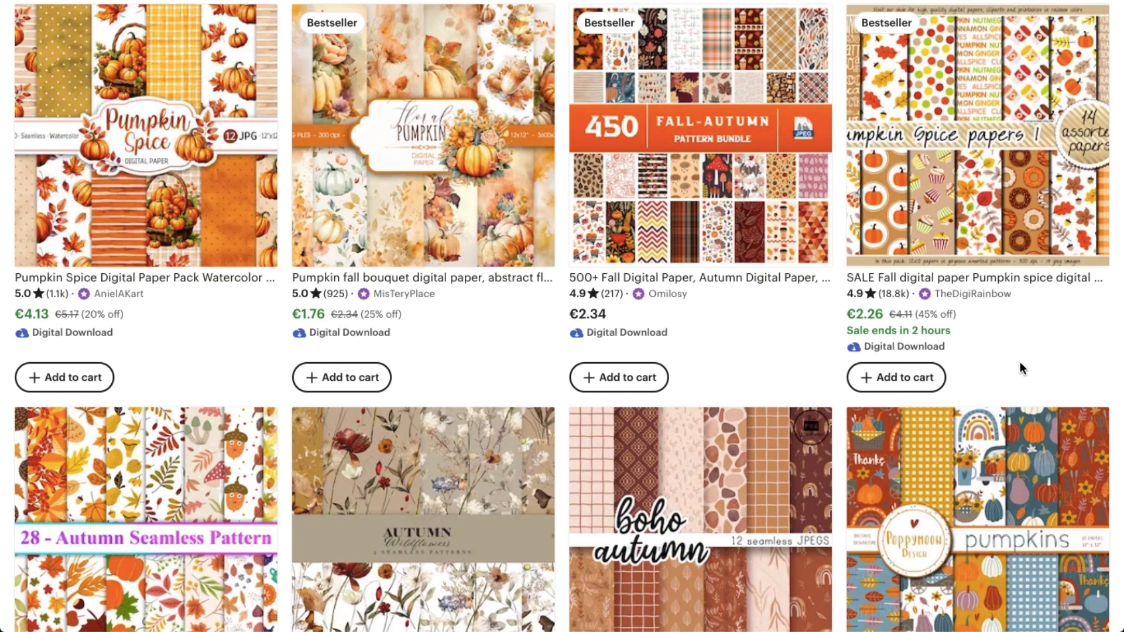
# Browse the autumn and pumpkin digital paper listings, examining their pattern styles, prices and review ratings
pyautogui.scroll(-2, 1019, 361)
pyautogui.scroll(-2, 1020, 362)
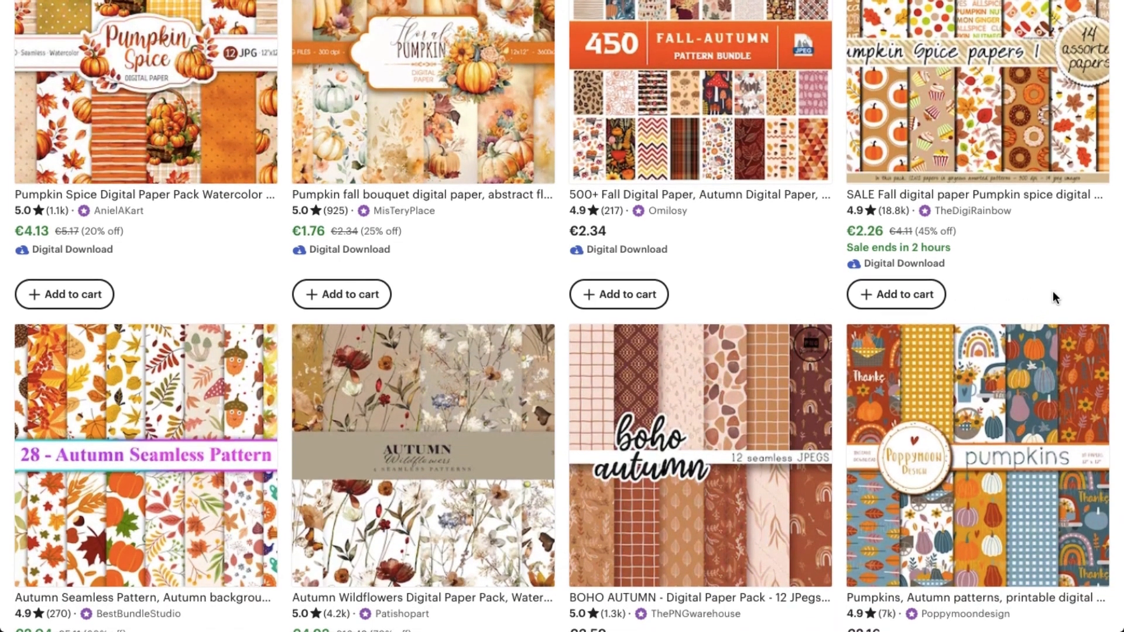
pyautogui.scroll(1, 1052, 291)
pyautogui.scroll(-1, 1053, 290)
pyautogui.scroll(-1, 1052, 292)
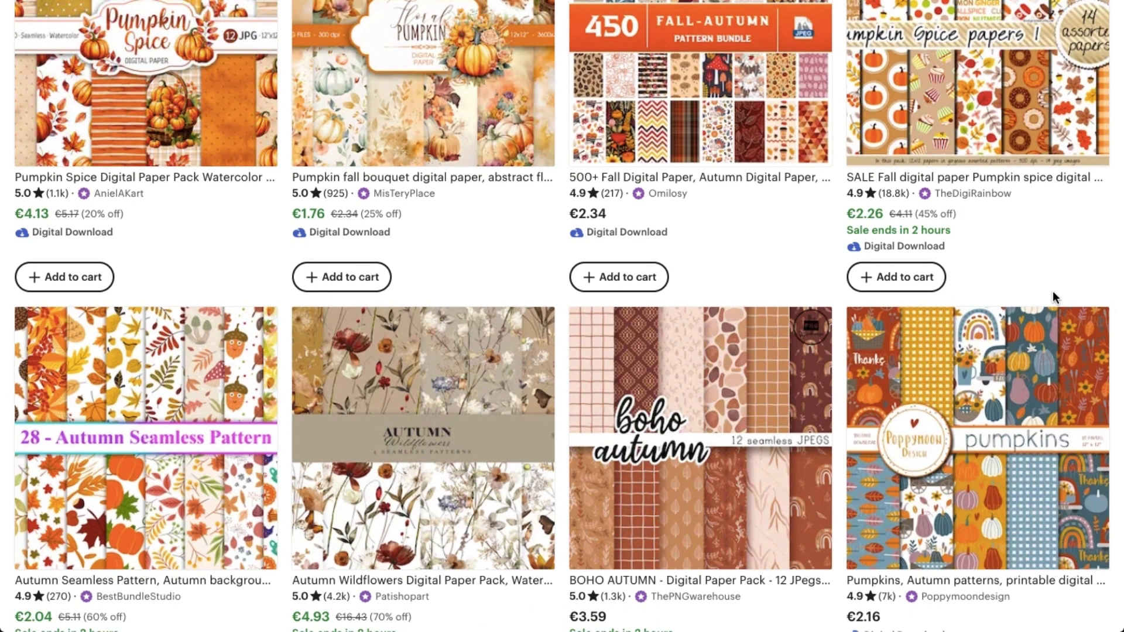
pyautogui.scroll(-1, 1052, 290)
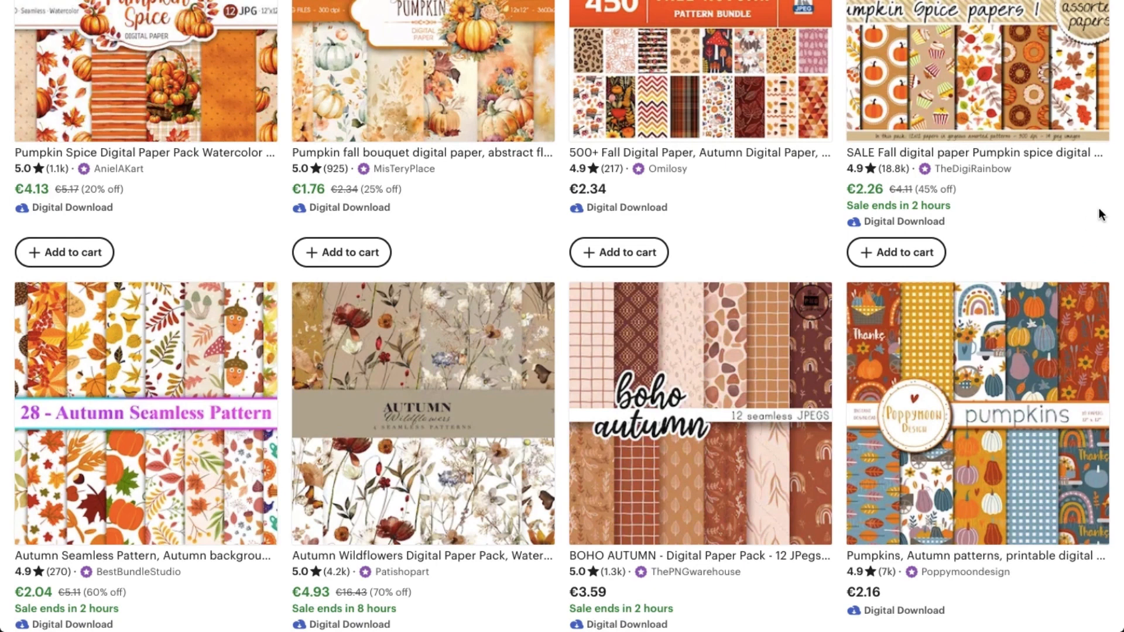
pyautogui.scroll(1, 1099, 210)
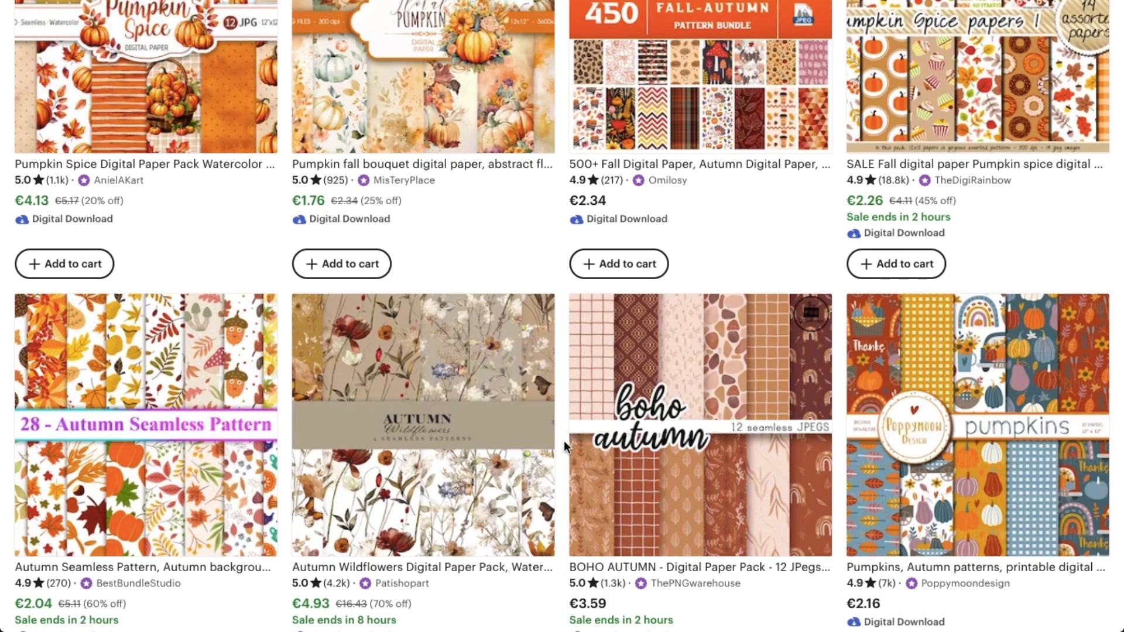
pyautogui.scroll(1, 564, 440)
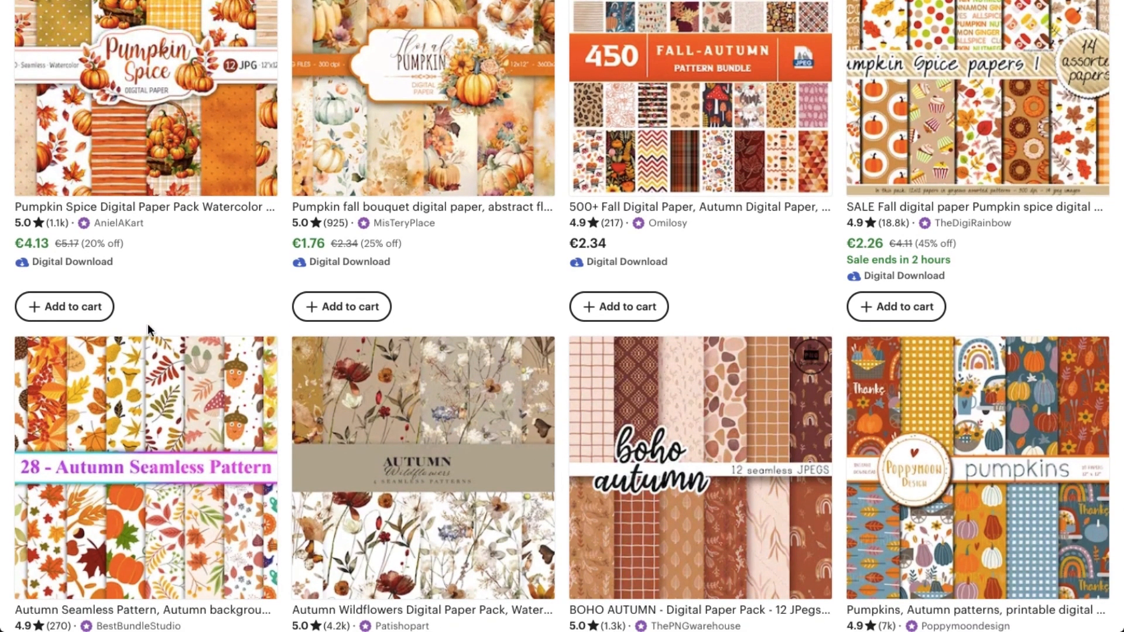
pyautogui.scroll(2, 149, 321)
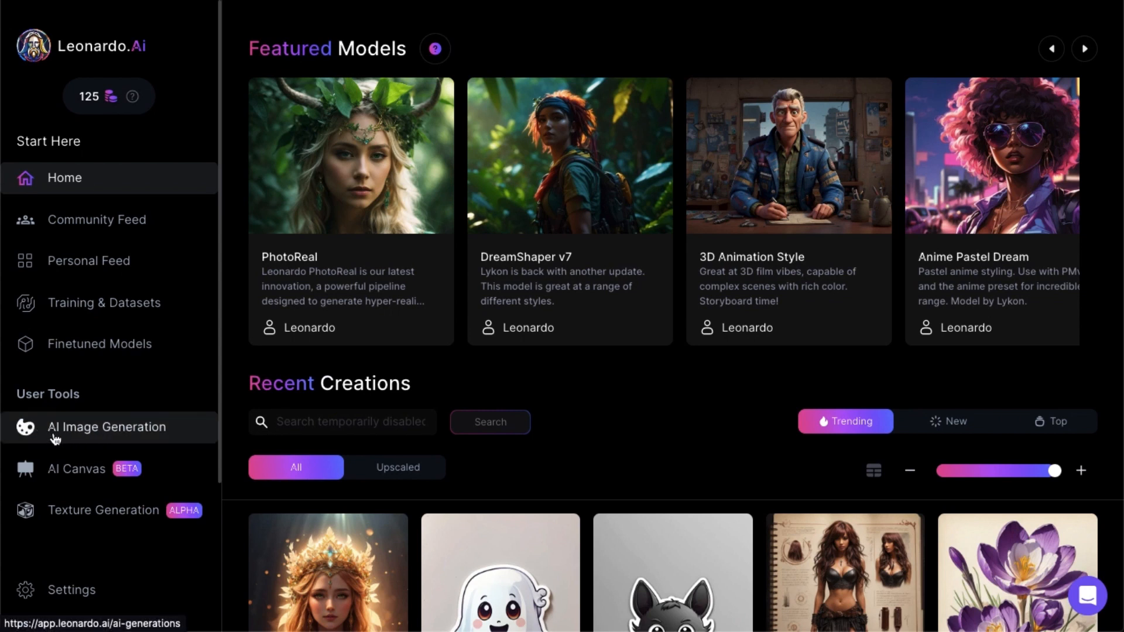
# Open the AI Image Generation tool and choose DreamShaper 3.2 as the finetuned model
pyautogui.click(176, 438)
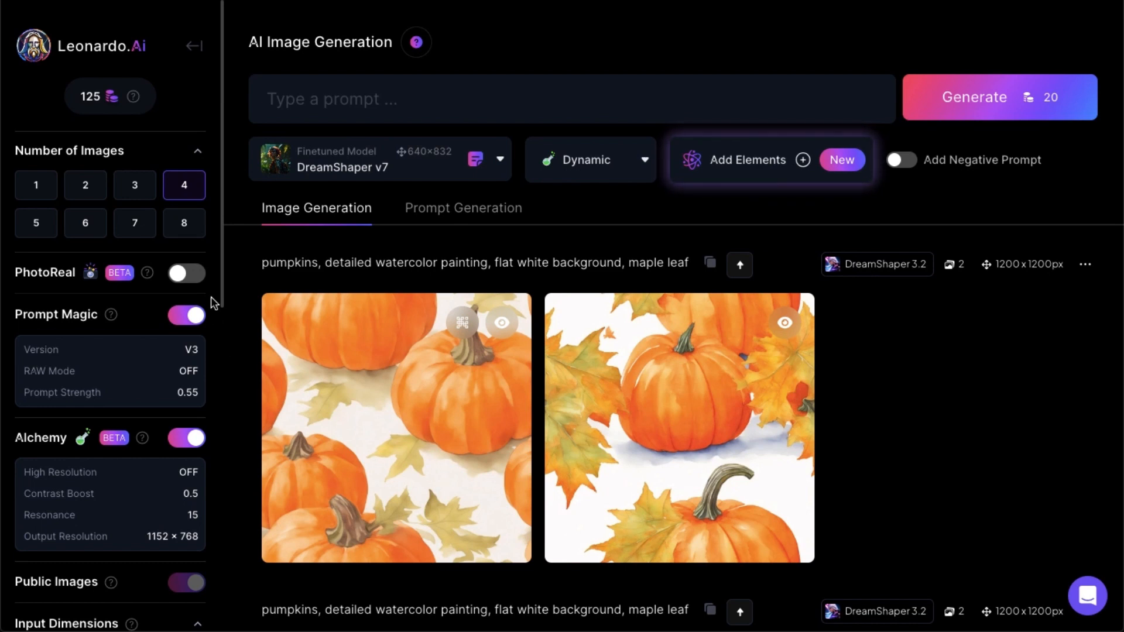
pyautogui.click(398, 177)
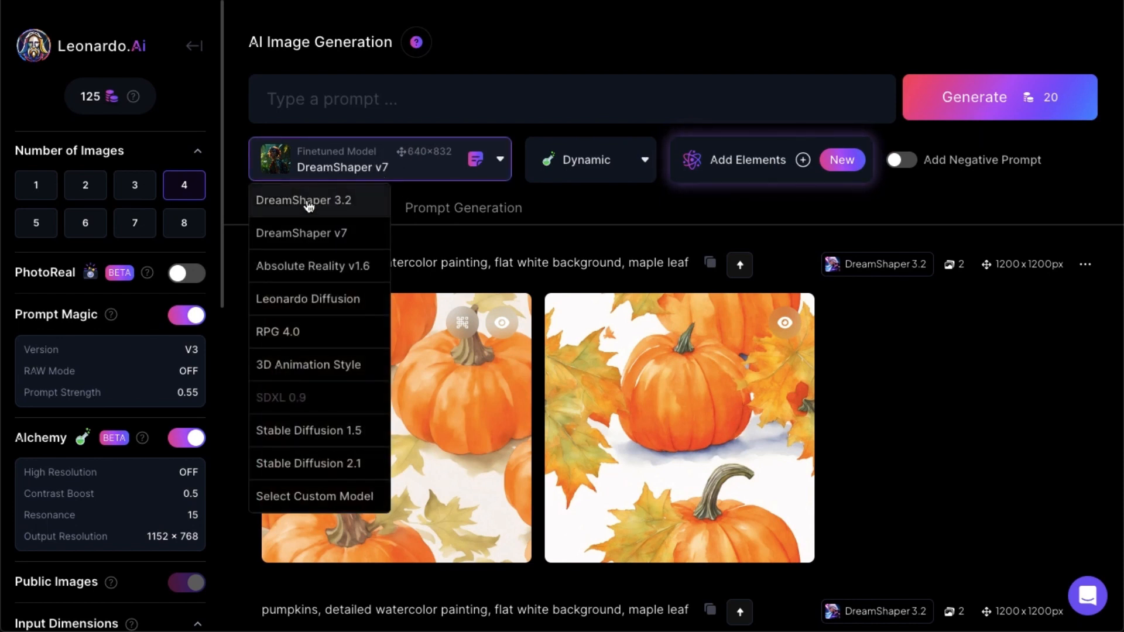
pyautogui.click(344, 206)
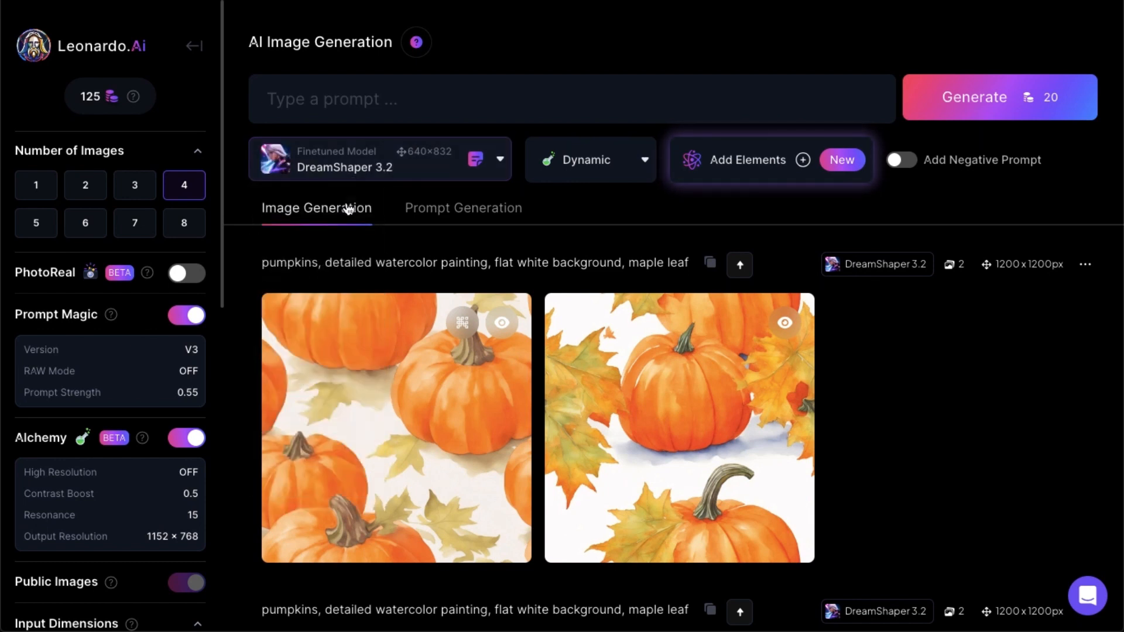
pyautogui.click(378, 166)
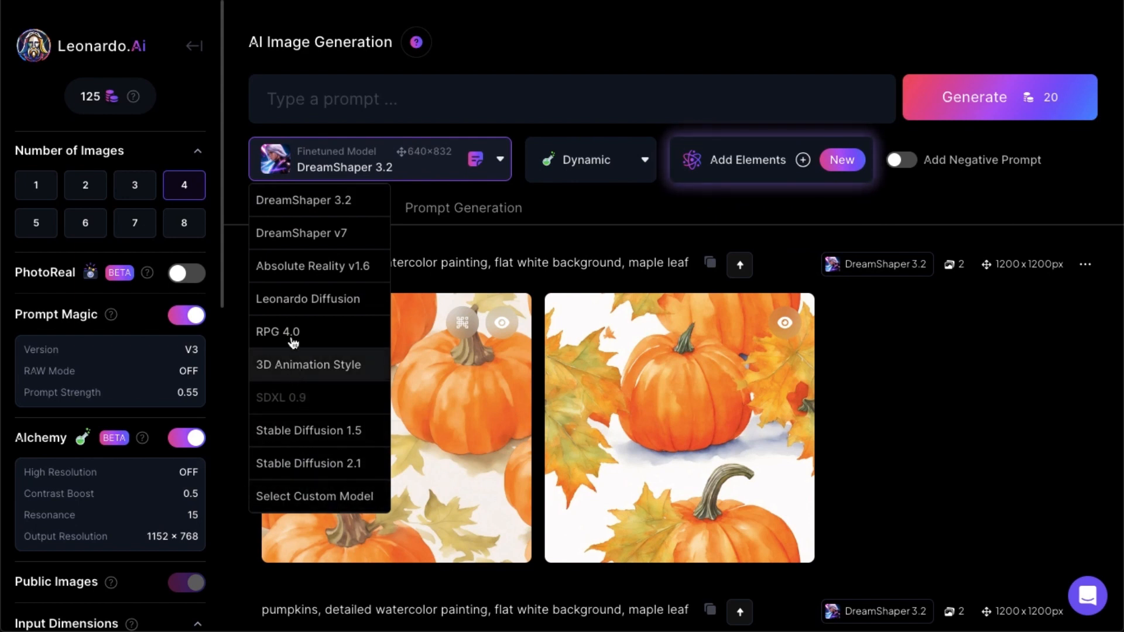
pyautogui.moveTo(312, 402)
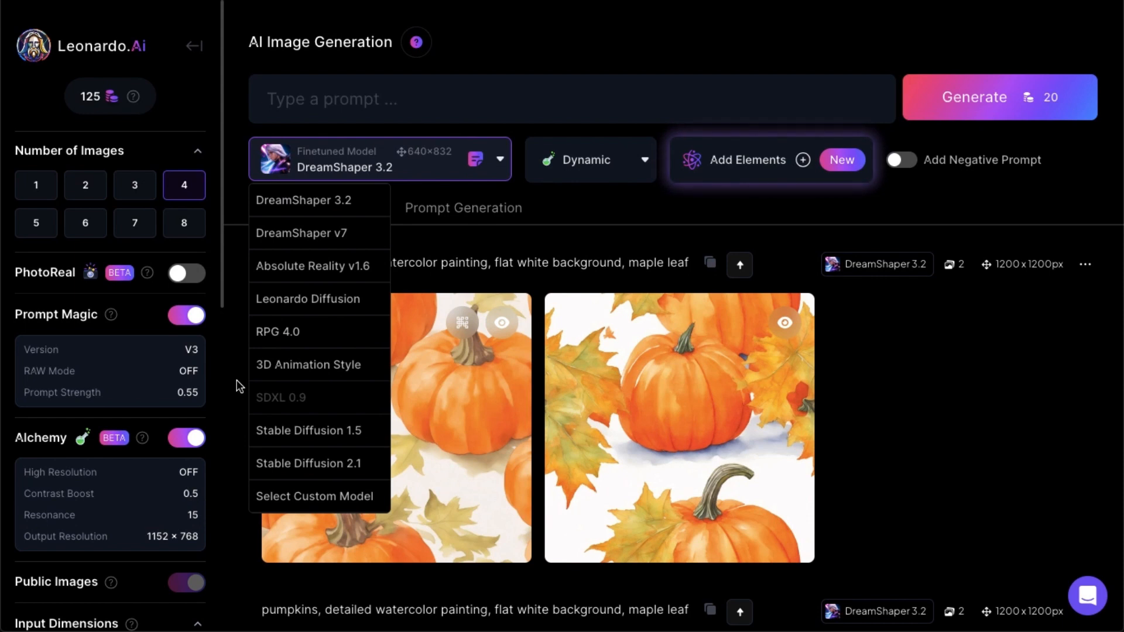
pyautogui.click(225, 355)
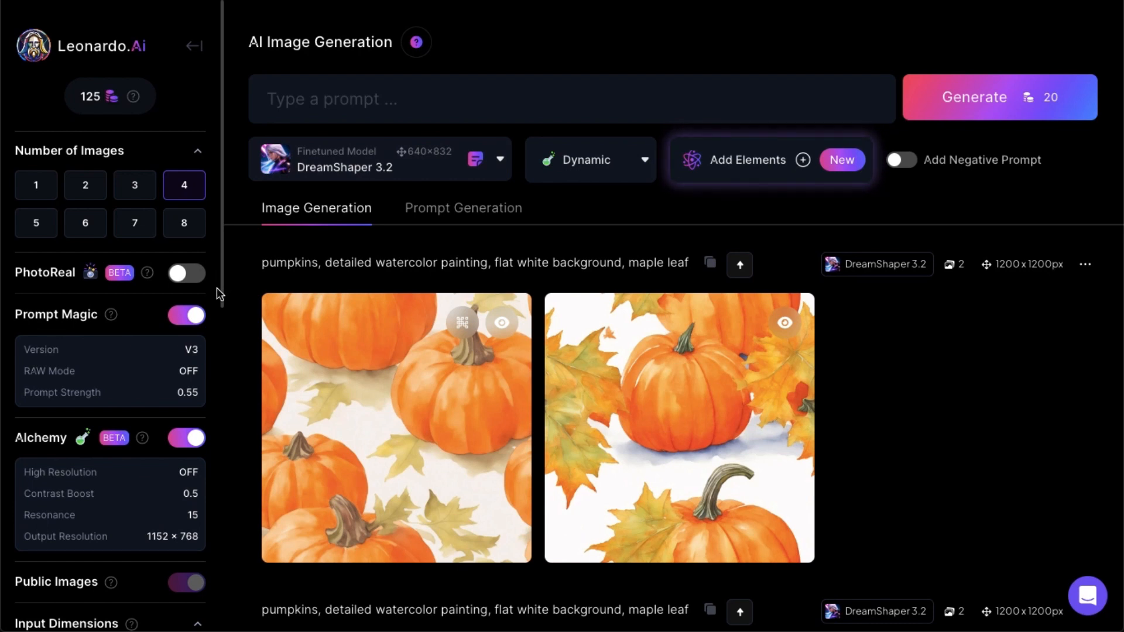
# Turn off Alchemy in the image generation settings
pyautogui.click(183, 444)
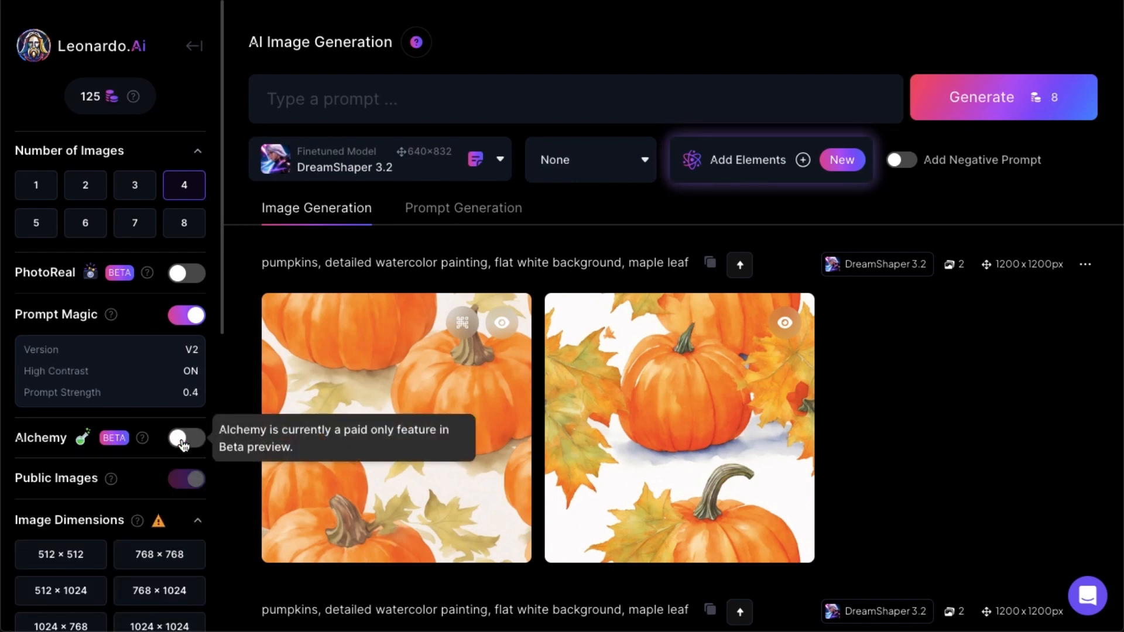
pyautogui.scroll(-2, 184, 443)
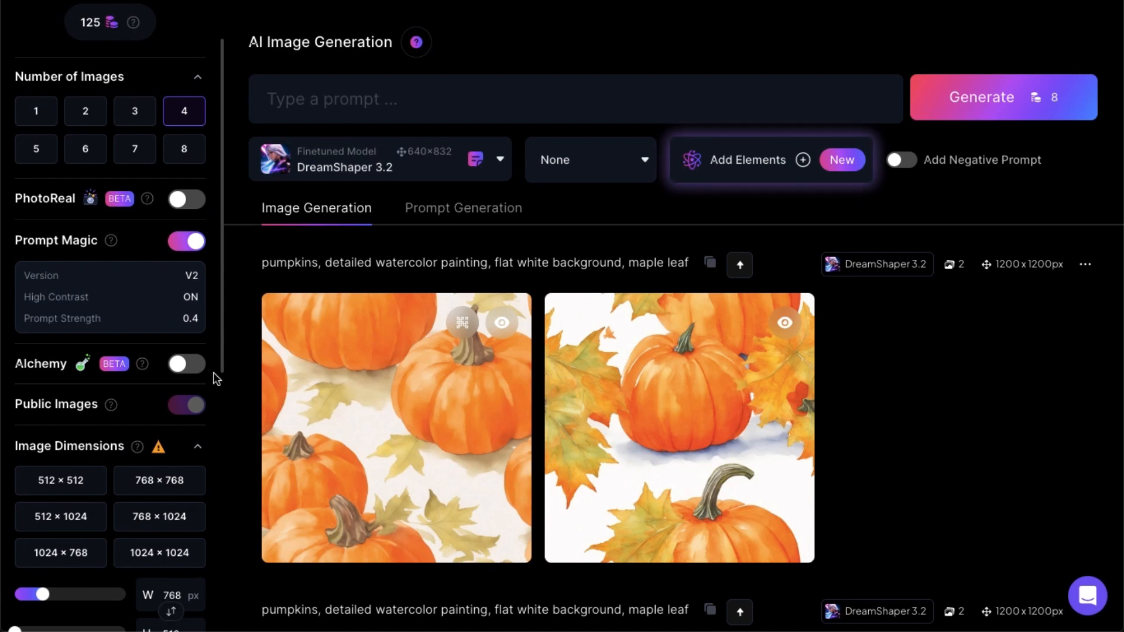
pyautogui.scroll(-3, 216, 379)
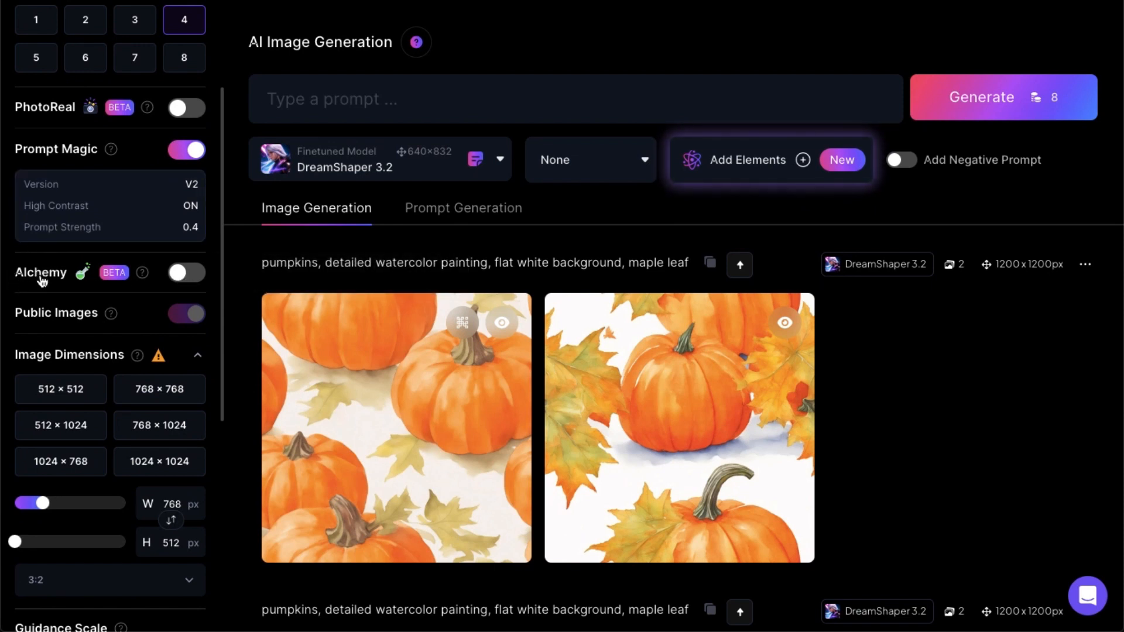
pyautogui.scroll(-1, 42, 281)
pyautogui.scroll(1, 42, 281)
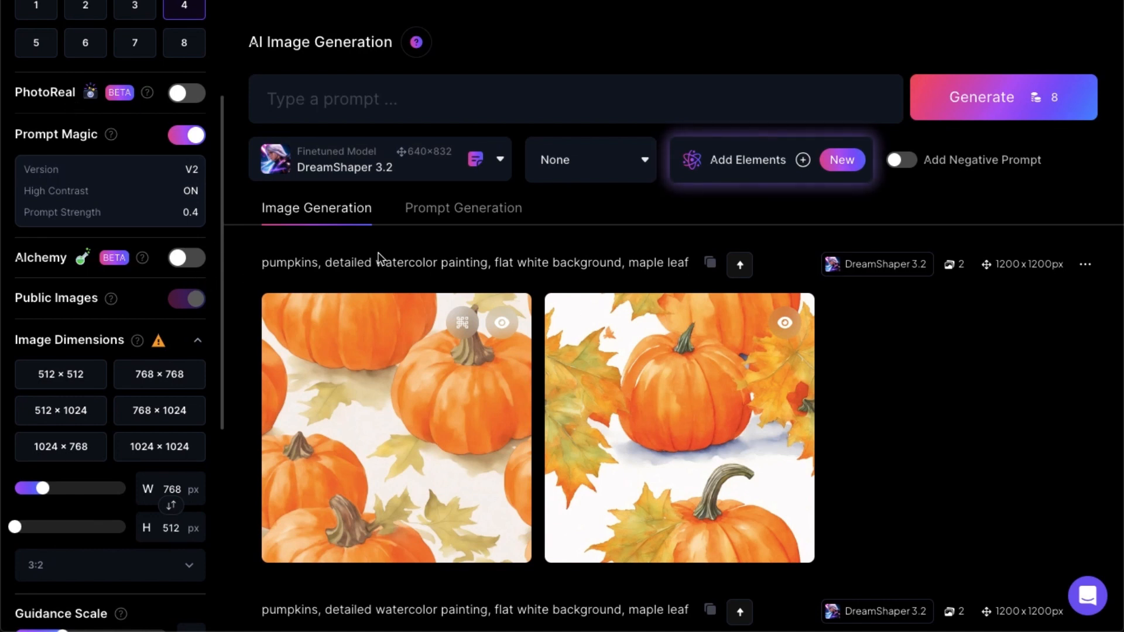
pyautogui.moveTo(185, 261)
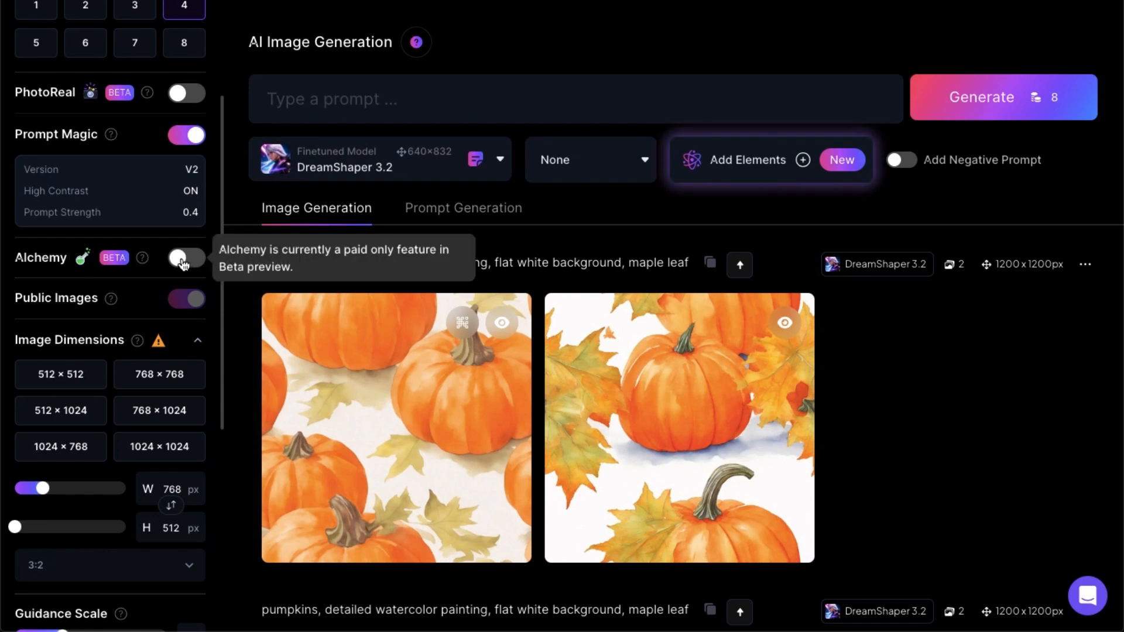
# Set the image dimensions to a width of 1200 px and a height of 1200 px
pyautogui.scroll(-2, 221, 276)
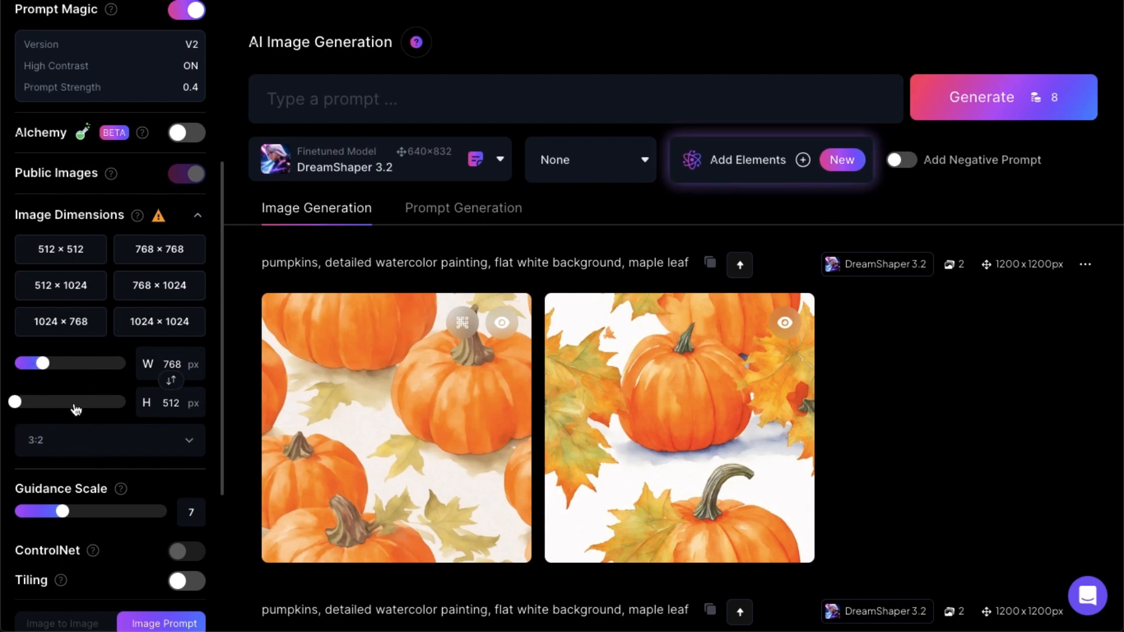
pyautogui.moveTo(41, 363); pyautogui.dragTo(91, 368)
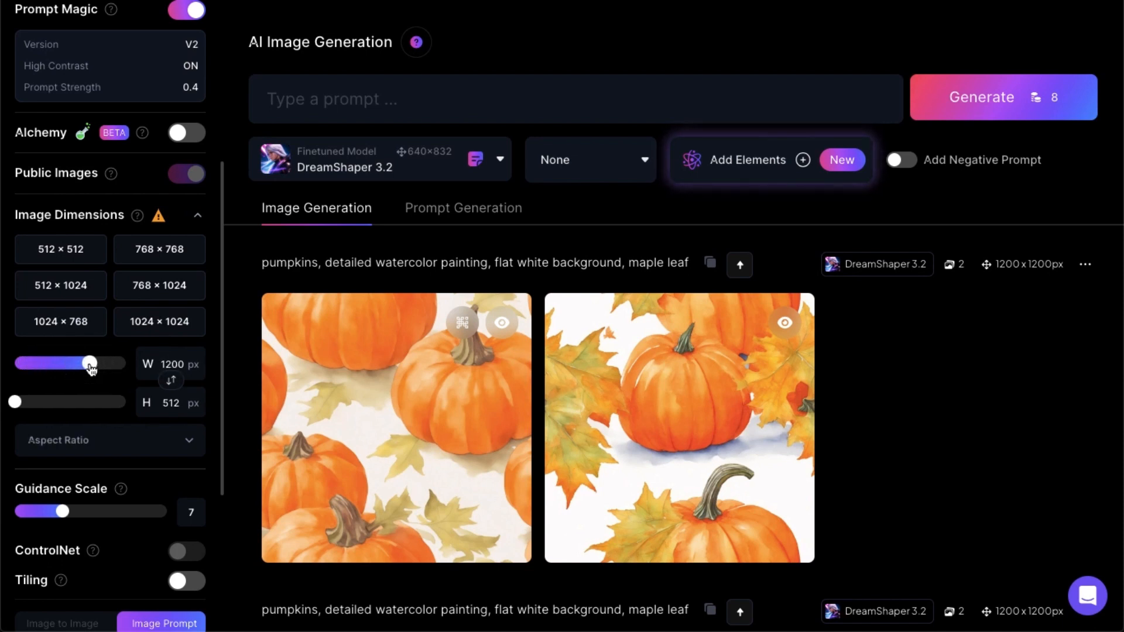
pyautogui.moveTo(14, 402); pyautogui.dragTo(90, 398)
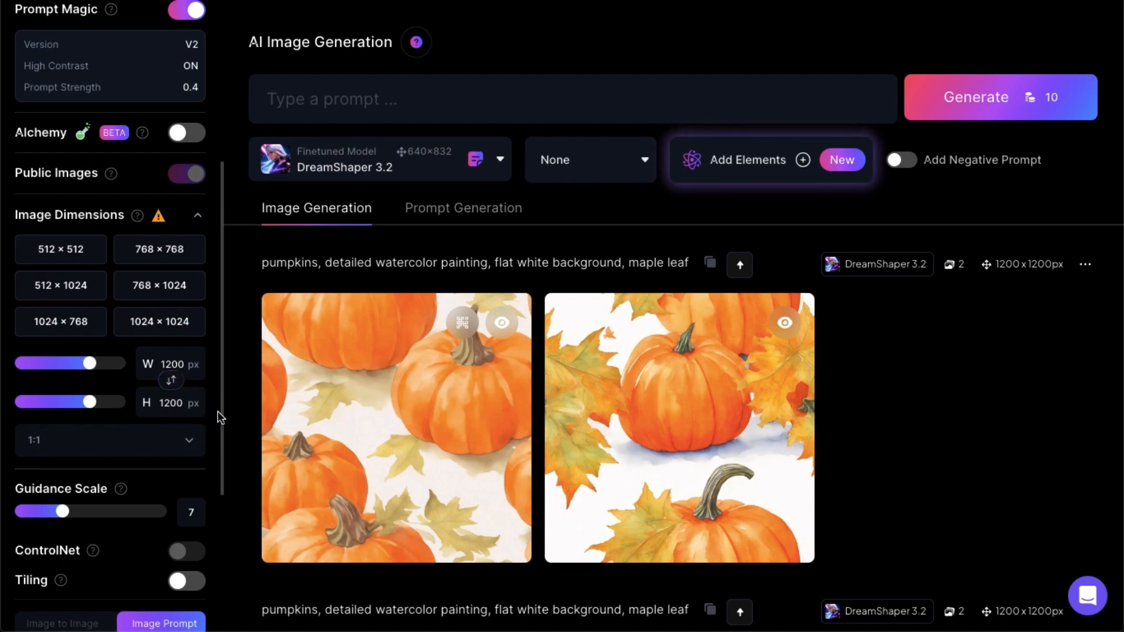
# Turn on Tiling so the generated images repeat as seamless patterns
pyautogui.scroll(-2, 217, 411)
pyautogui.scroll(-1, 217, 412)
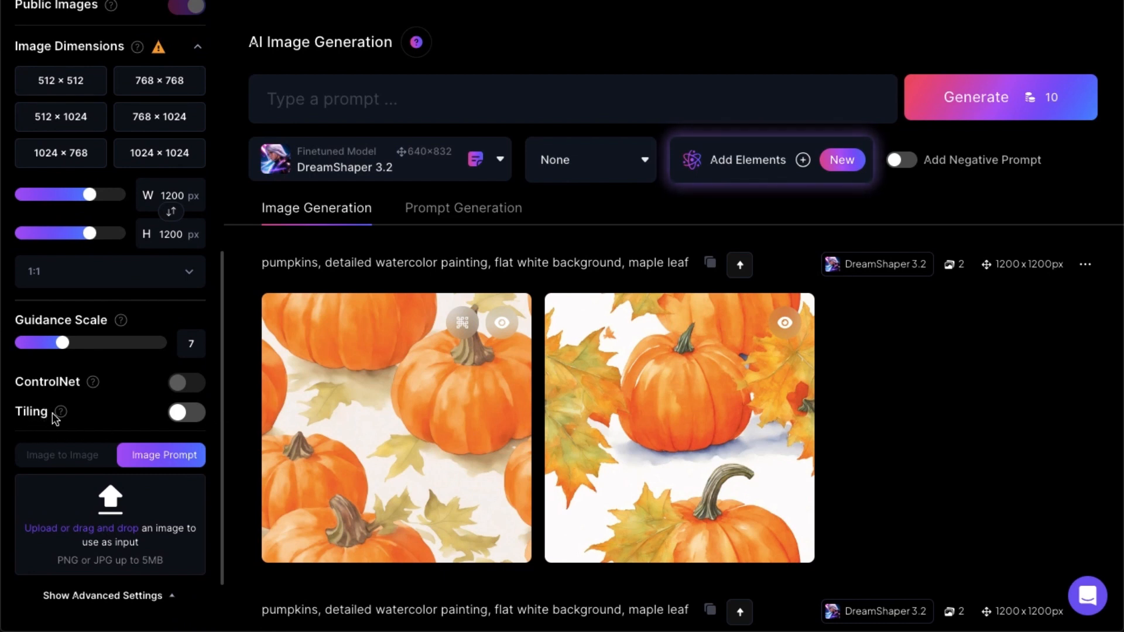
pyautogui.moveTo(59, 413)
pyautogui.click(192, 414)
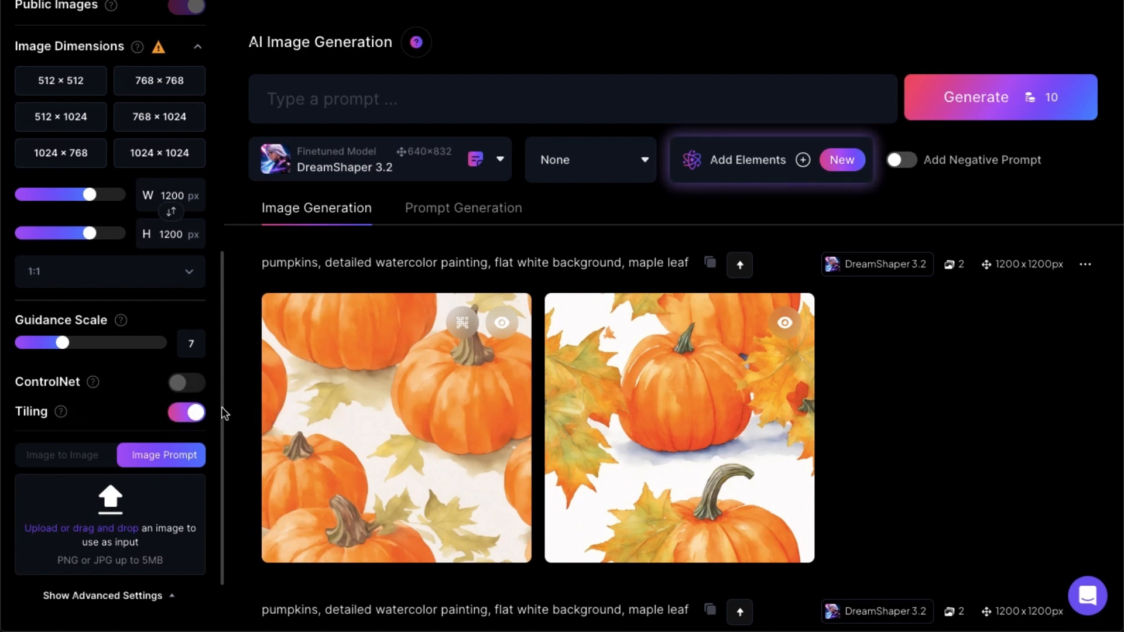
# Copy the prompt text of the latest pumpkin and maple leaf generation
pyautogui.scroll(-3, 221, 410)
pyautogui.scroll(2, 222, 410)
pyautogui.scroll(8, 222, 411)
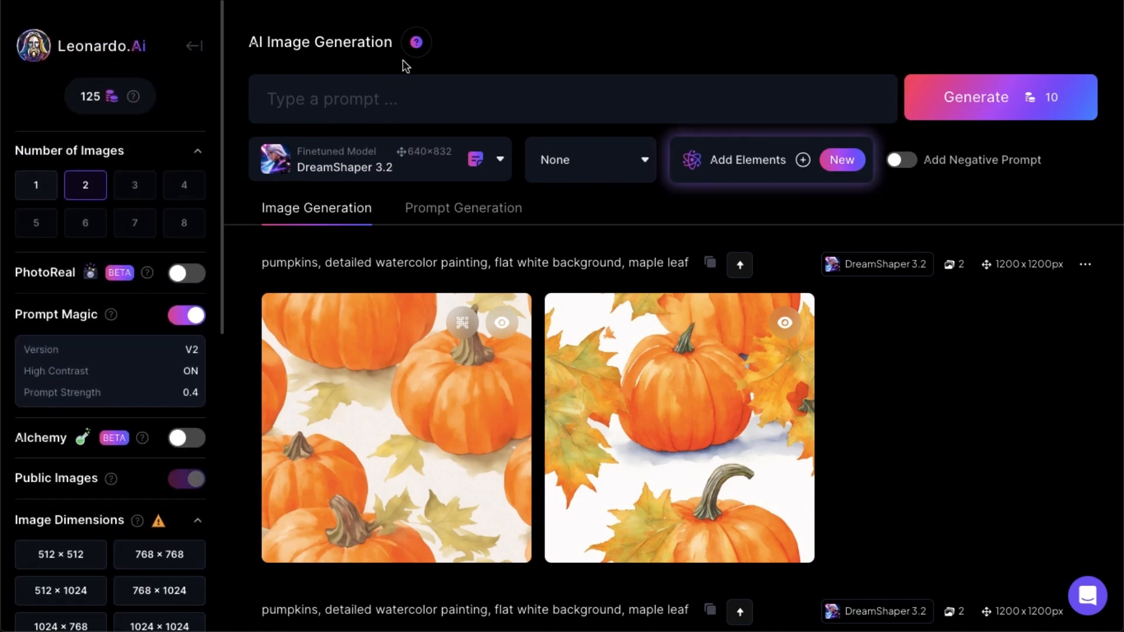
pyautogui.click(361, 99)
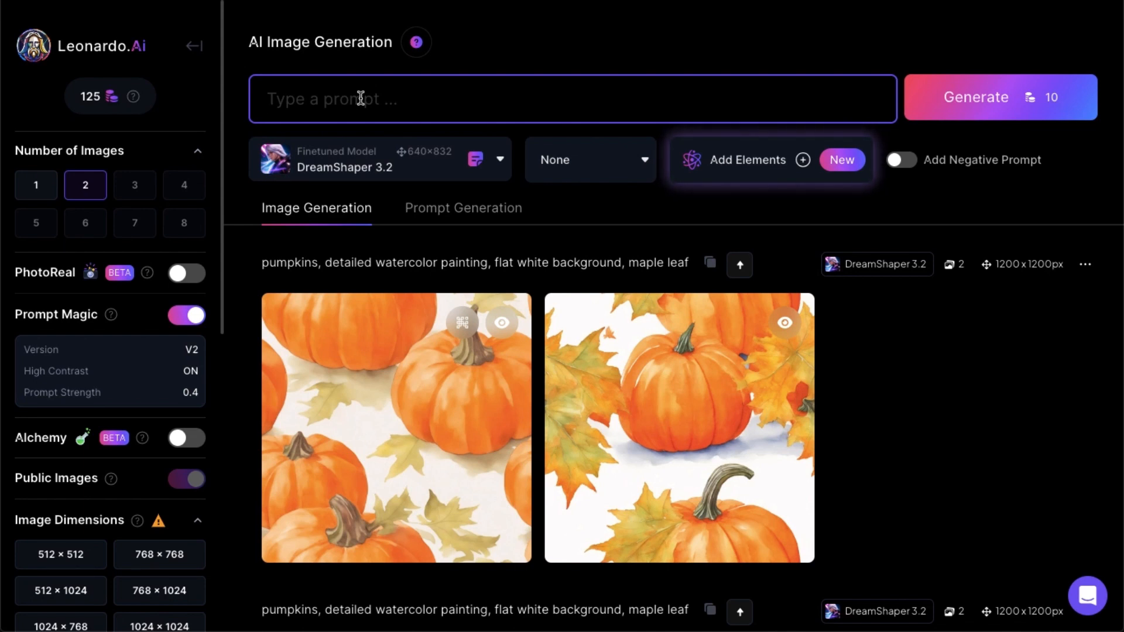
pyautogui.moveTo(350, 365)
pyautogui.moveTo(558, 294)
pyautogui.moveTo(739, 479)
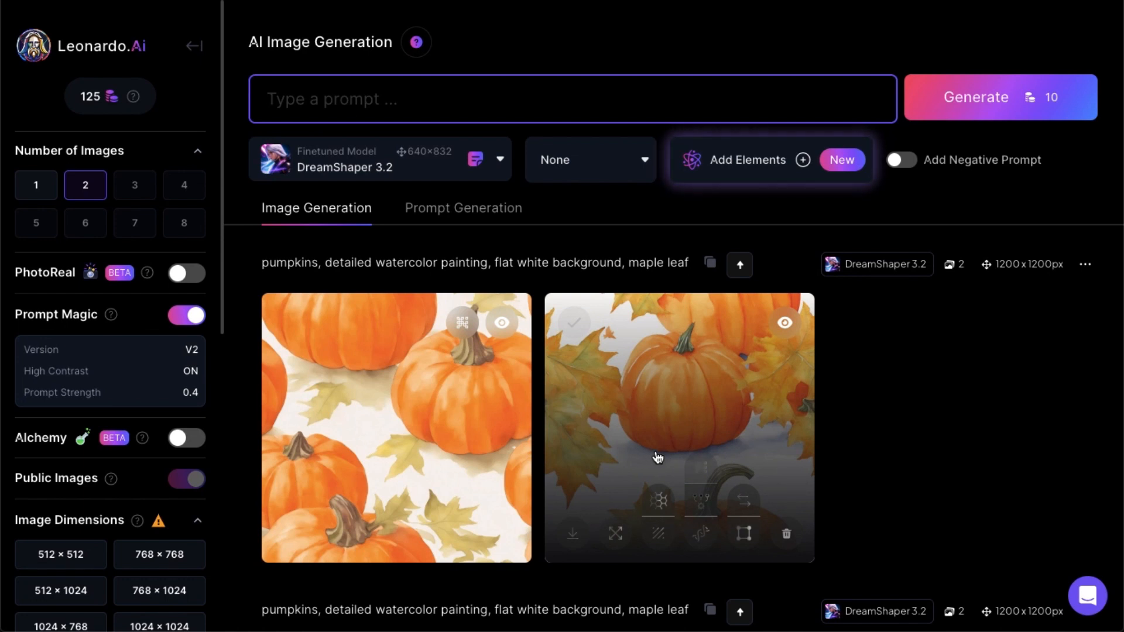
pyautogui.click(263, 261)
pyautogui.moveTo(263, 261); pyautogui.dragTo(690, 265)
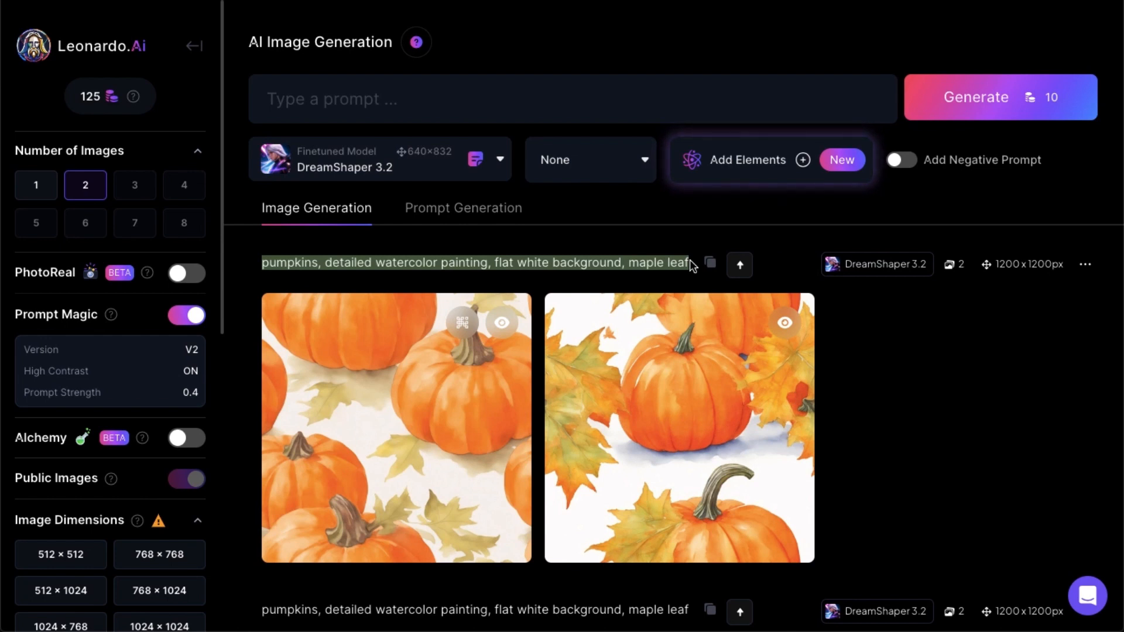
pyautogui.click(849, 316)
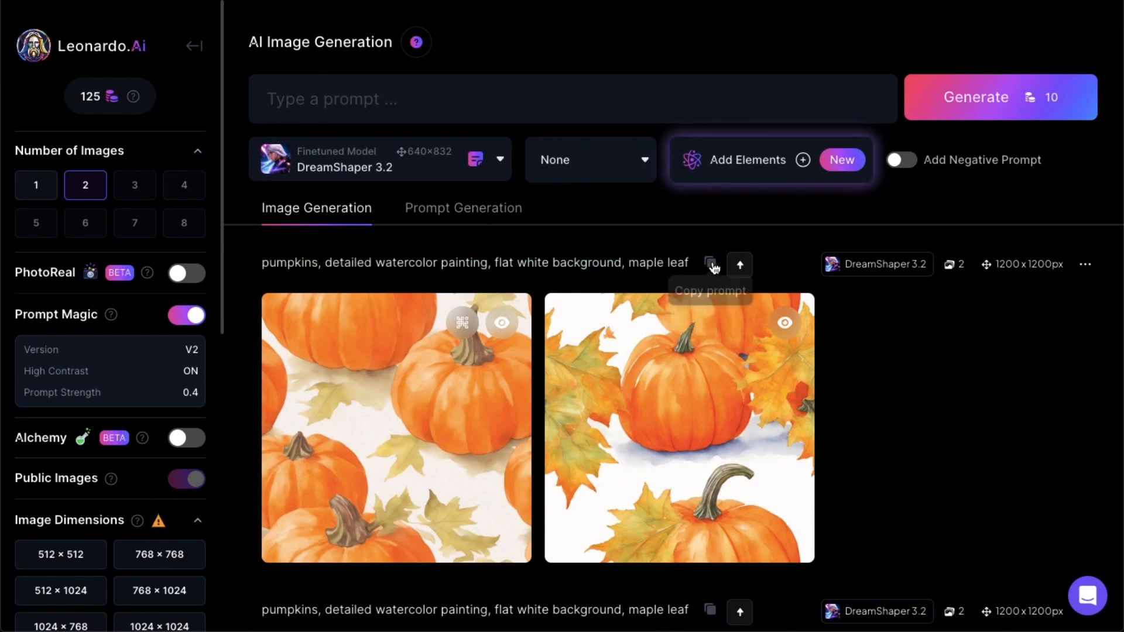
# Enter the prompt "pumpkins, detailed watercolor painting, flat white background, maple leaf" and generate the images
pyautogui.click(286, 93)
pyautogui.hotkey('ctrl', 'v')
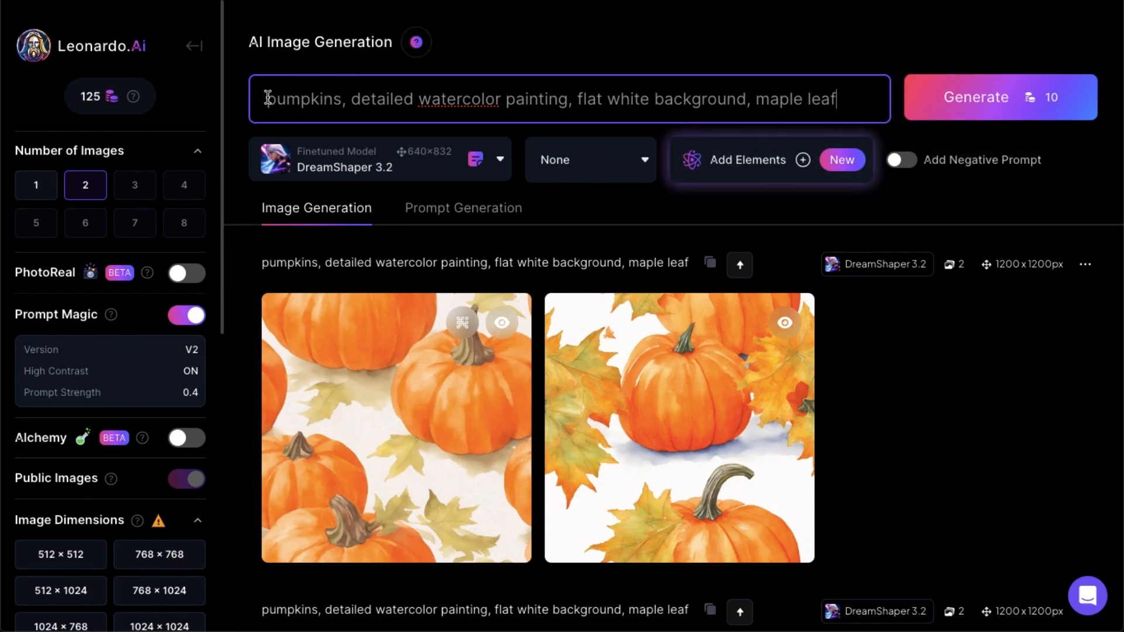
pyautogui.click(997, 96)
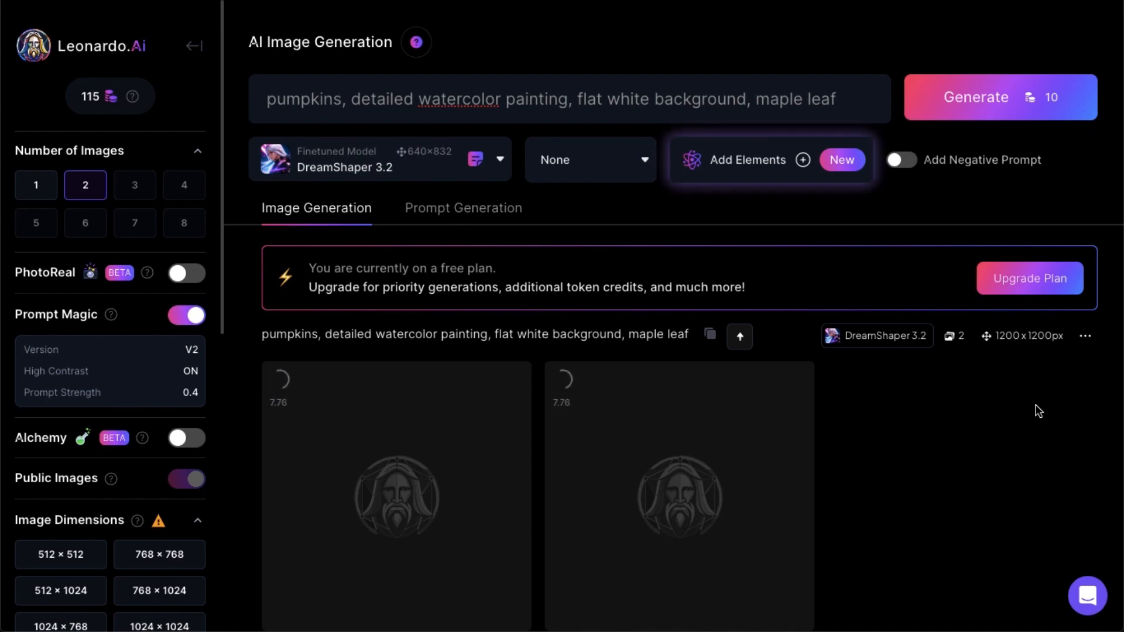
# Review the newly generated pumpkin images and open the first one in the enlarged preview
pyautogui.scroll(-4, 1037, 411)
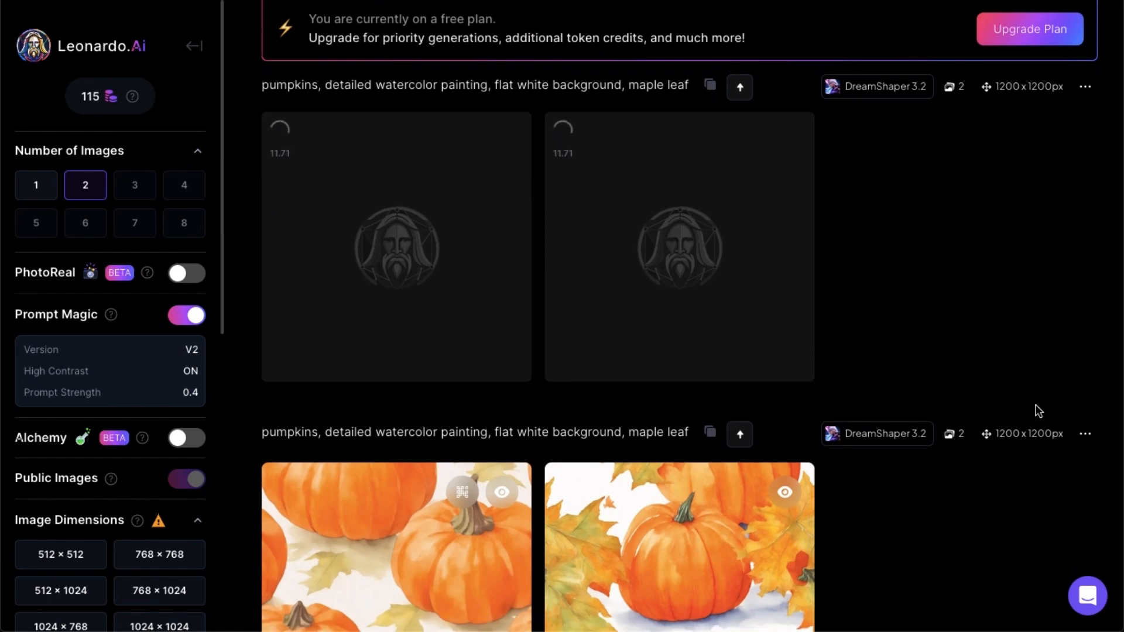
pyautogui.scroll(-1, 1038, 411)
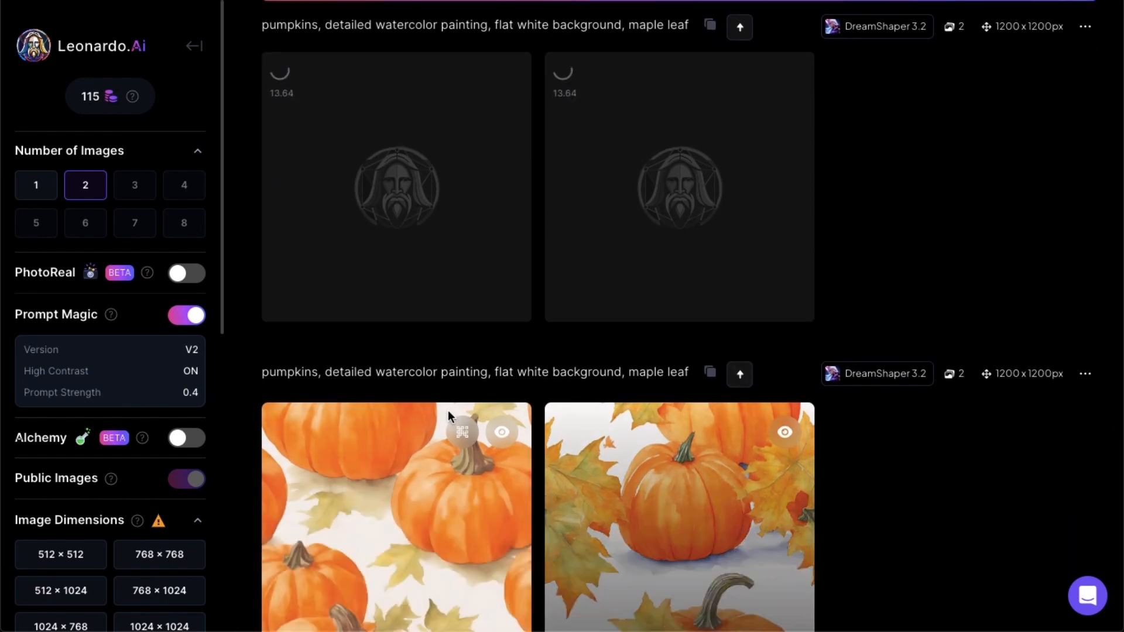
pyautogui.scroll(-1, 941, 476)
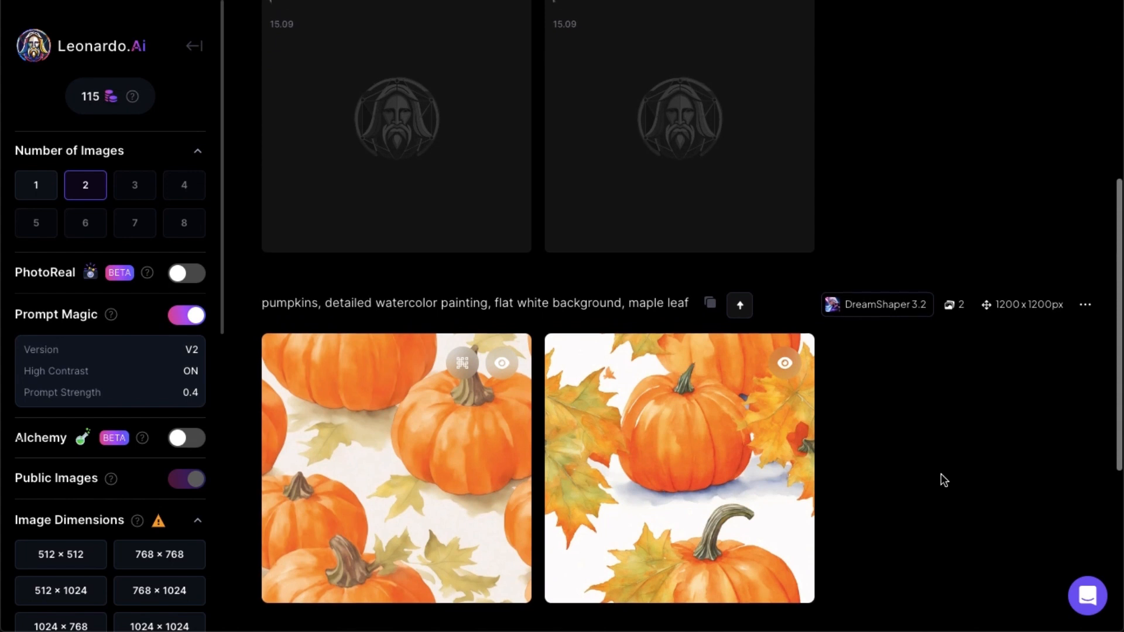
pyautogui.moveTo(195, 443)
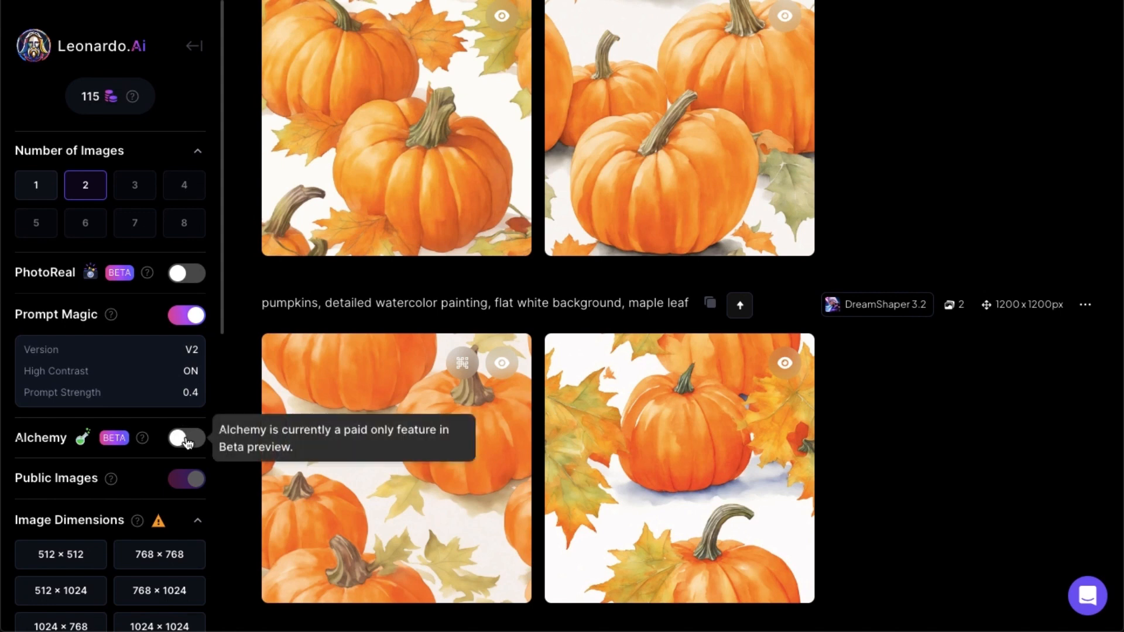
pyautogui.scroll(2, 937, 152)
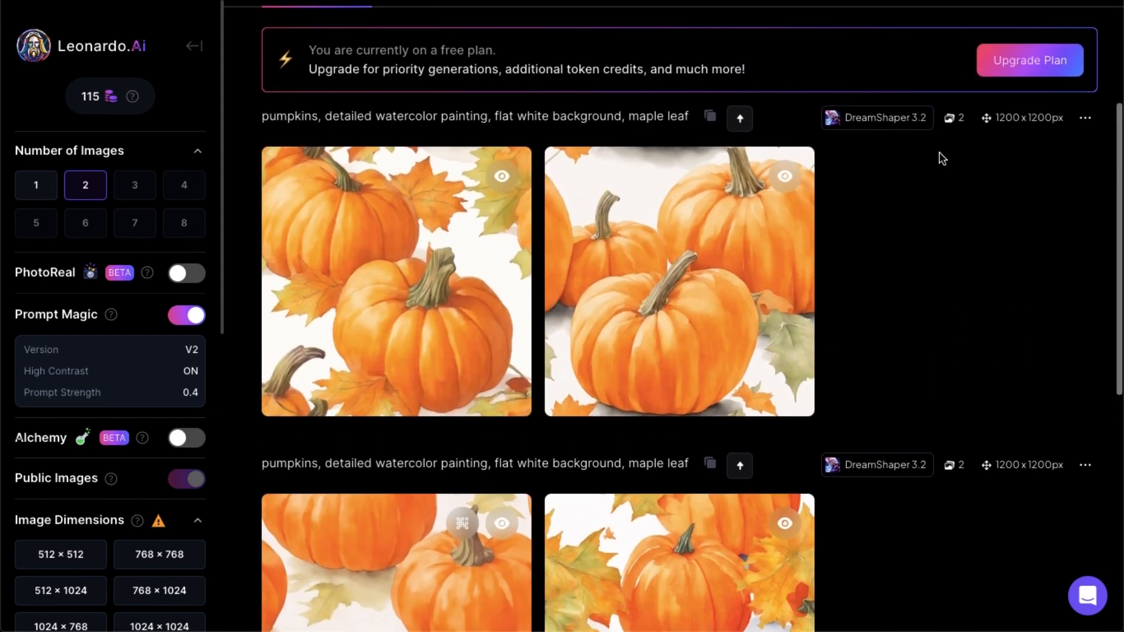
pyautogui.click(424, 241)
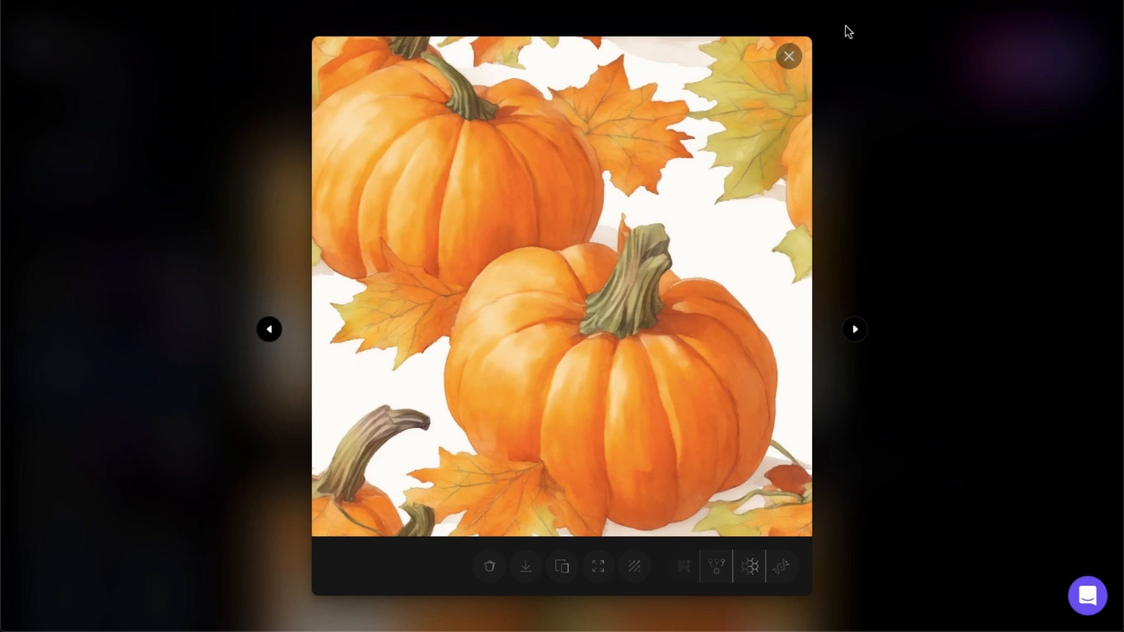
# Close the enlarged preview and download the first pumpkin image of the latest generation
pyautogui.click(796, 50)
pyautogui.scroll(5, 847, 201)
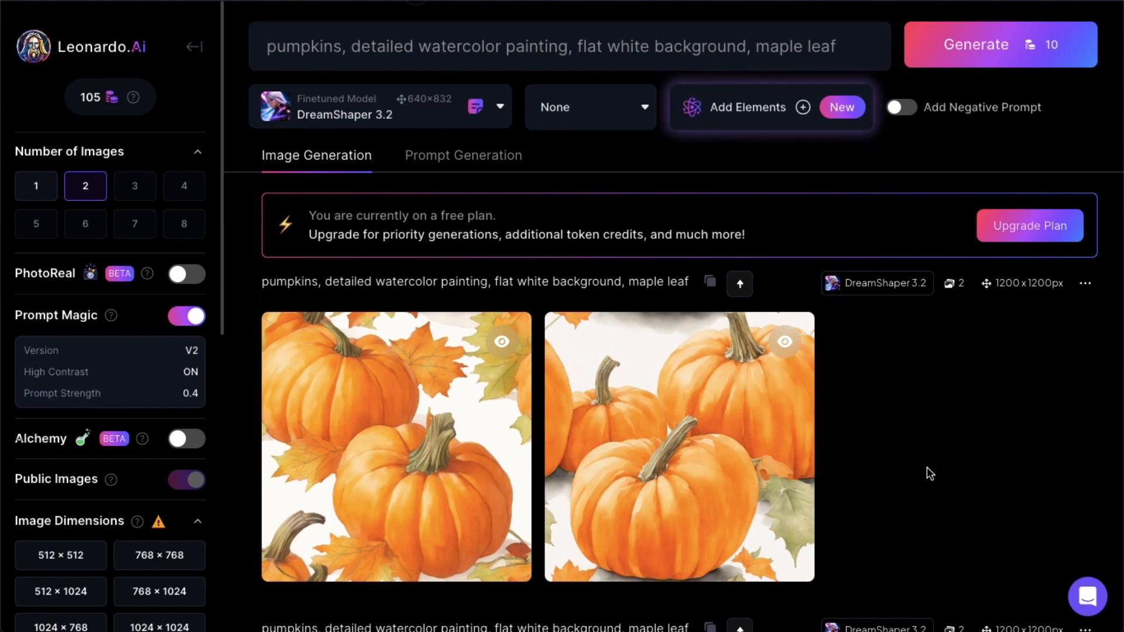
pyautogui.moveTo(305, 483)
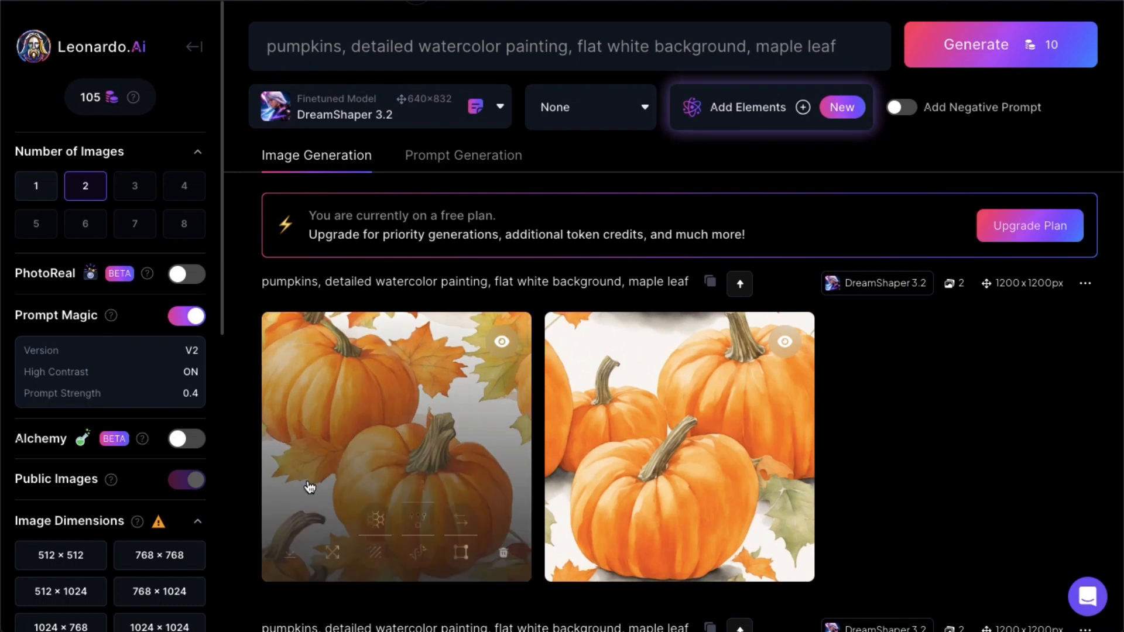
pyautogui.click(290, 559)
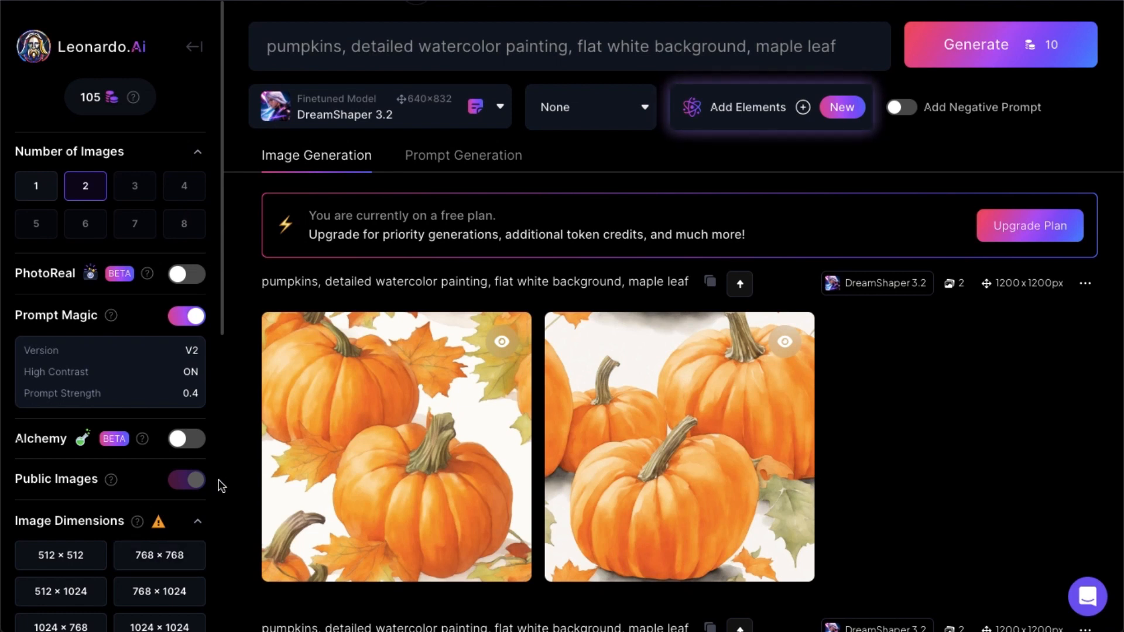
# Check the Tiling setting among the generation settings and look over the latest pair of pumpkin images
pyautogui.scroll(-3, 219, 480)
pyautogui.scroll(-3, 221, 486)
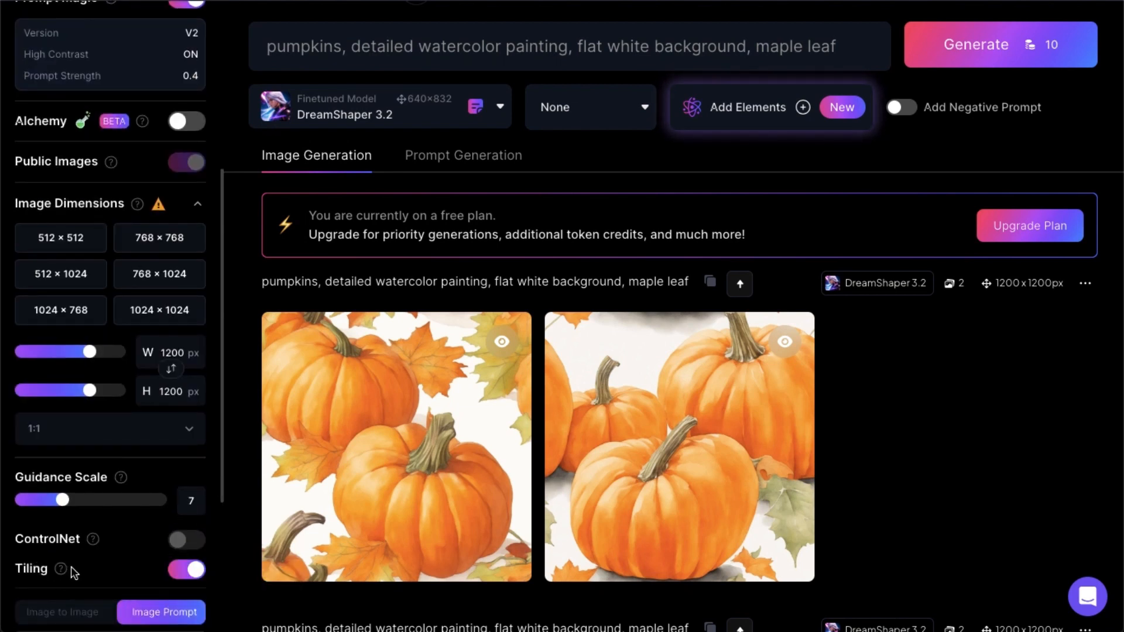
pyautogui.moveTo(61, 571)
pyautogui.click(186, 569)
pyautogui.scroll(-1, 910, 368)
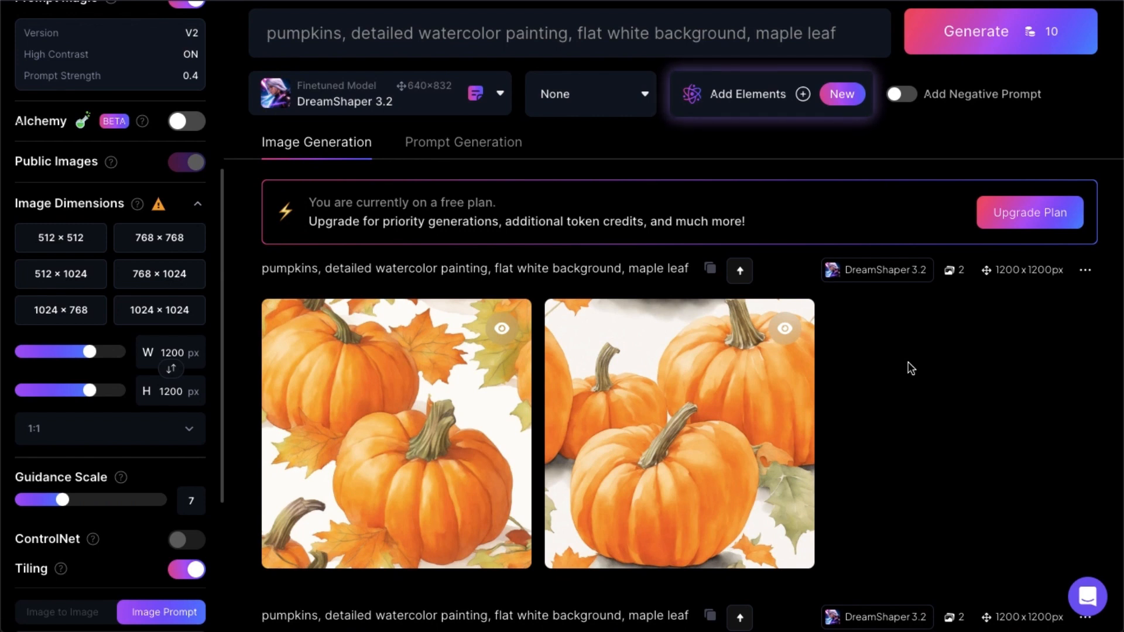
pyautogui.scroll(-1, 844, 374)
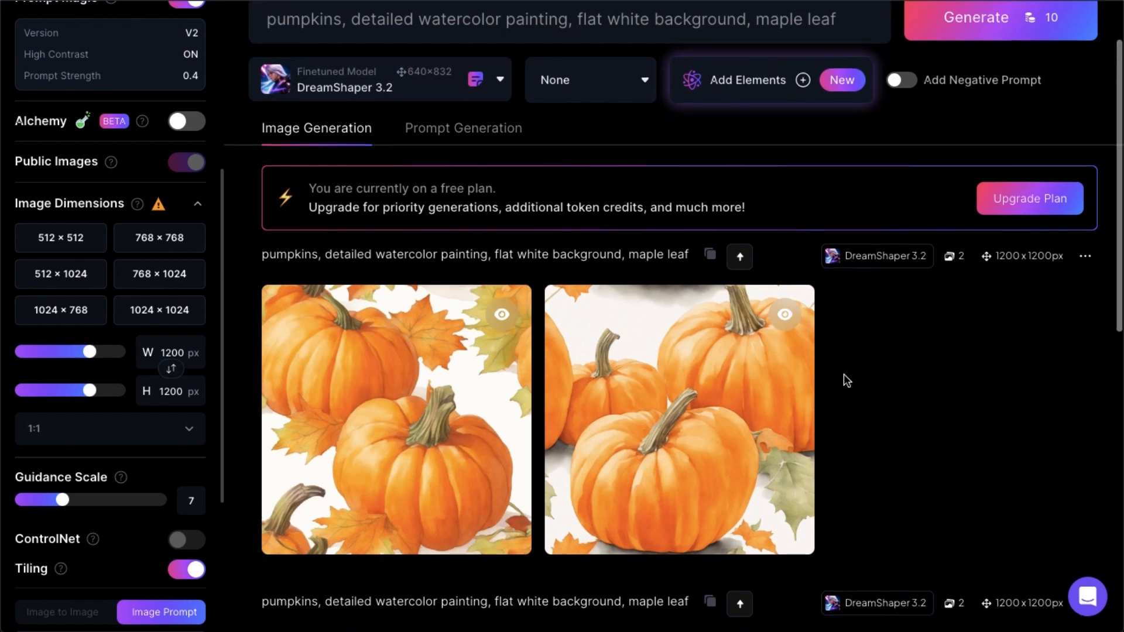
pyautogui.moveTo(804, 373)
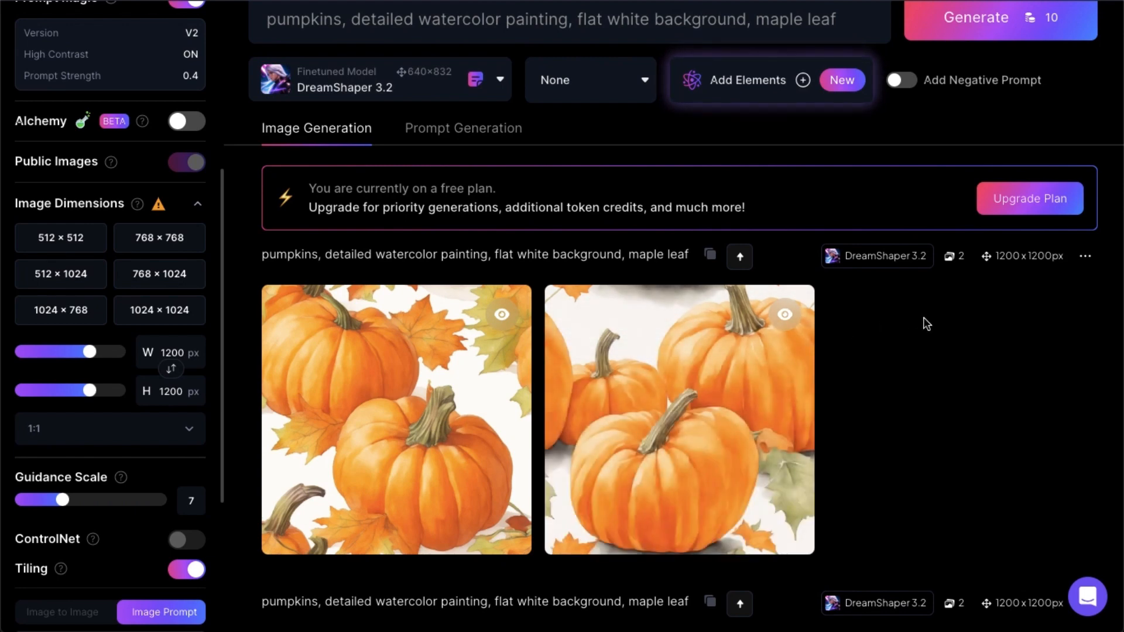
pyautogui.moveTo(668, 370)
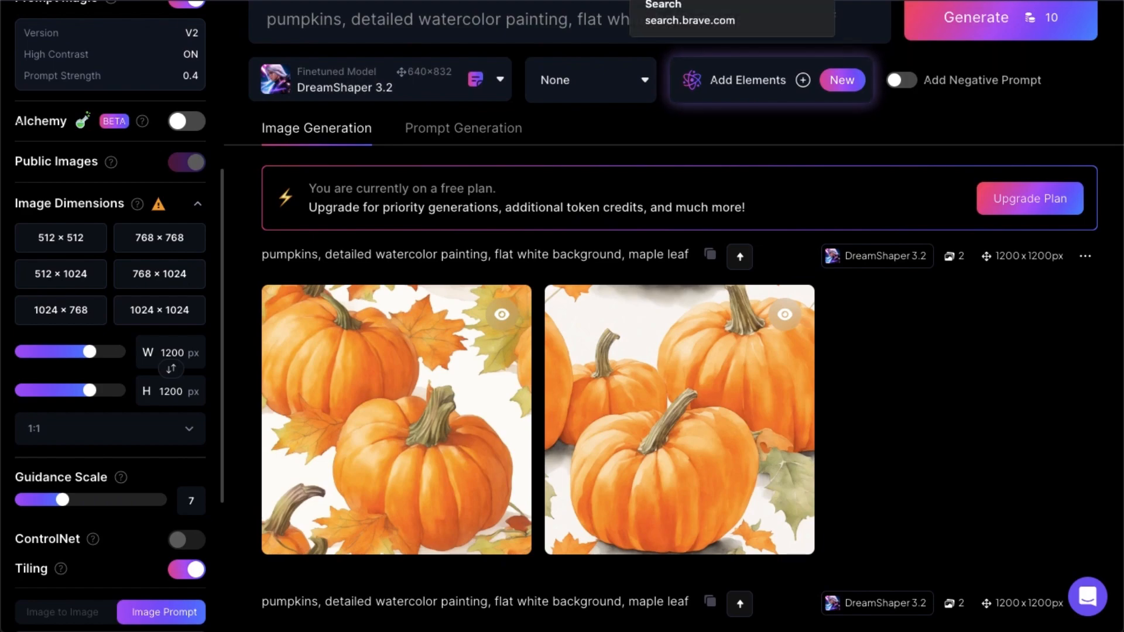
# Switch to Brave Search, search for "test seamless pattern" and open Bardot Brush's Repeating Pattern Tester
pyautogui.click(685, 1)
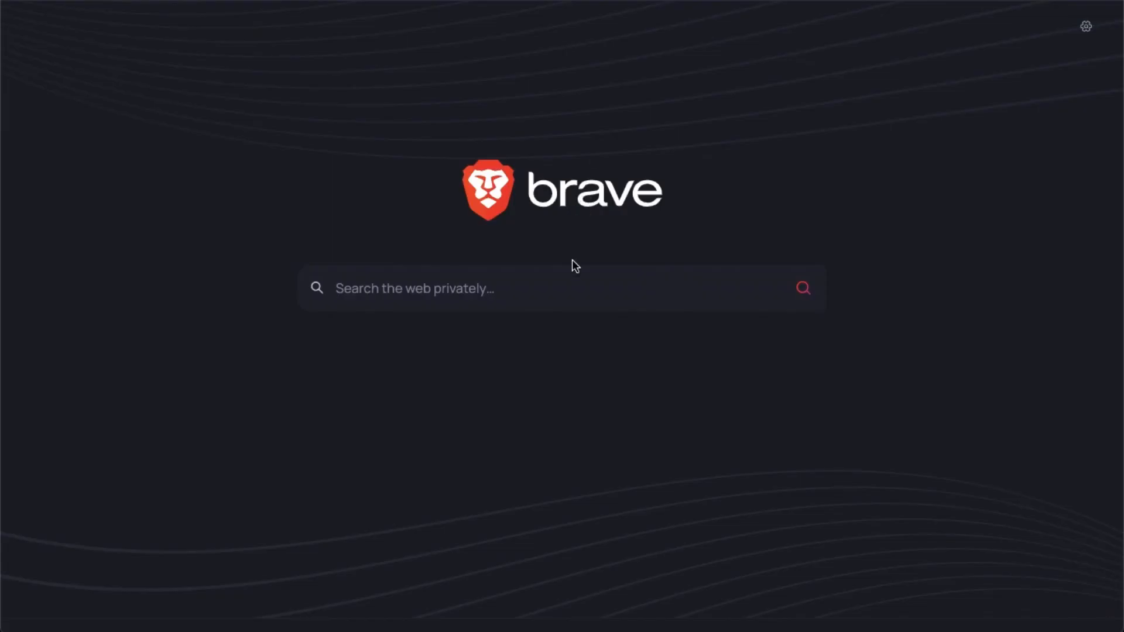
pyautogui.write('test')
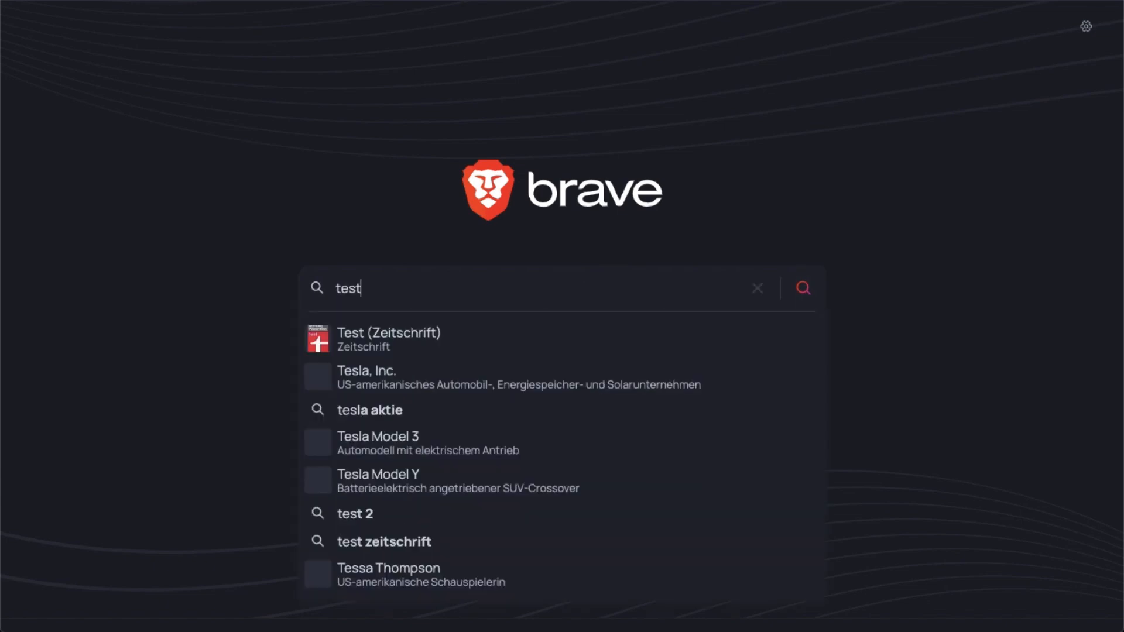
pyautogui.write(' seam')
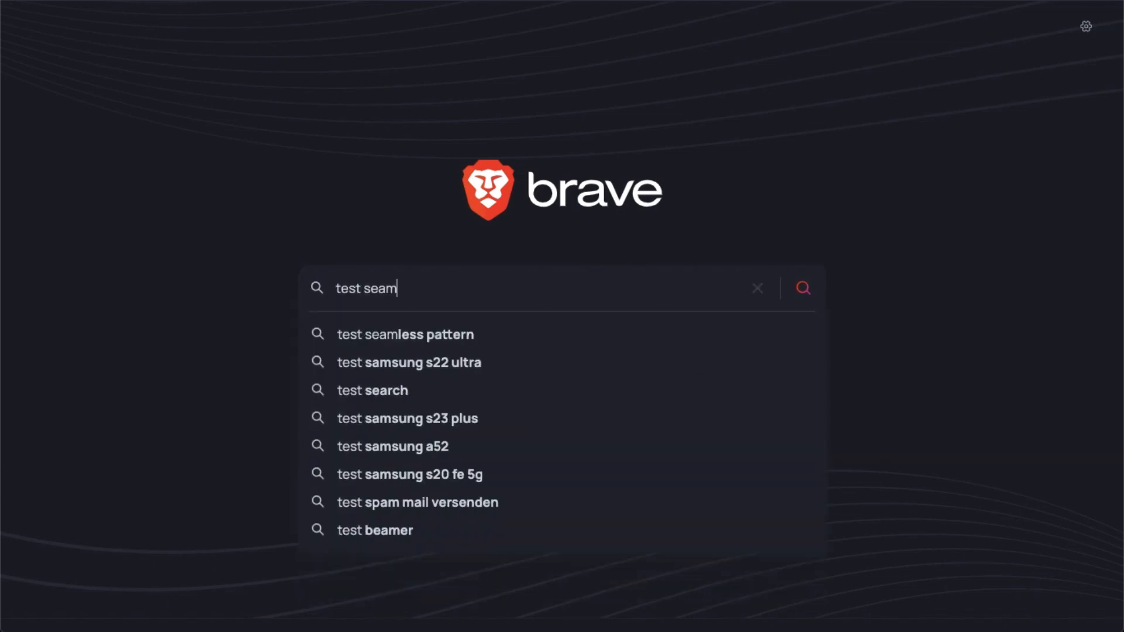
pyautogui.press('Down')
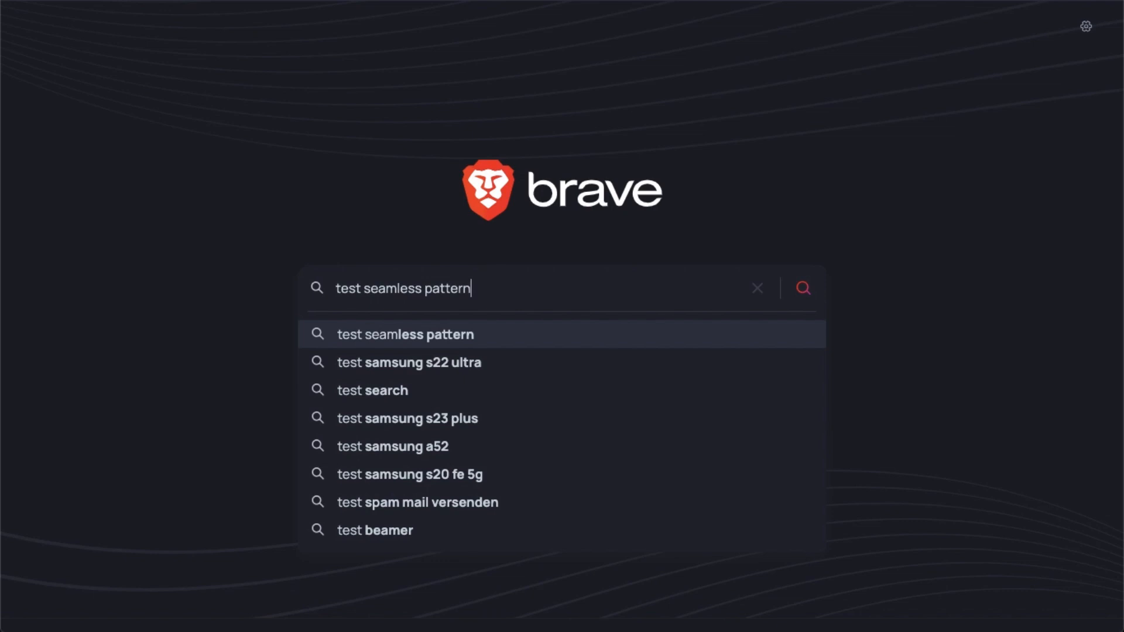
pyautogui.press('Return')
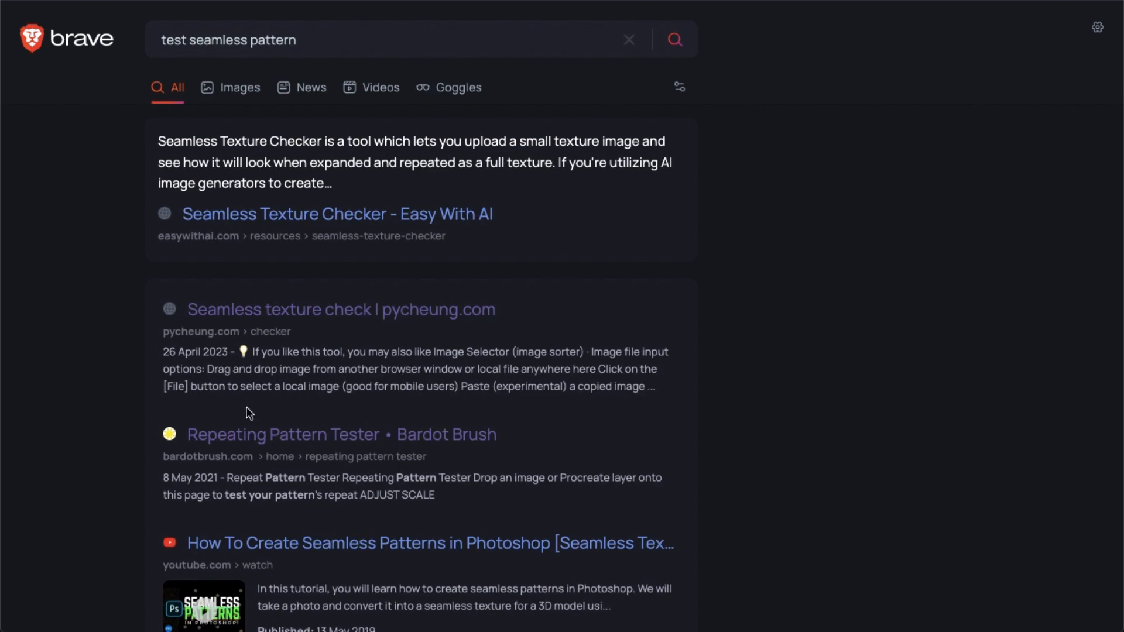
pyautogui.click(228, 446)
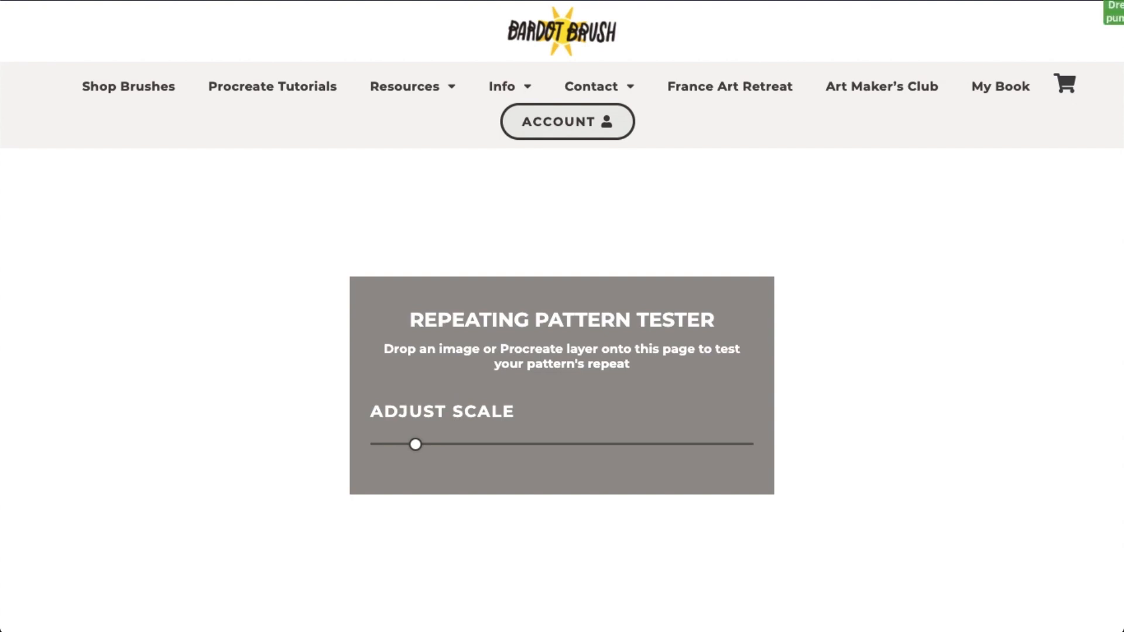
# Load the downloaded pumpkin image into the Repeating Pattern Tester and inspect how the pattern repeats across the page
pyautogui.moveTo(1121, 3); pyautogui.dragTo(576, 205)
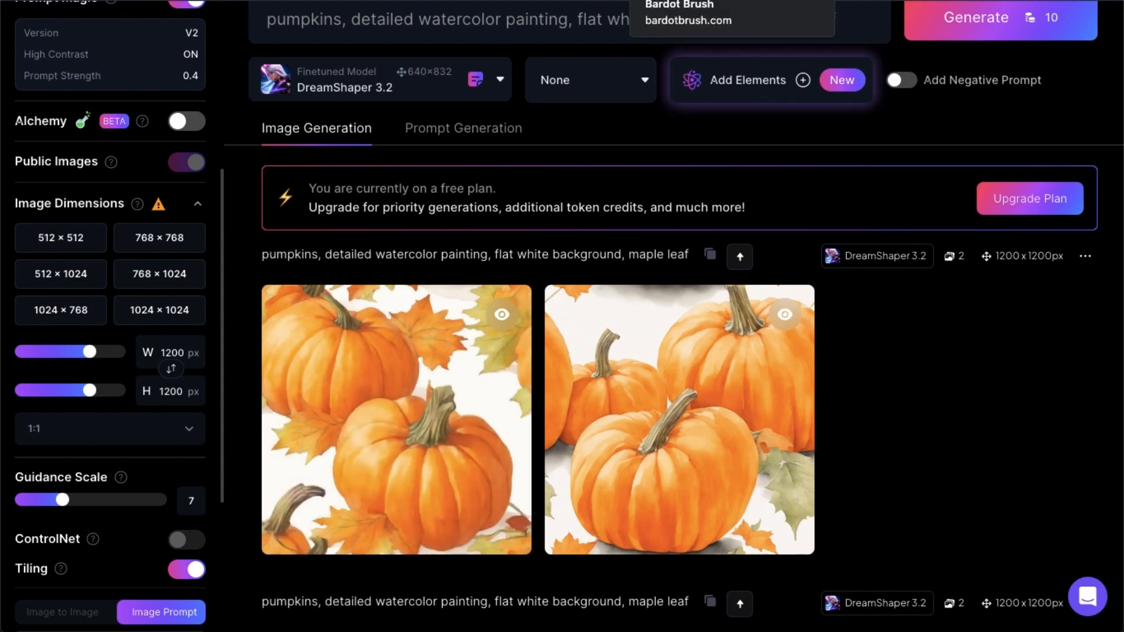
pyautogui.click(673, 0)
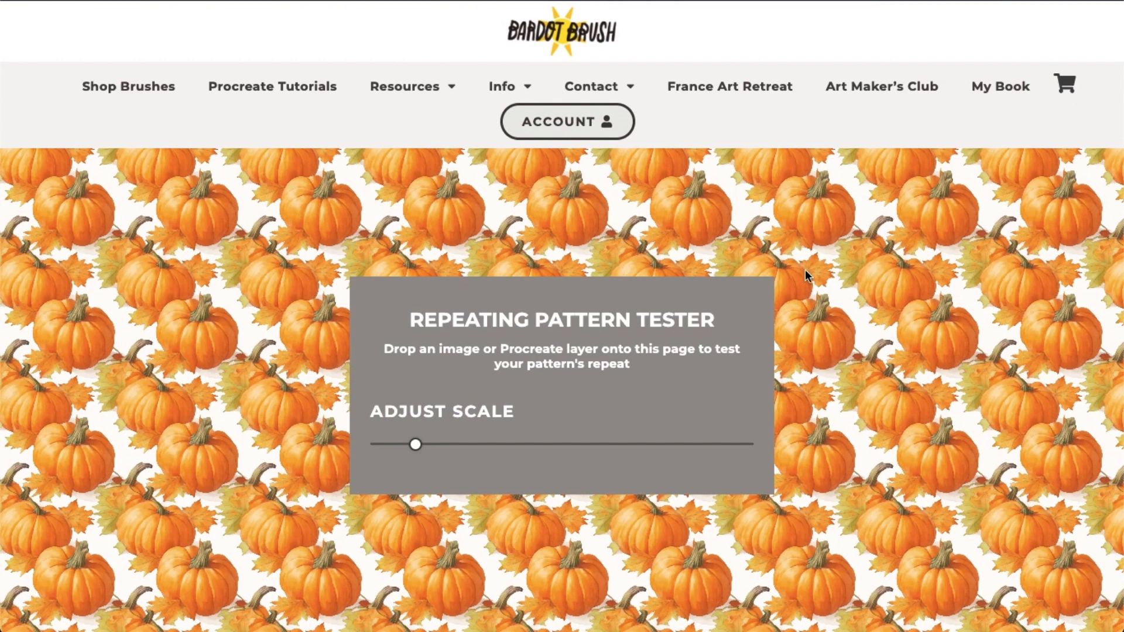
pyautogui.scroll(-1, 1065, 284)
pyautogui.scroll(-5, 1065, 283)
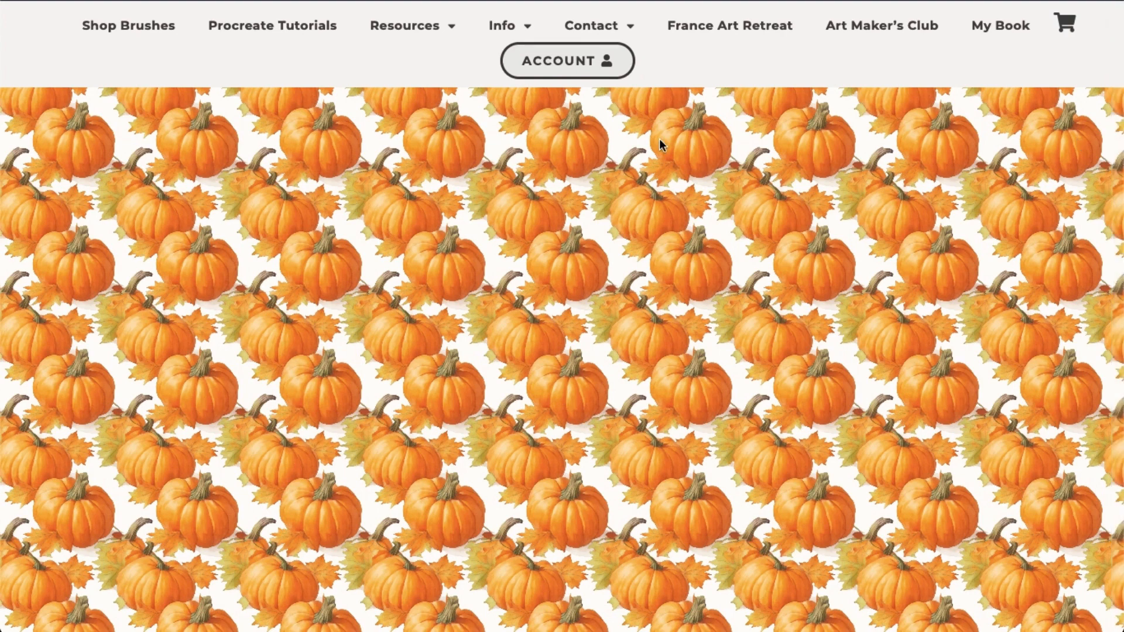
pyautogui.scroll(-2, 659, 138)
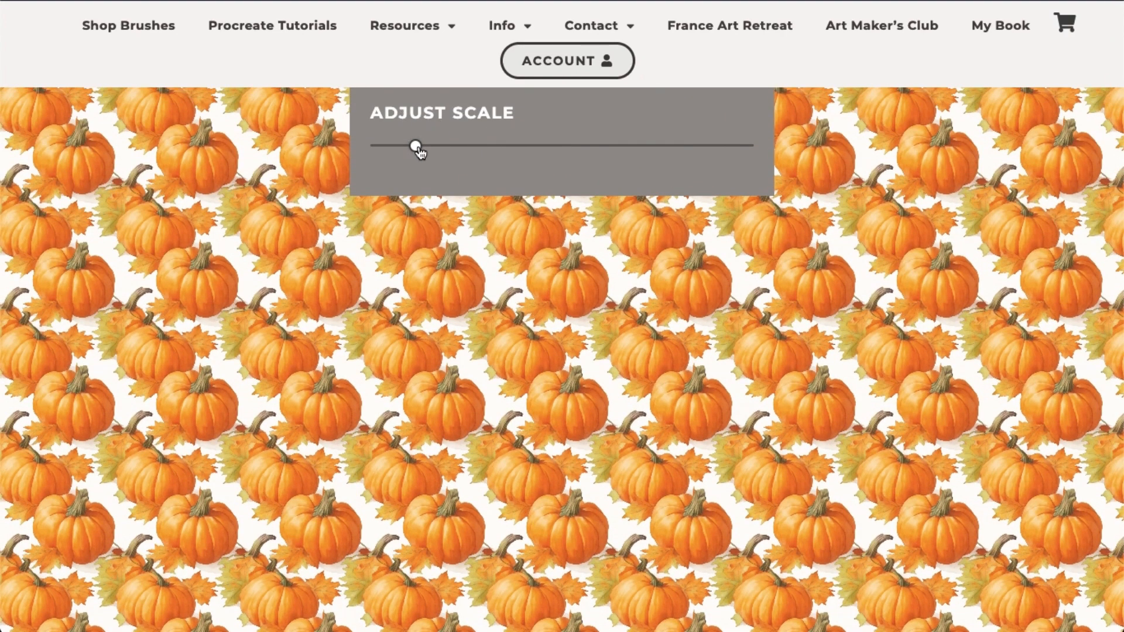
# Enlarge the scale of the repeated pumpkin pattern and inspect the seams between the tiles
pyautogui.click(418, 149)
pyautogui.moveTo(418, 150); pyautogui.dragTo(455, 147)
pyautogui.scroll(-3, 1058, 190)
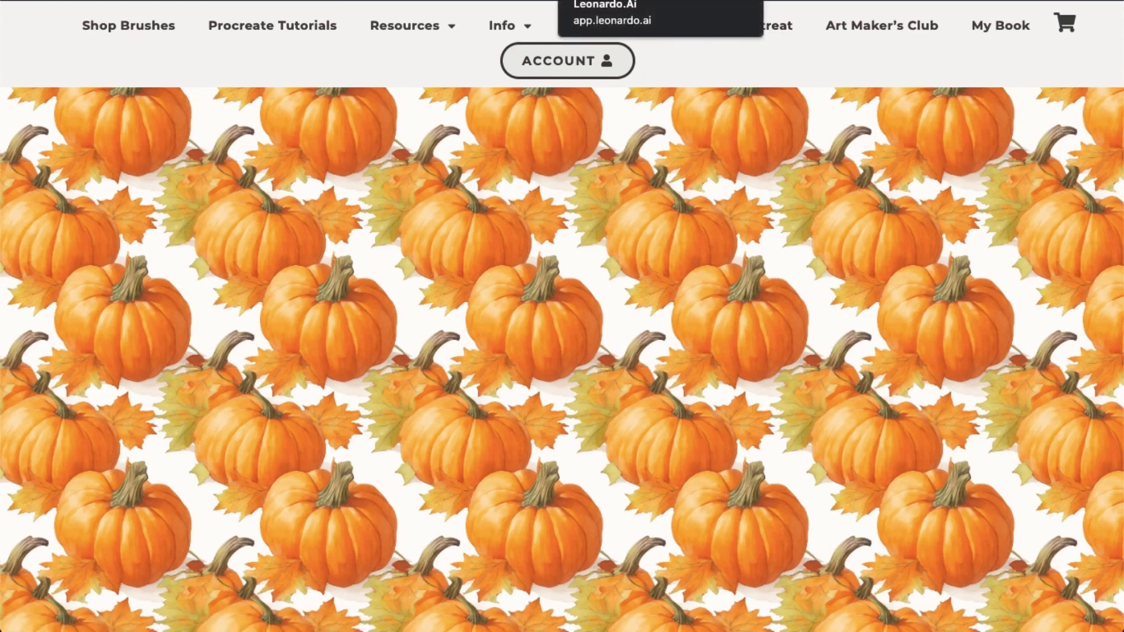
# Switch back to Leonardo.Ai and generate another pair of images with the same pumpkin and maple leaf prompt
pyautogui.click(620, 0)
pyautogui.scroll(1, 894, 121)
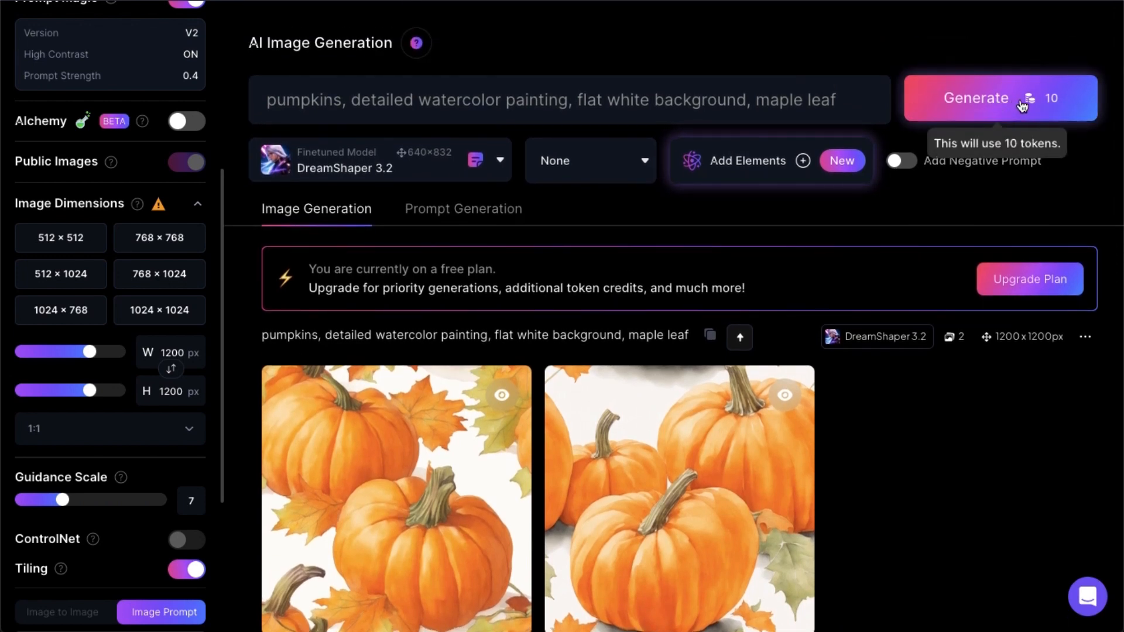
pyautogui.click(1021, 106)
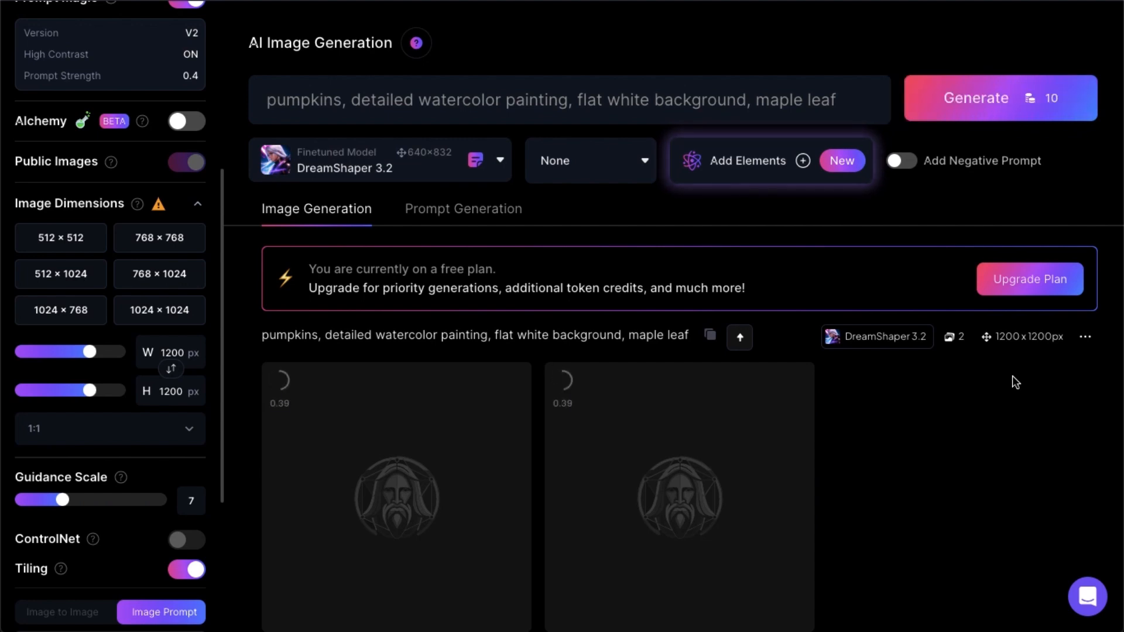
pyautogui.scroll(-1, 1016, 382)
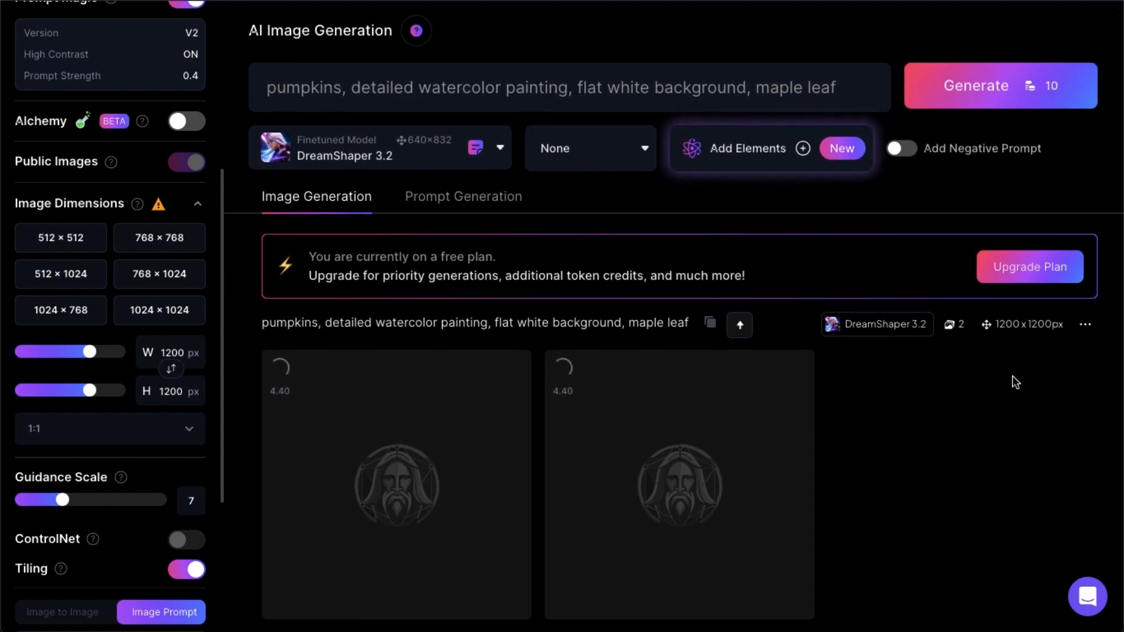
pyautogui.scroll(-1, 1016, 382)
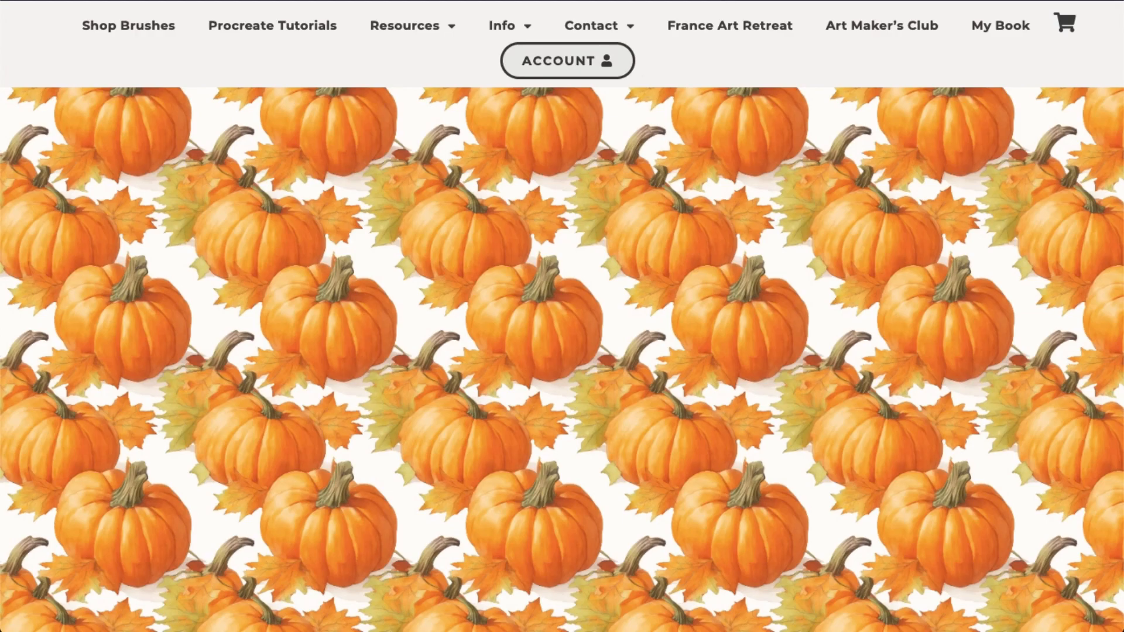
# Return to Leonardo.Ai and review the newly generated pair of pumpkin images and the upscale option
pyautogui.click(620, 1)
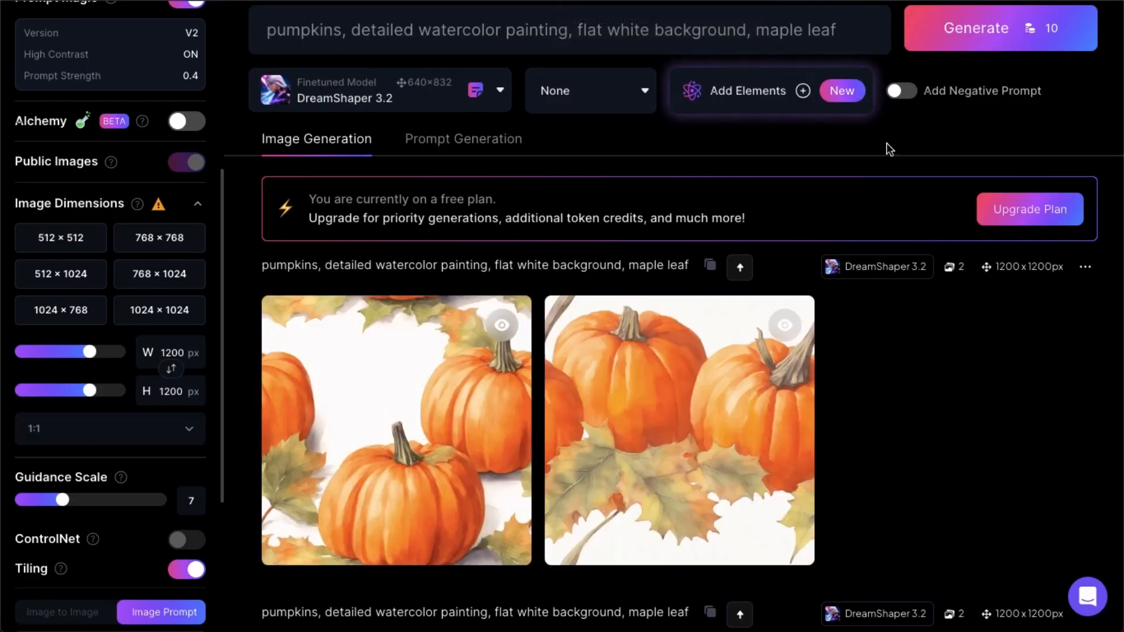
pyautogui.scroll(-1, 886, 143)
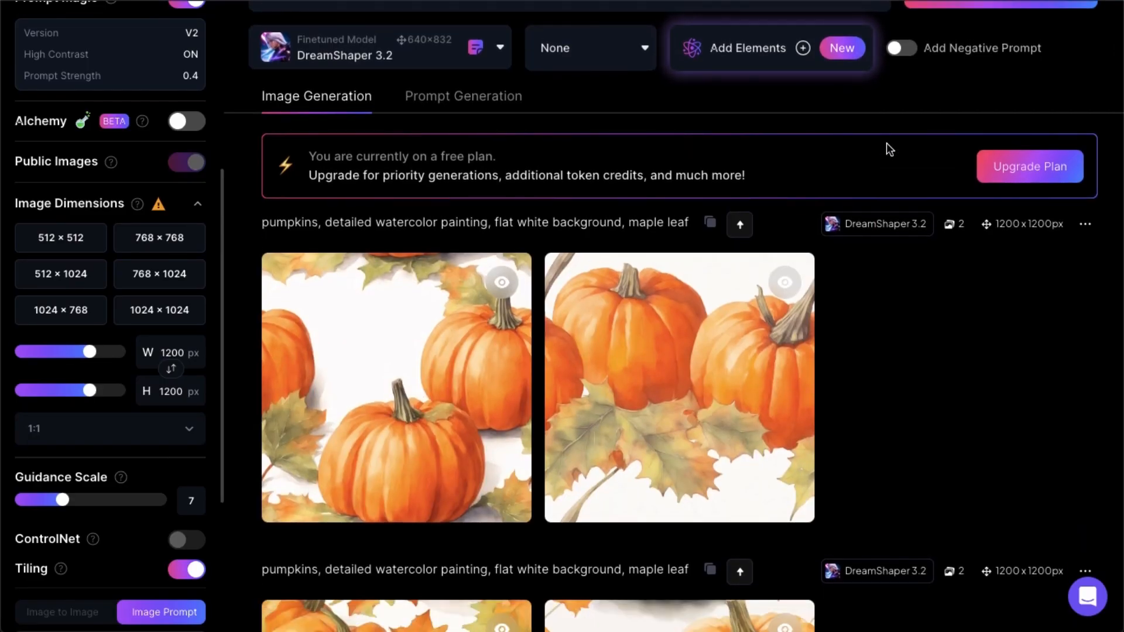
pyautogui.scroll(-1, 886, 144)
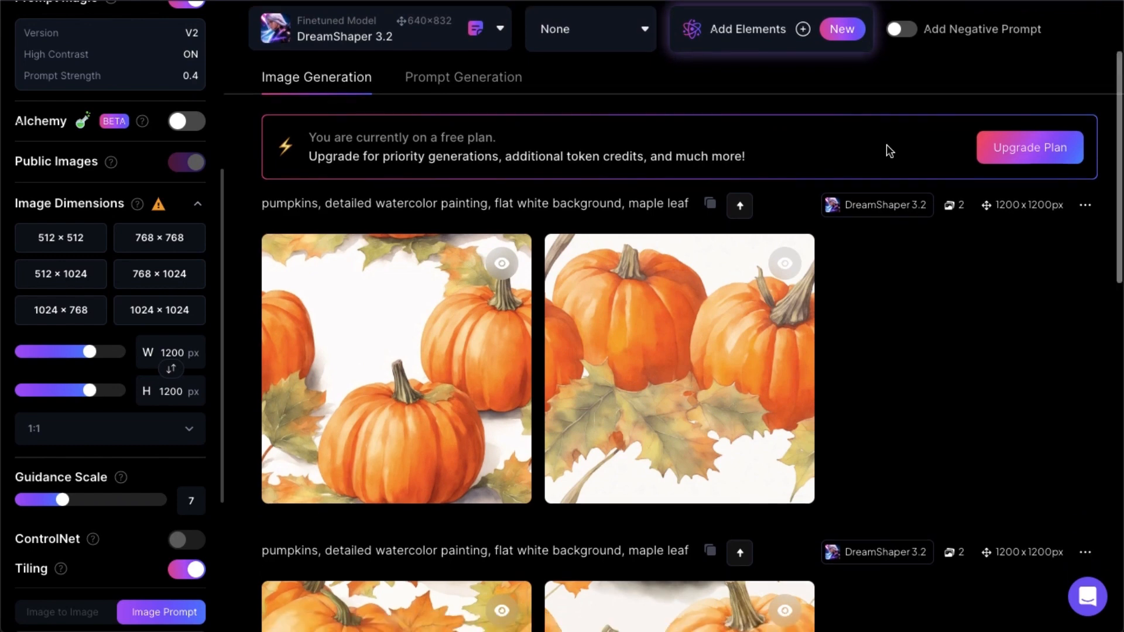
pyautogui.moveTo(640, 441)
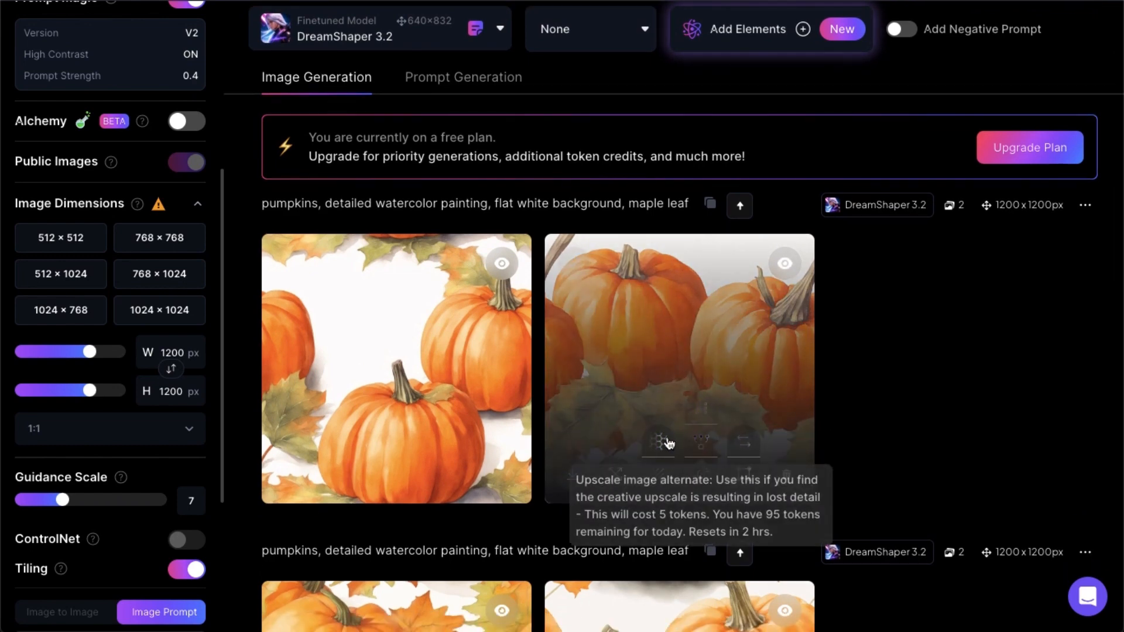
pyautogui.scroll(2, 842, 435)
pyautogui.scroll(1, 842, 434)
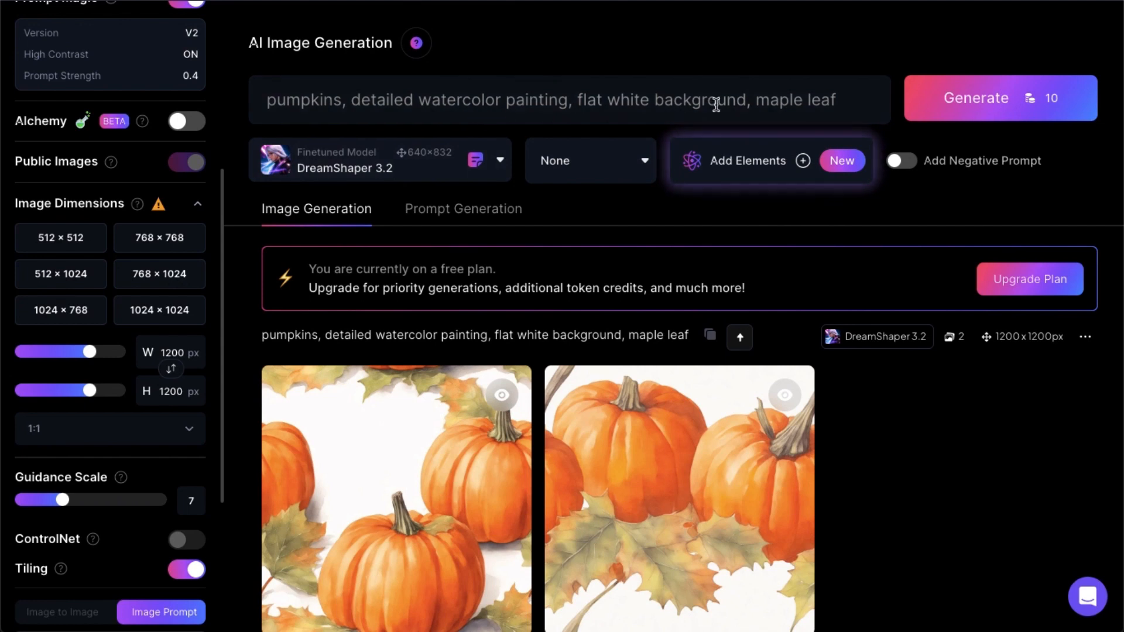
# Examine the available style and finetuned model options, the prompt, and the generation settings such as Prompt Magic, Alchemy and image dimensions
pyautogui.click(566, 172)
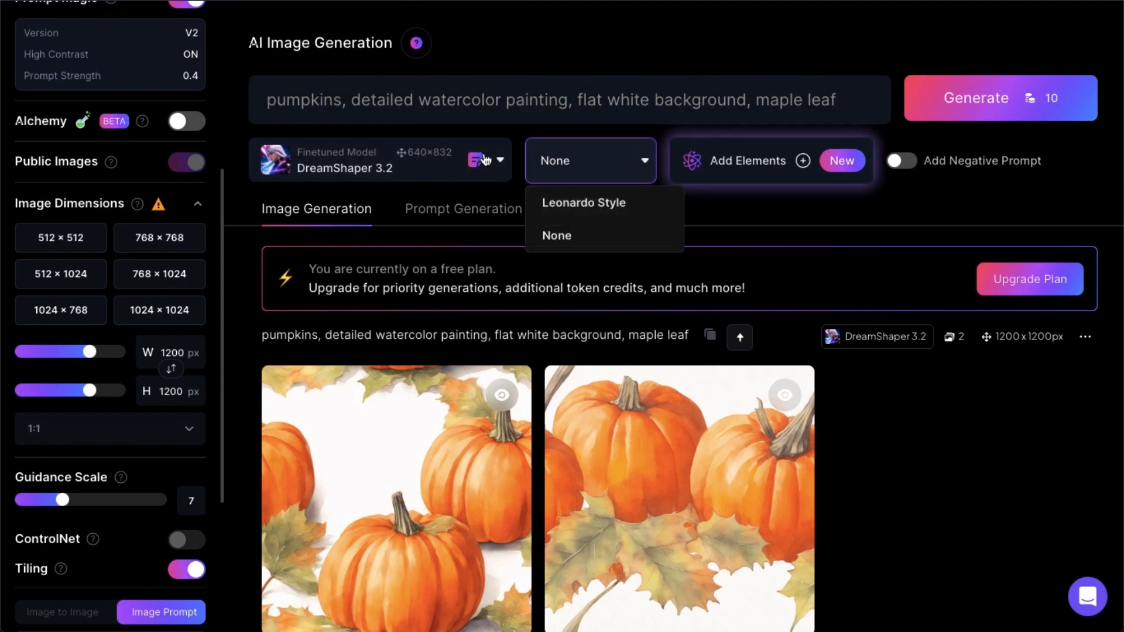
pyautogui.click(466, 154)
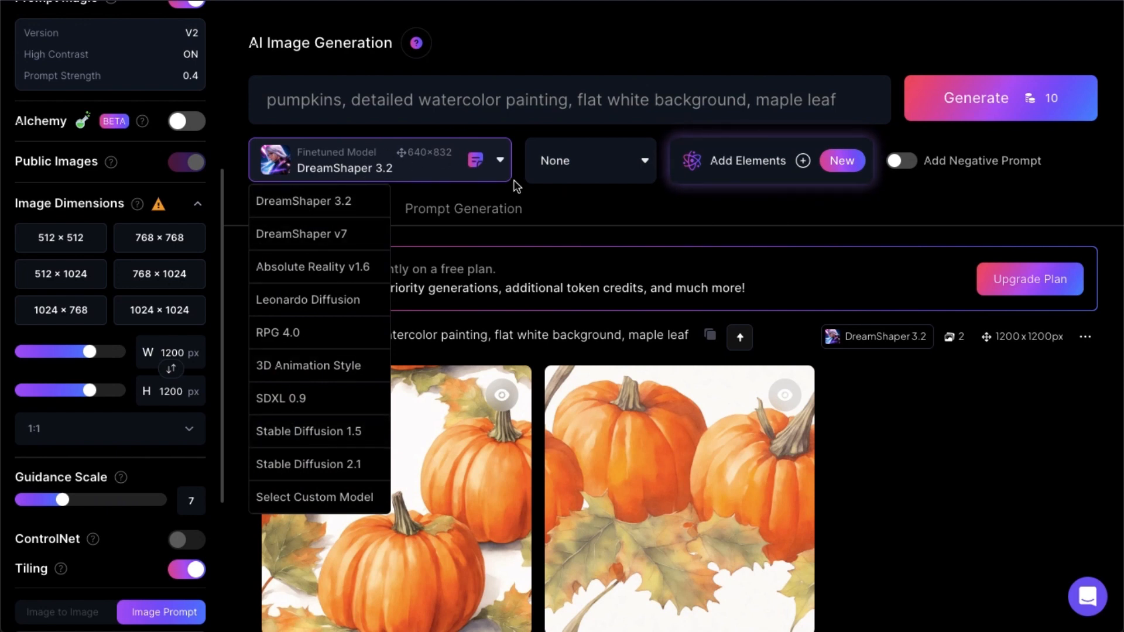
pyautogui.click(529, 195)
pyautogui.click(837, 93)
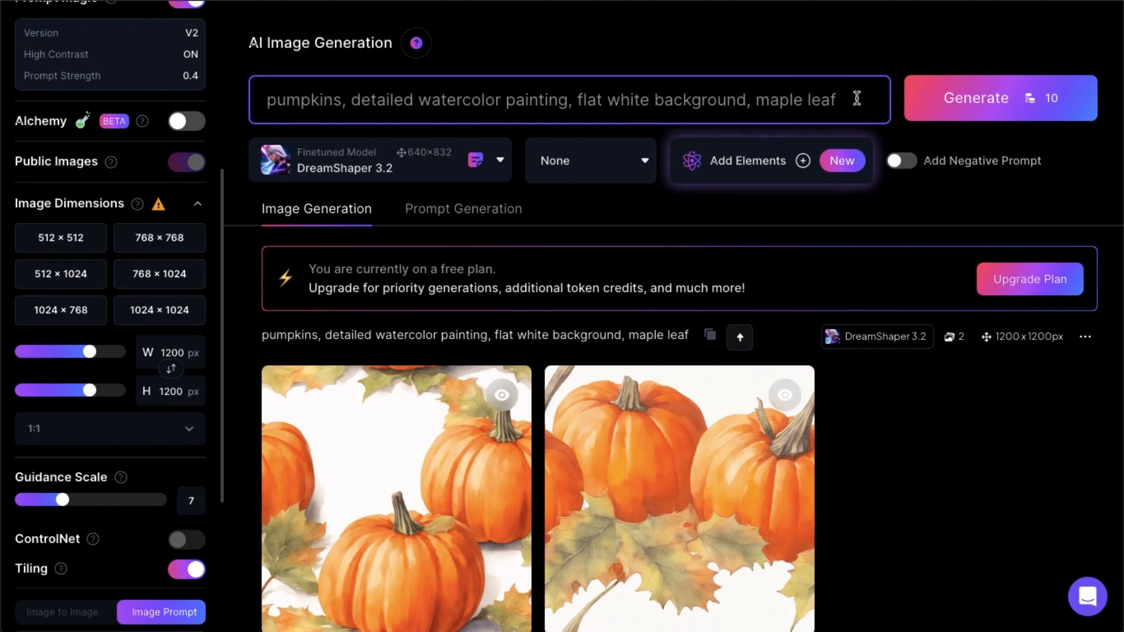
pyautogui.moveTo(146, 121)
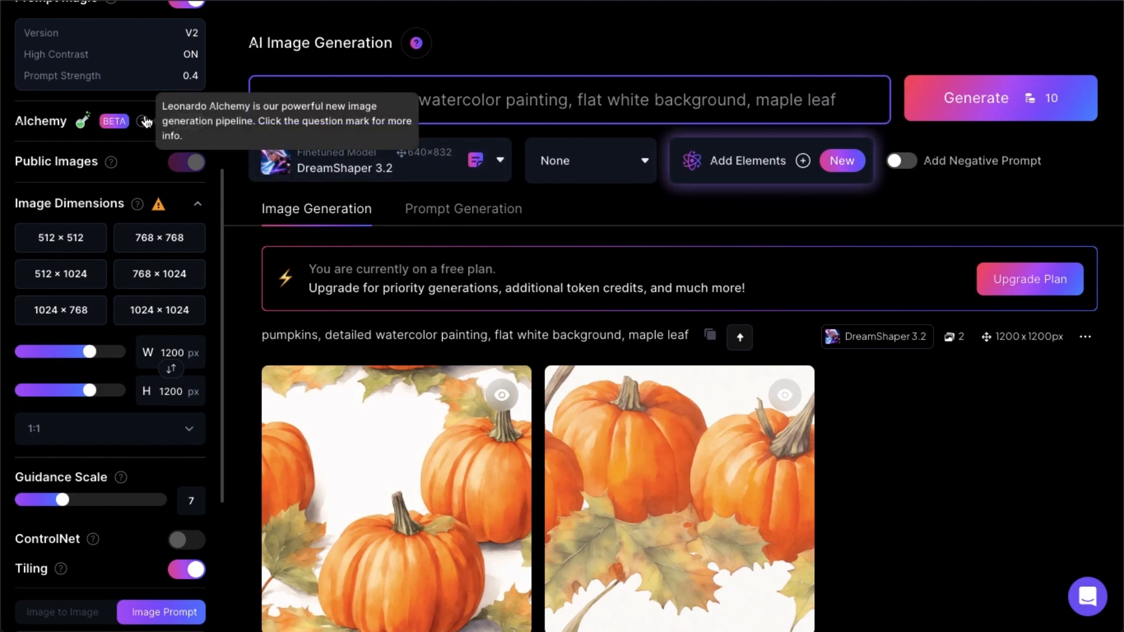
pyautogui.scroll(5, 146, 121)
pyautogui.scroll(-1, 151, 527)
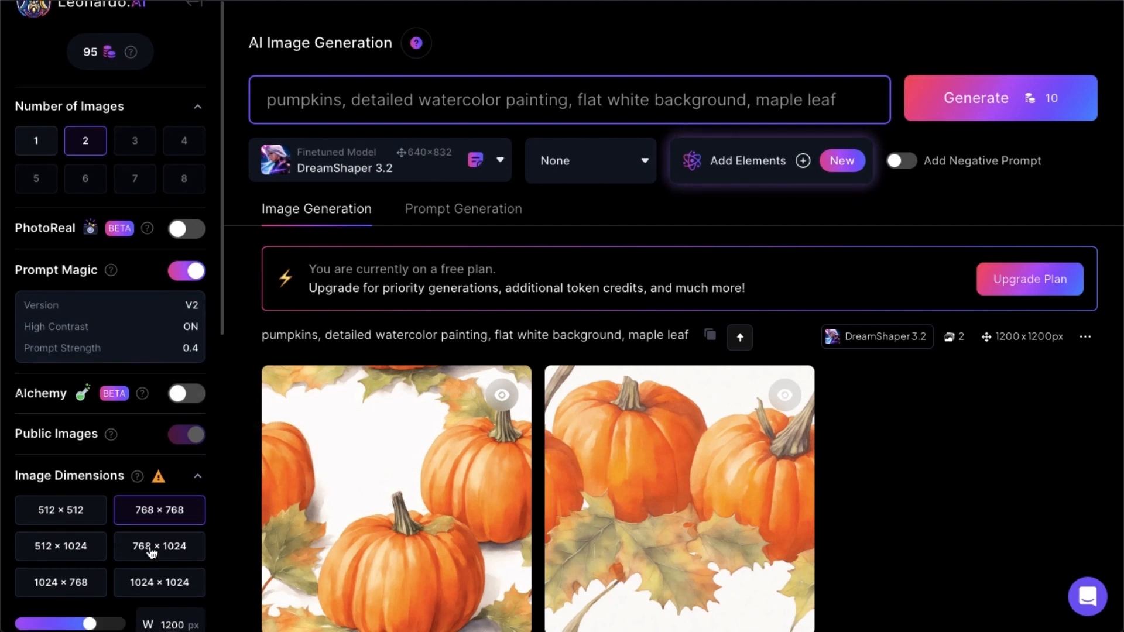
pyautogui.scroll(-1, 151, 552)
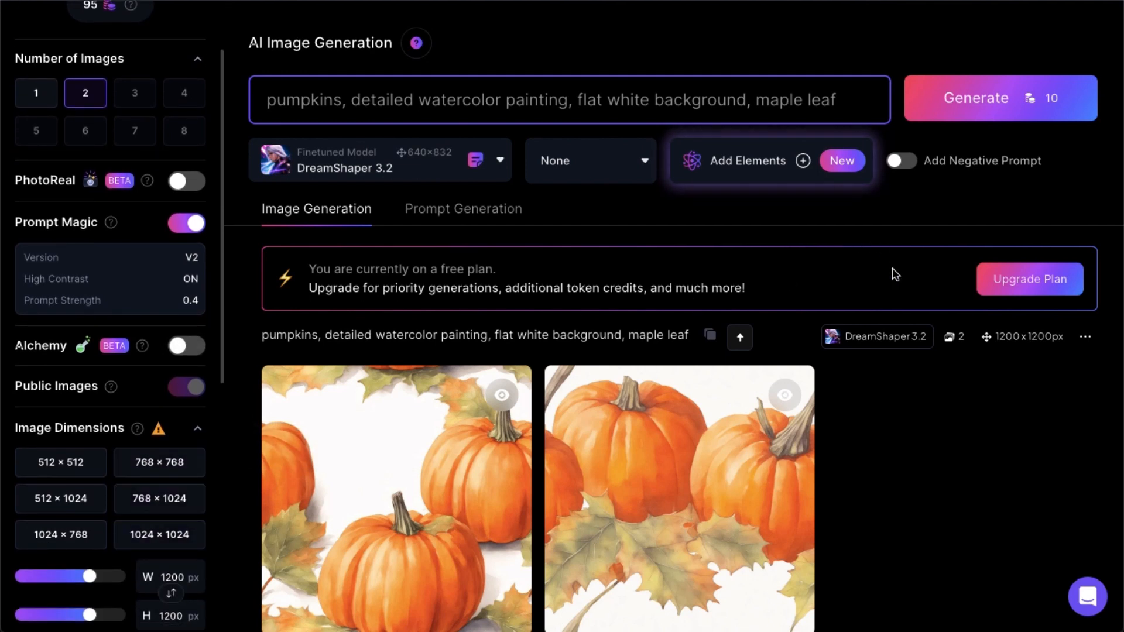
pyautogui.scroll(-1, 892, 268)
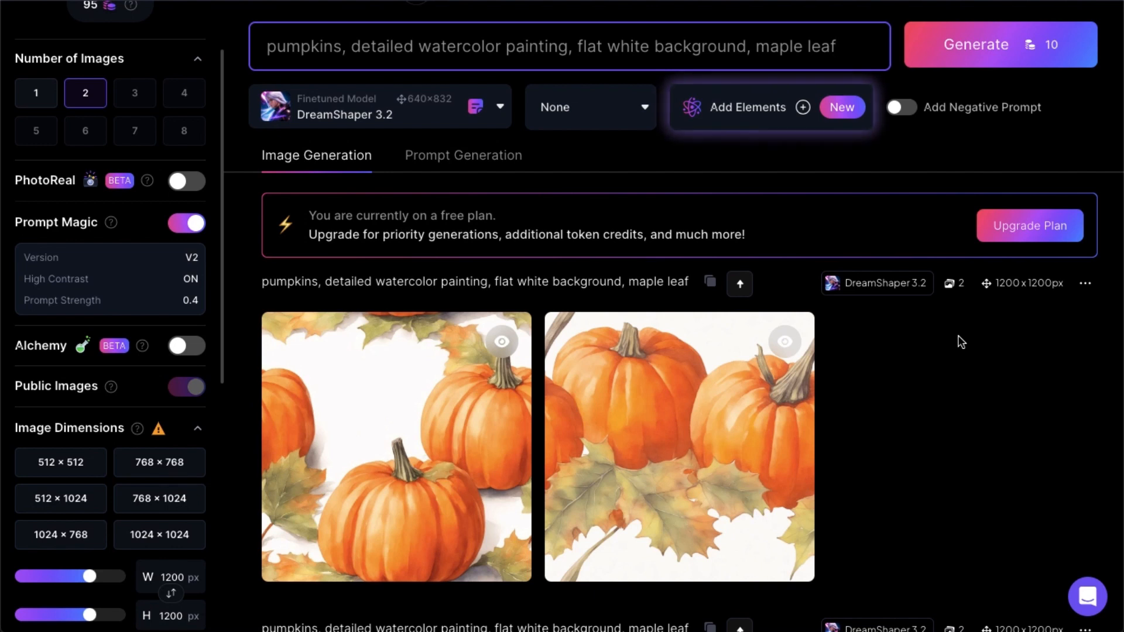
# Download the first pumpkin image of the newest pair and load it into the repeating pattern tester
pyautogui.scroll(-1, 961, 343)
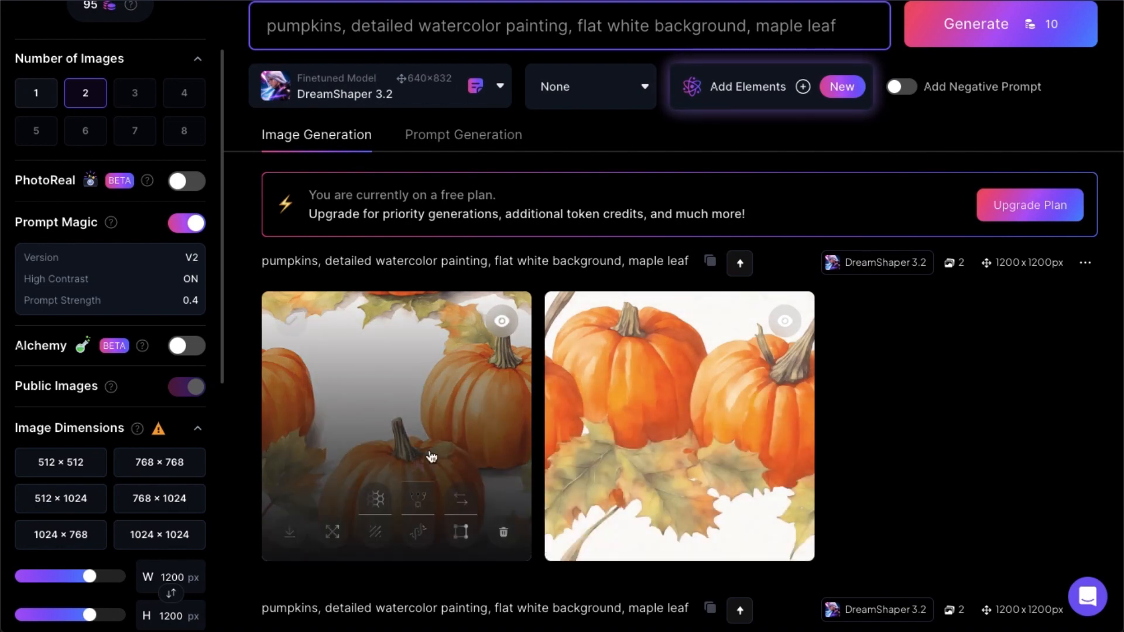
pyautogui.click(290, 536)
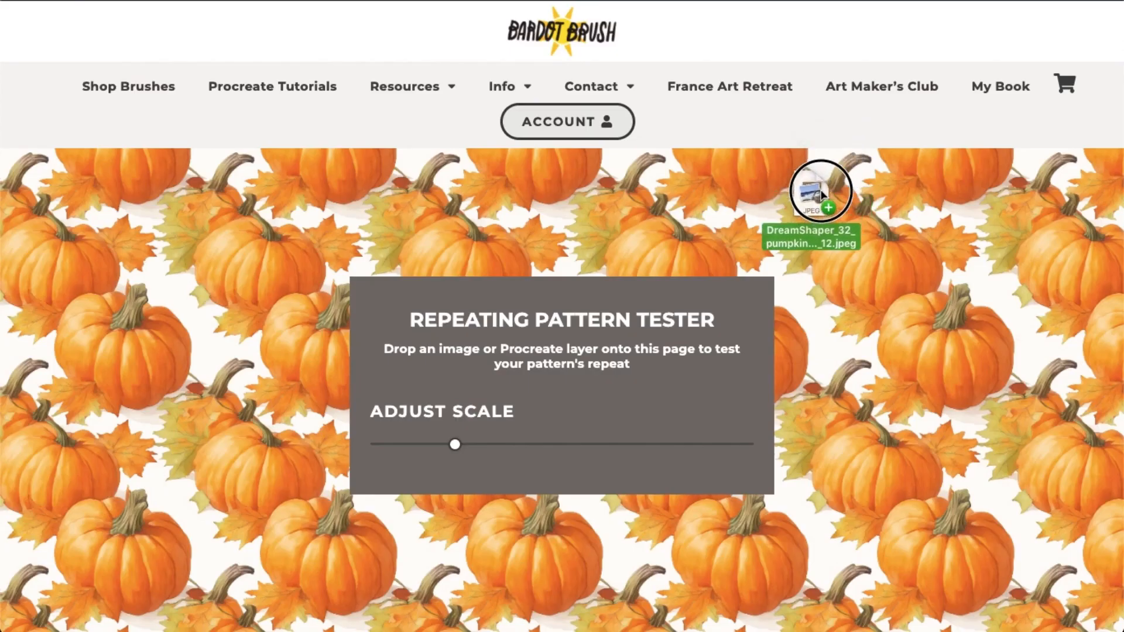
pyautogui.moveTo(820, 188)
pyautogui.mouseDown()
pyautogui.moveTo(792, 218)
pyautogui.moveTo(735, 241)
pyautogui.mouseUp()
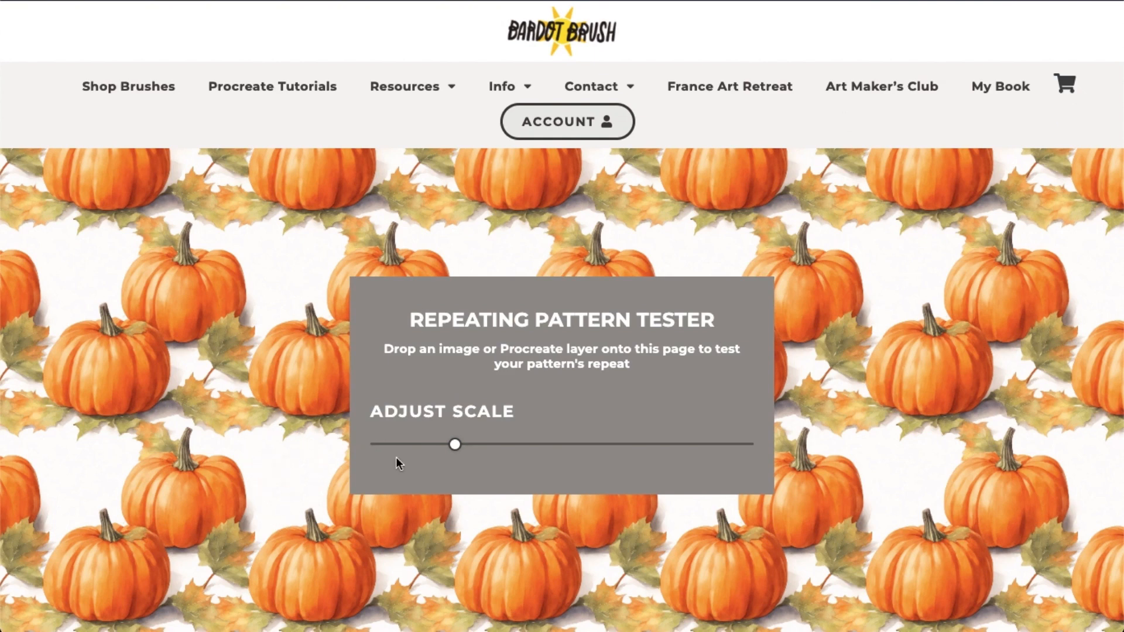
# Shrink the scale of the repeated pumpkin pattern and inspect how the tiles join across the page
pyautogui.click(456, 446)
pyautogui.moveTo(456, 446); pyautogui.dragTo(397, 444)
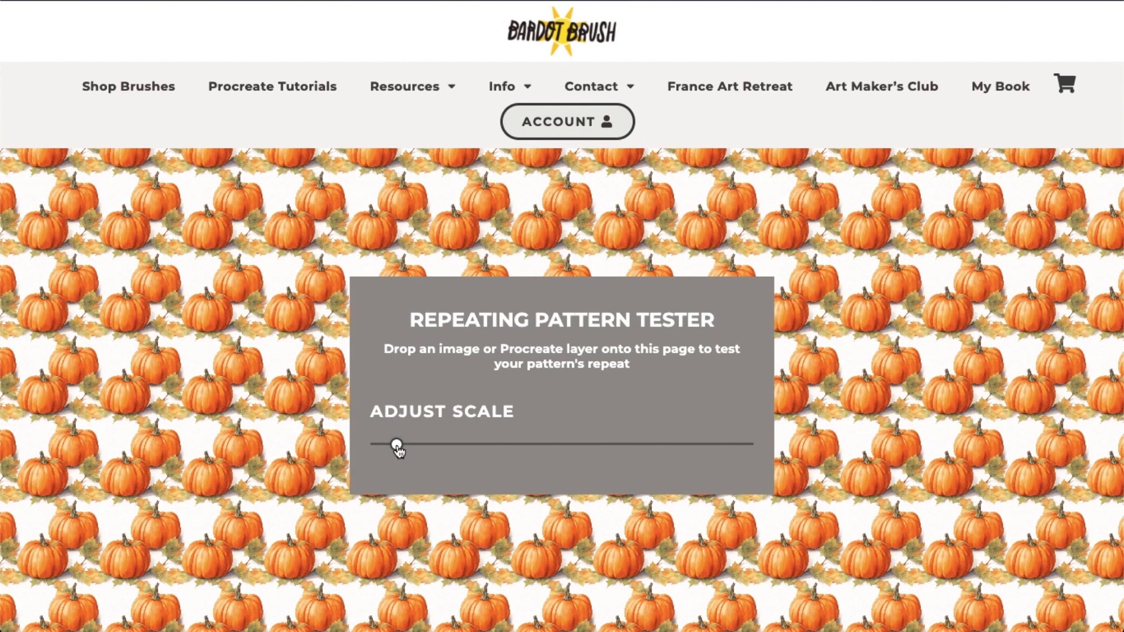
pyautogui.scroll(-1, 855, 418)
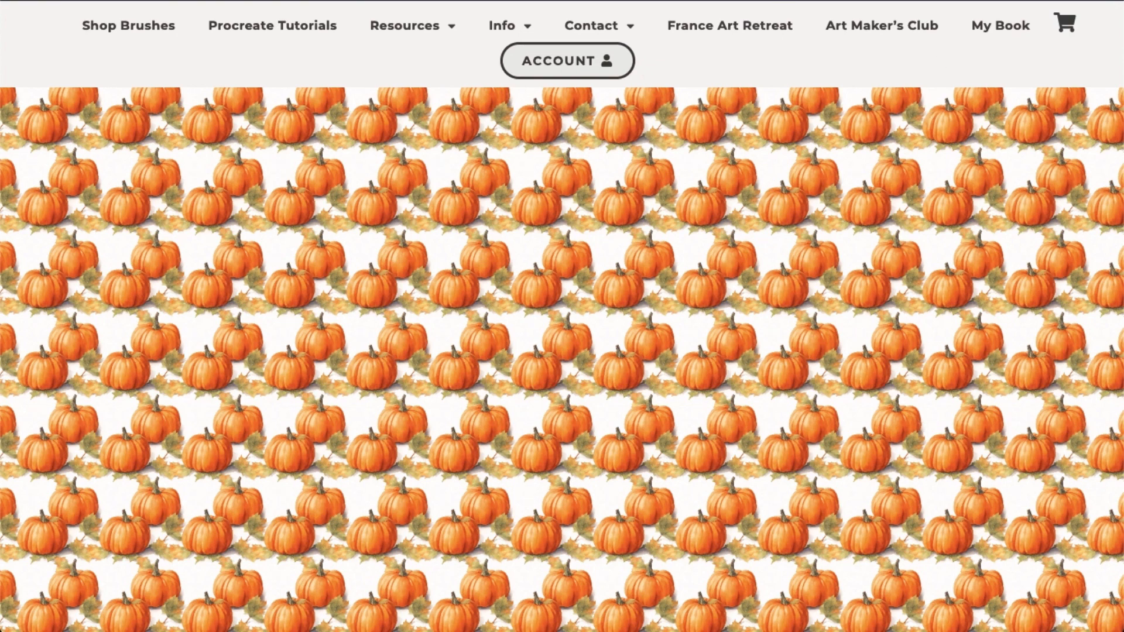
pyautogui.scroll(3, 827, 88)
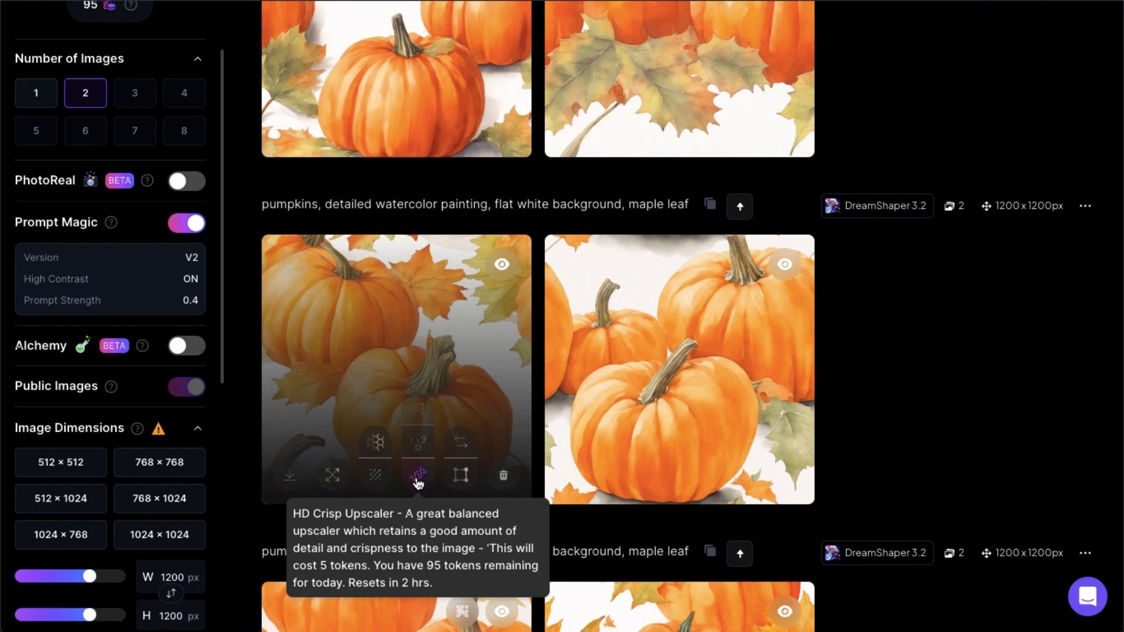
# Switch back to Leonardo.Ai and upscale the first image of the second-newest pumpkin pair with the HD Crisp Upscaler
pyautogui.click(418, 479)
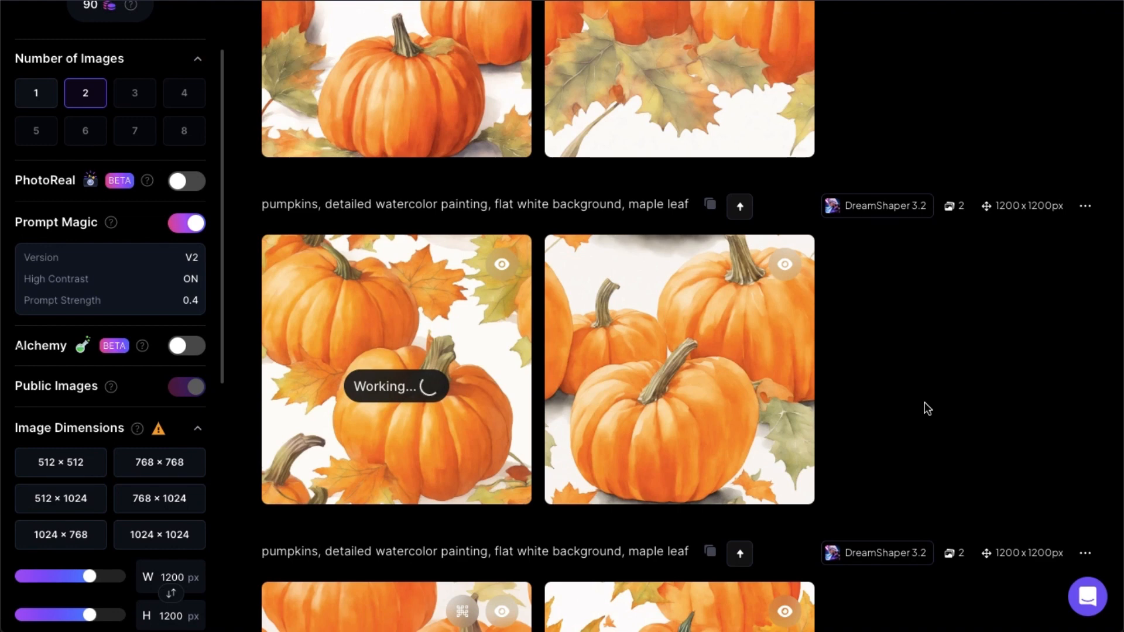
pyautogui.scroll(-1, 213, 398)
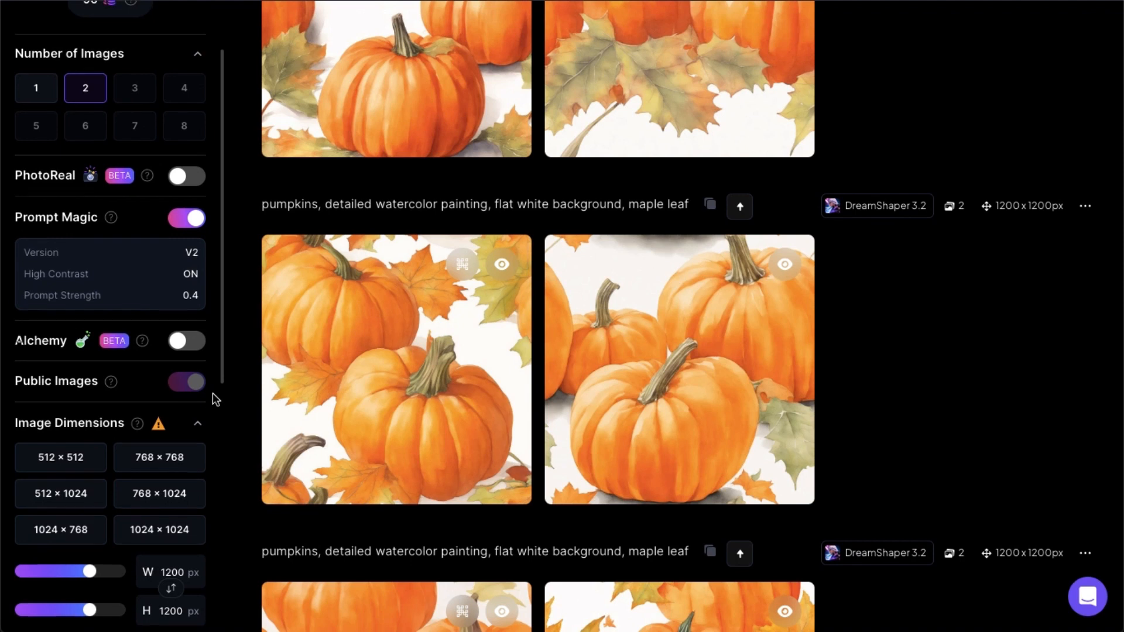
pyautogui.scroll(-2, 214, 395)
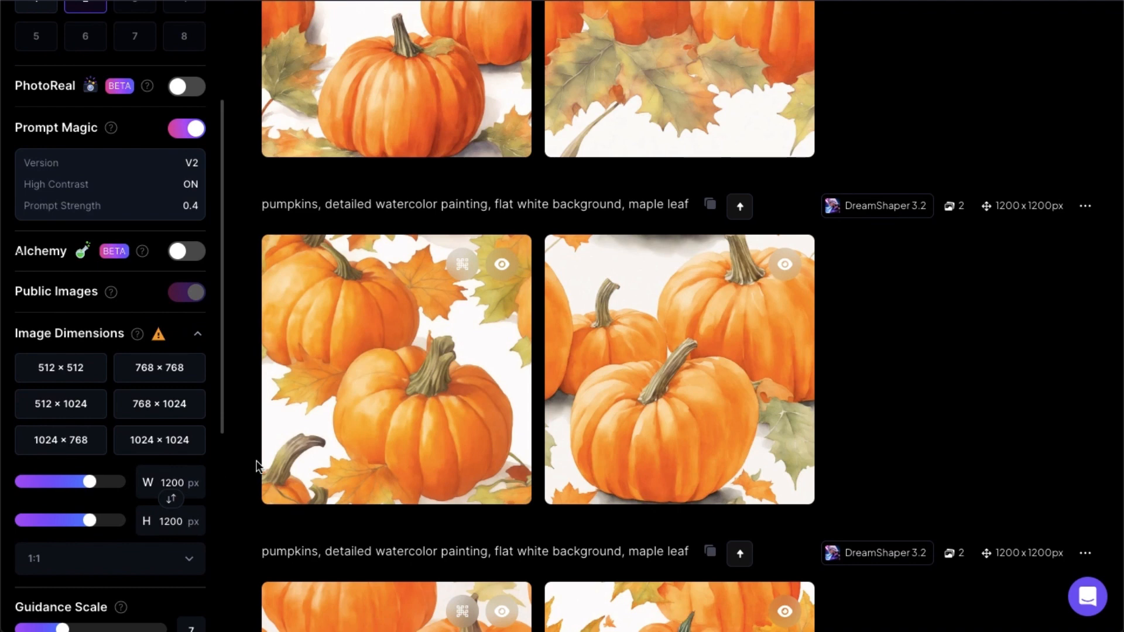
pyautogui.moveTo(353, 450)
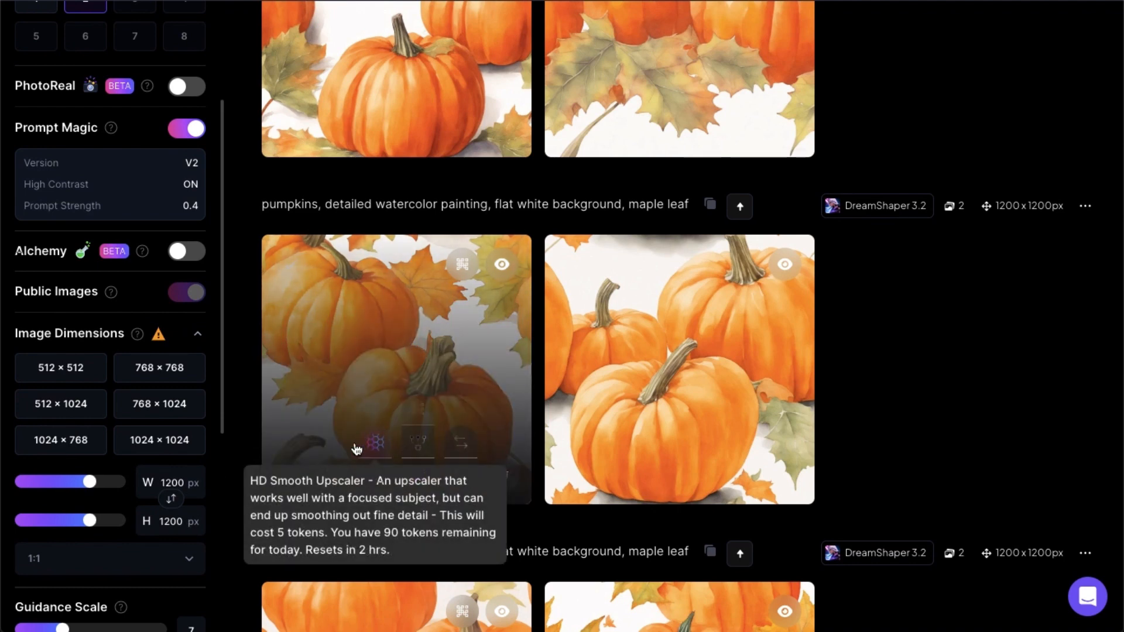
# Open the upscaled pumpkin image, compare the Original Image with the HD Crisp Upscaled Image, and close the preview
pyautogui.click(351, 374)
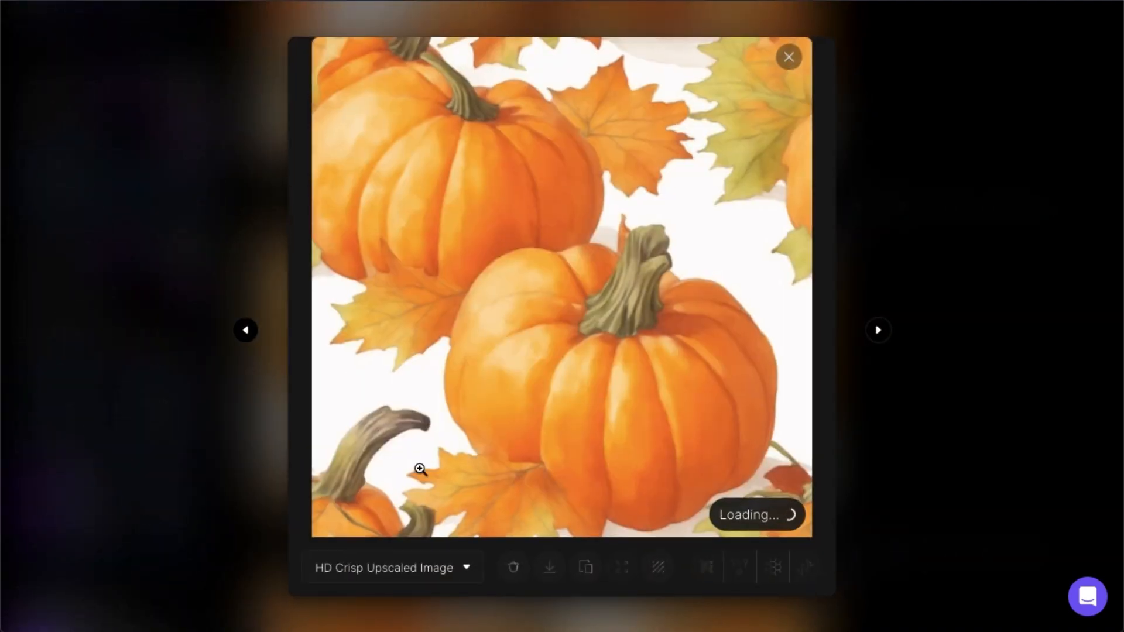
pyautogui.click(429, 572)
pyautogui.click(413, 514)
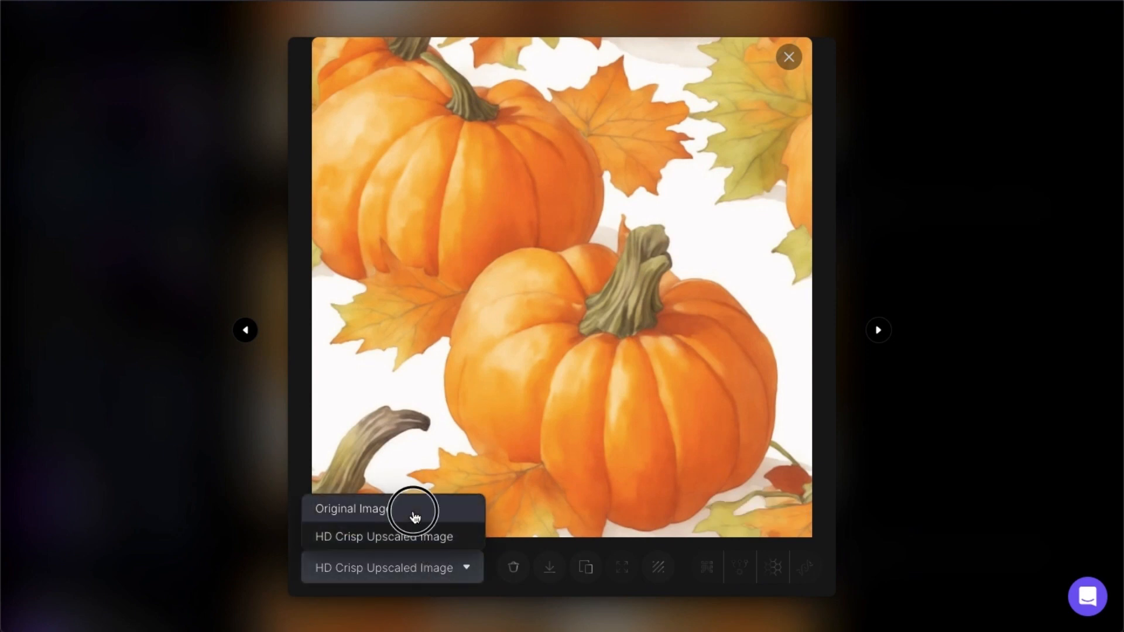
pyautogui.click(402, 569)
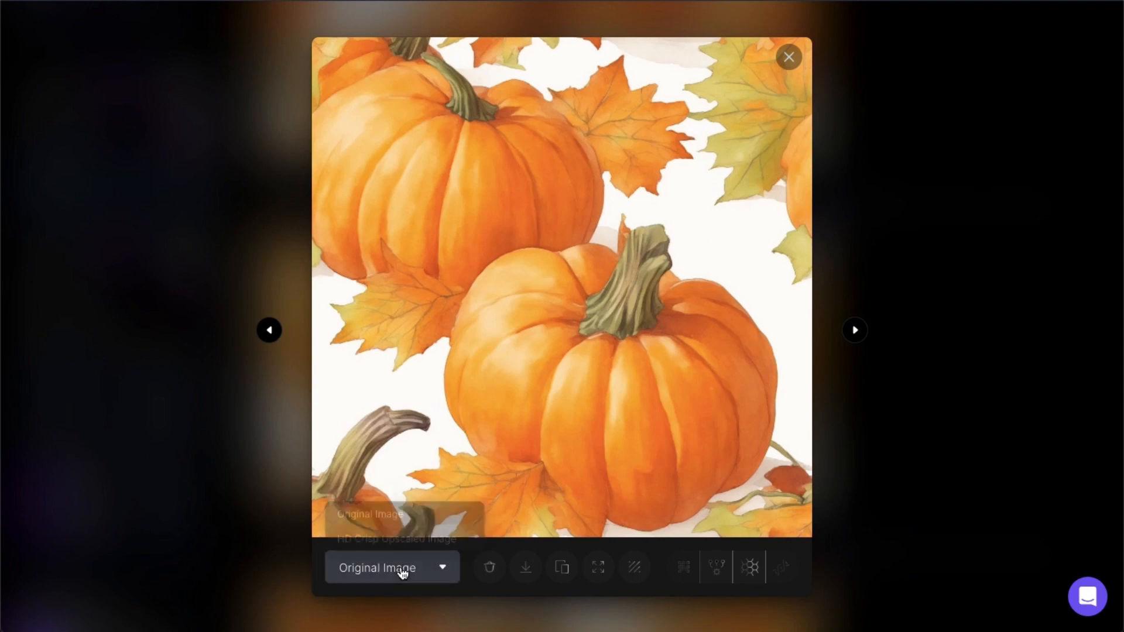
pyautogui.click(394, 537)
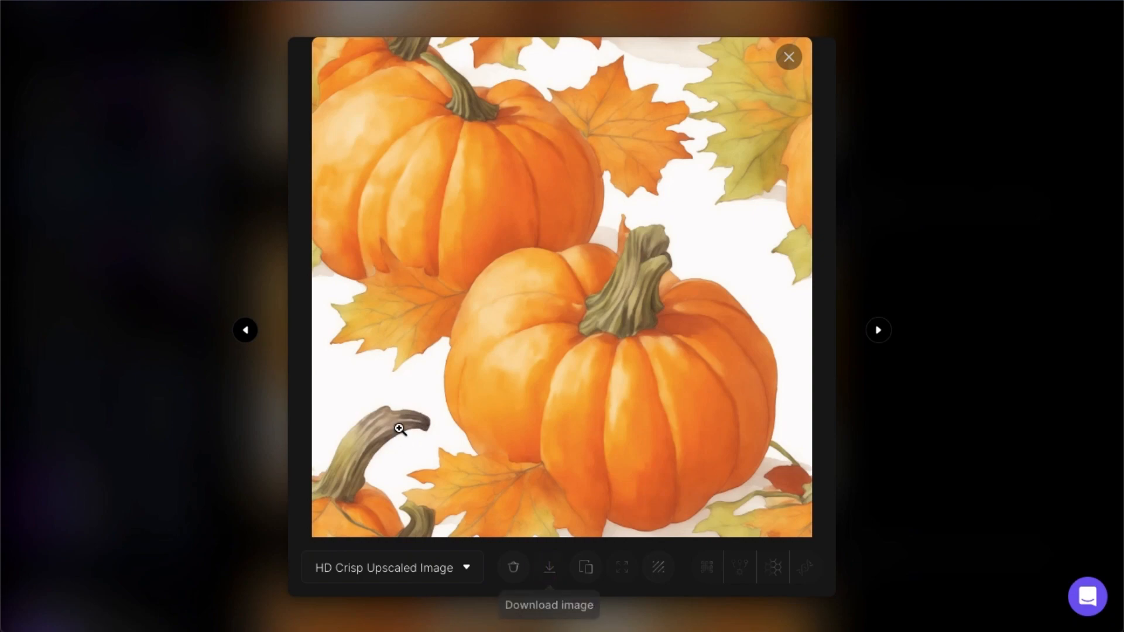
pyautogui.click(930, 415)
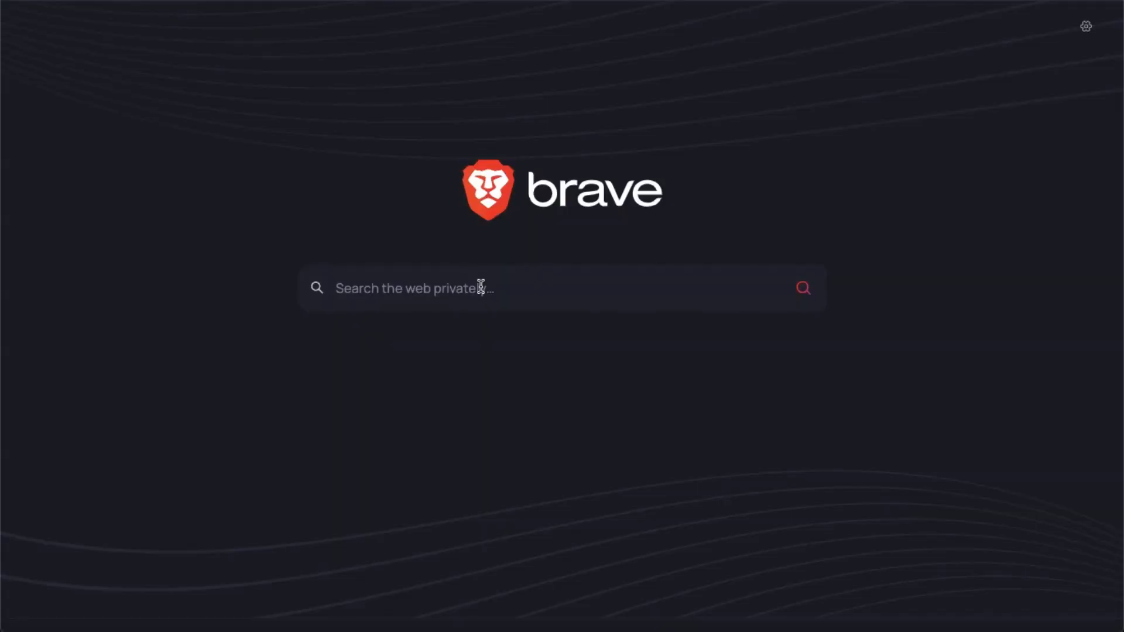
# Search the web for "enhance image" and open the Upscale.media AI Image Upscaler site
pyautogui.write('enhance image')
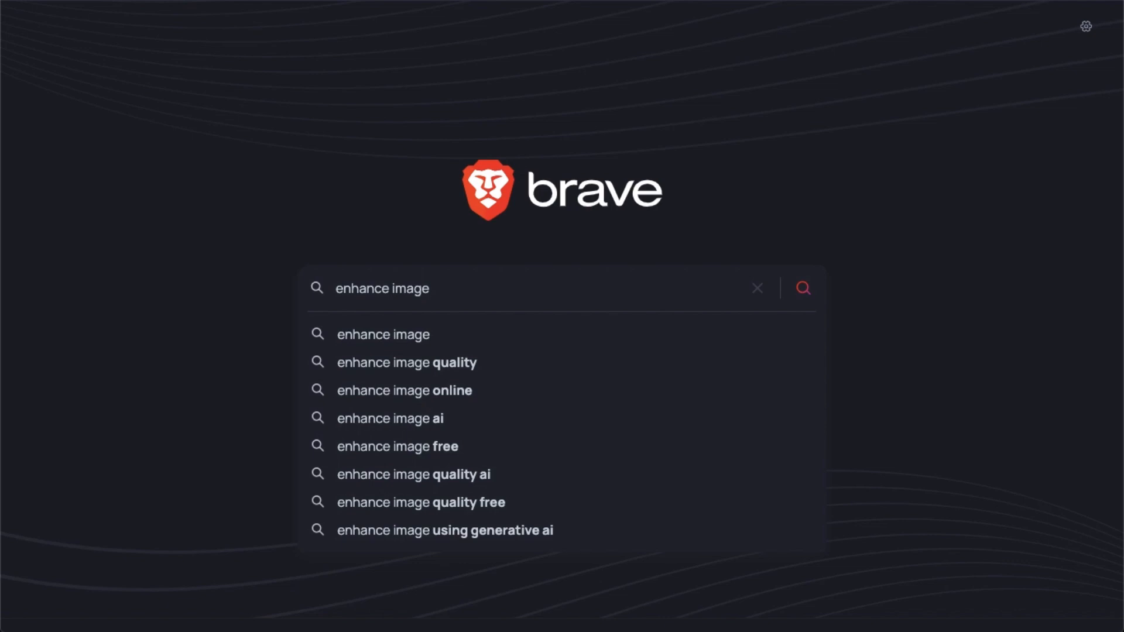
pyautogui.press('Return')
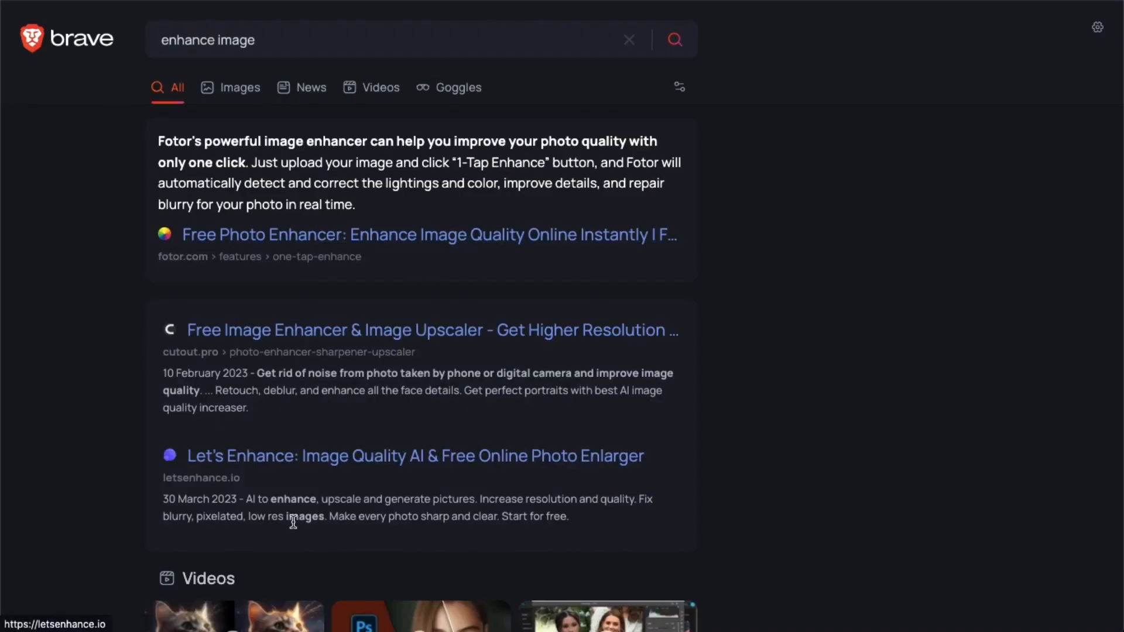
pyautogui.scroll(-7, 711, 267)
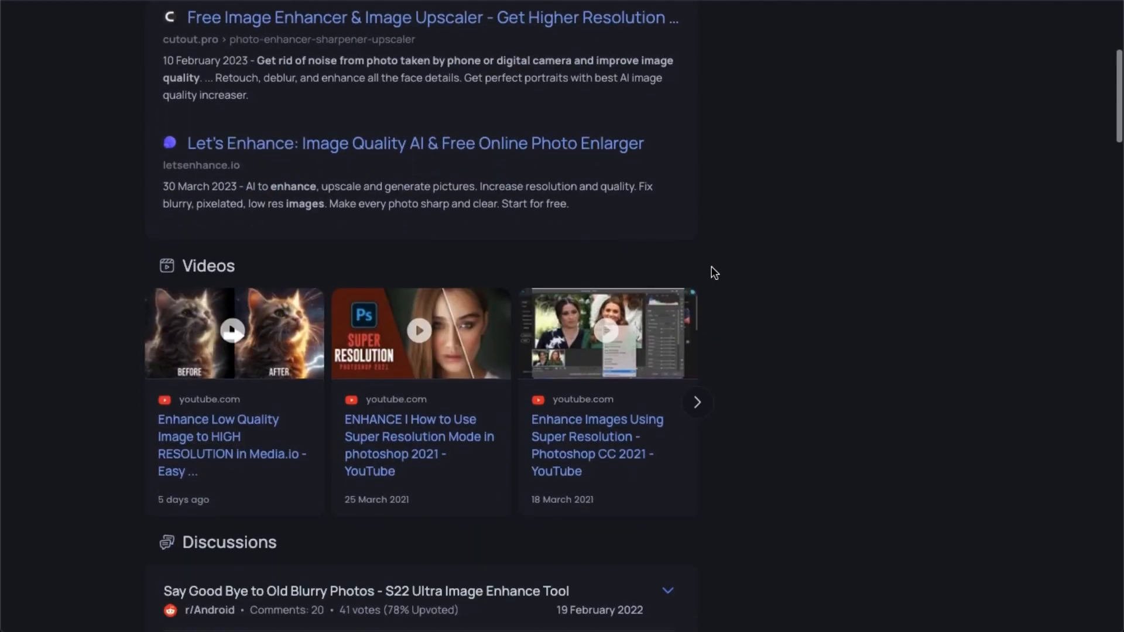
pyautogui.scroll(-10, 714, 272)
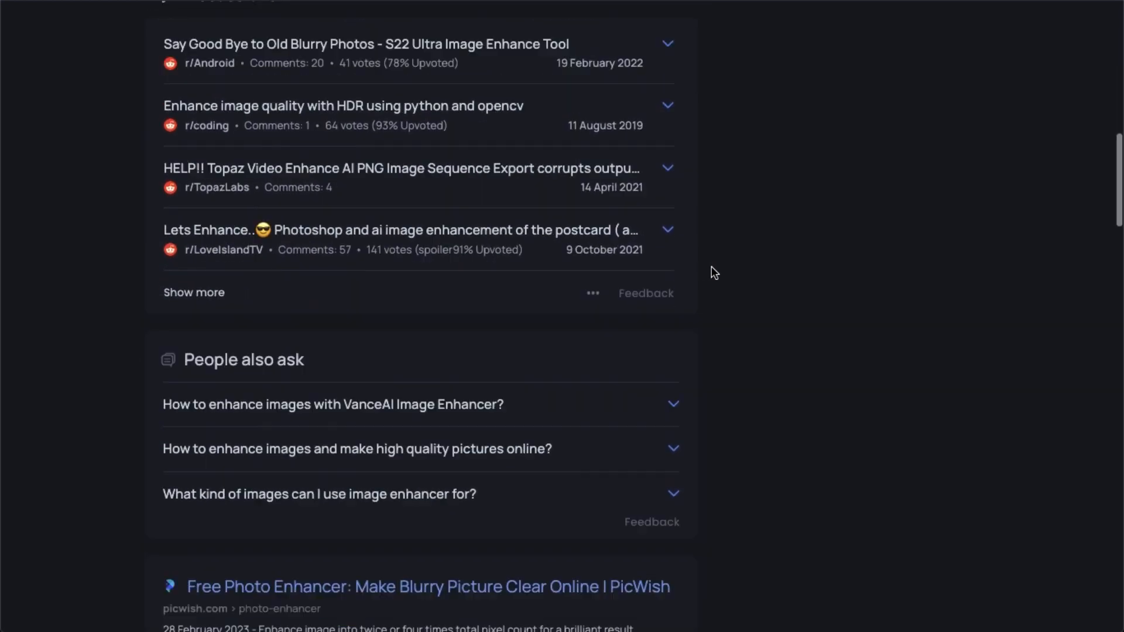
pyautogui.scroll(-3, 715, 272)
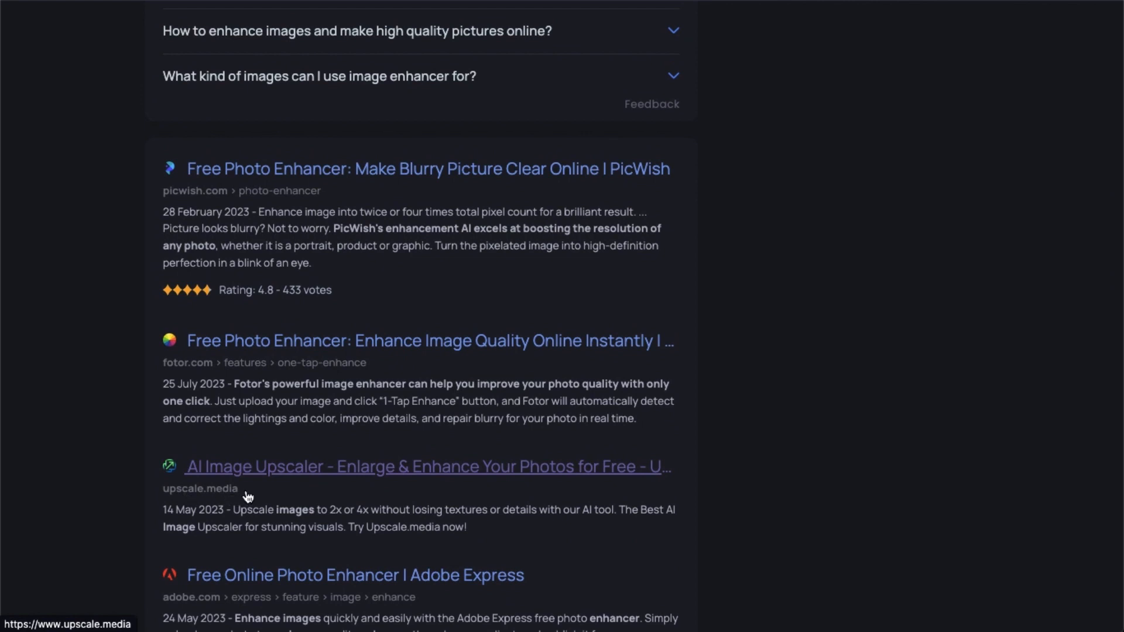
pyautogui.click(311, 472)
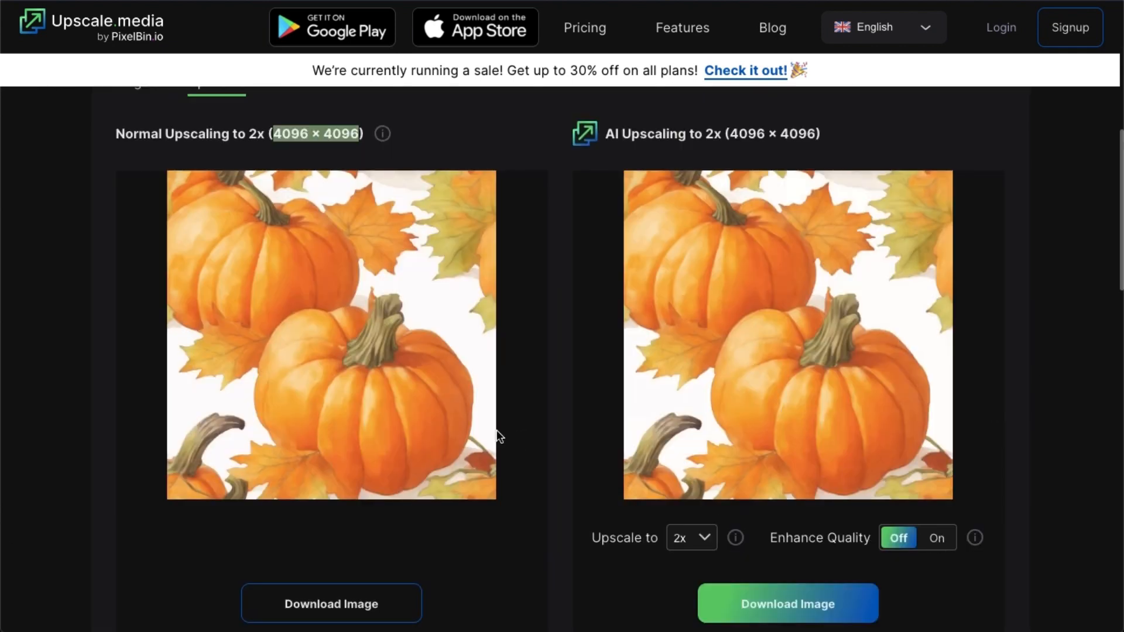
# Check the available upscale factors, then download the normal 2x upscaled version of the pumpkin image
pyautogui.click(700, 535)
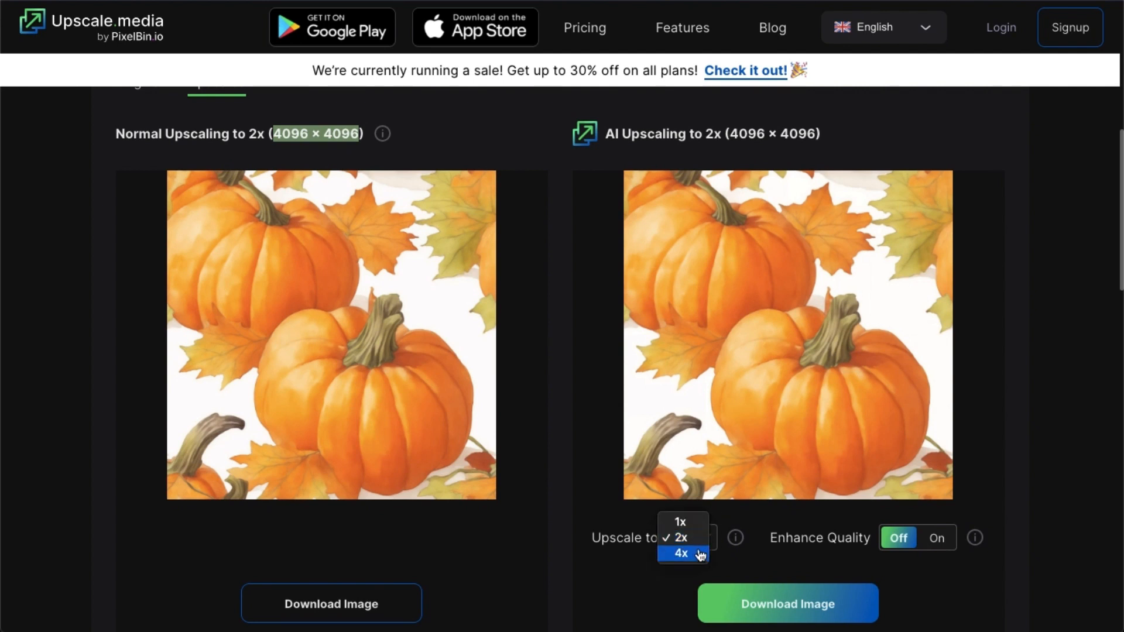
pyautogui.click(628, 569)
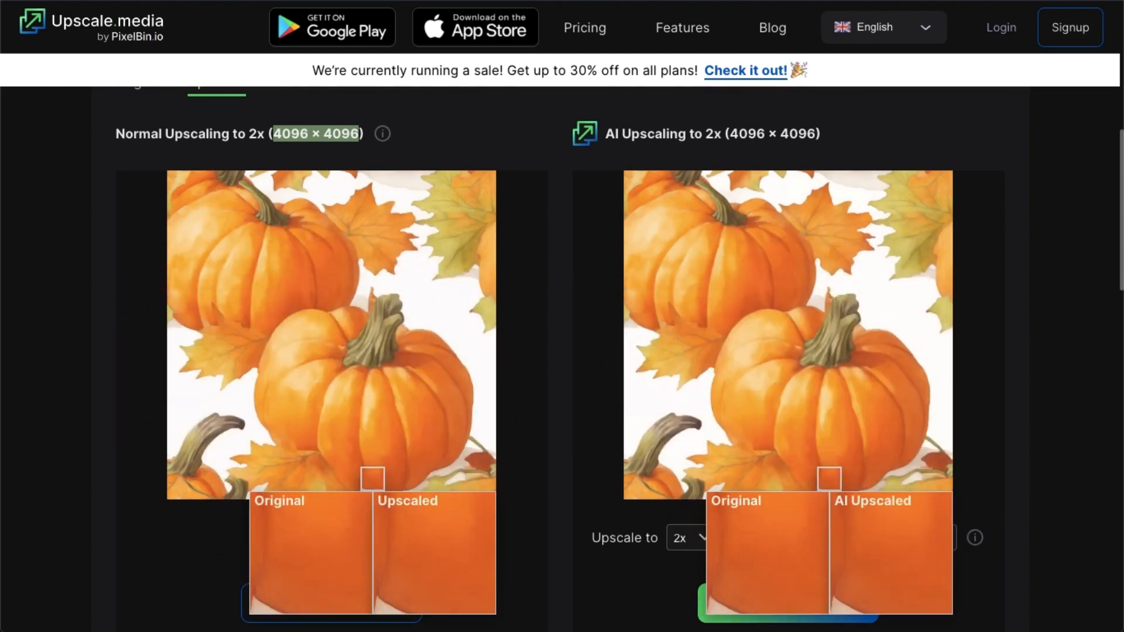
pyautogui.scroll(-1, 372, 435)
pyautogui.scroll(-1, 372, 435)
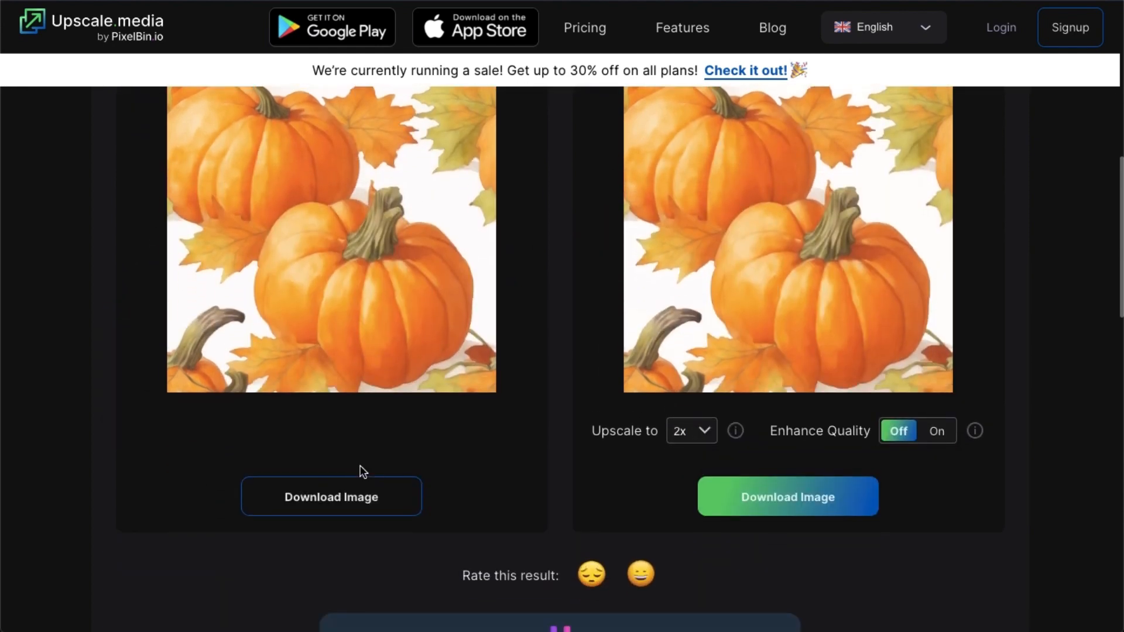
pyautogui.click(332, 503)
pyautogui.scroll(1, 1014, 391)
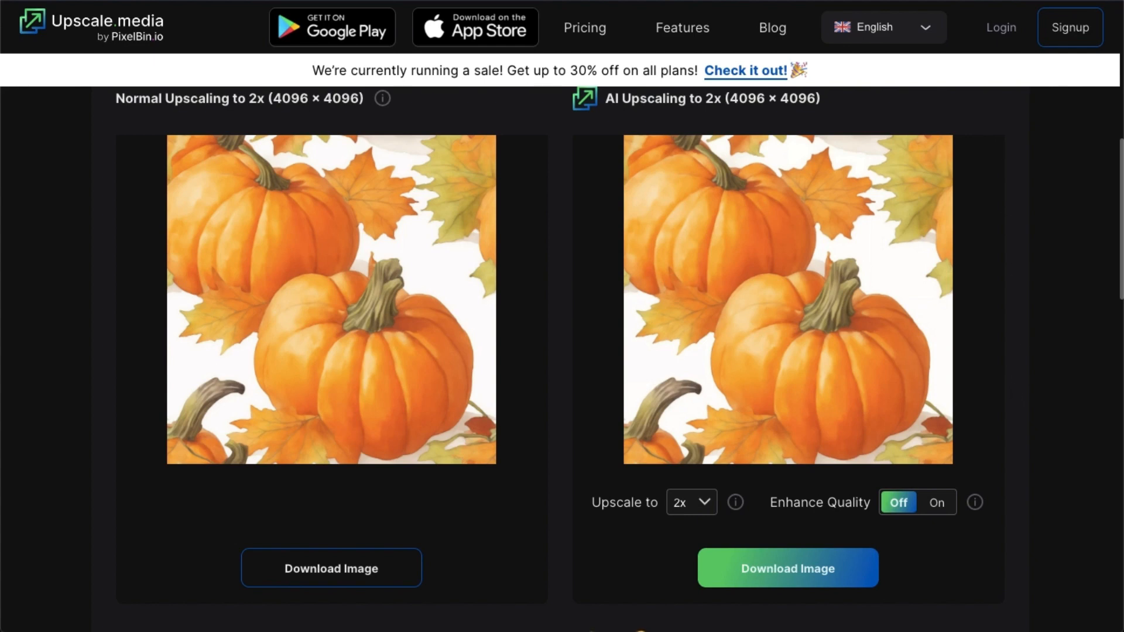
# Search the web for "photopea" from a new page and open the Photopea online photo editor
pyautogui.click(861, 1)
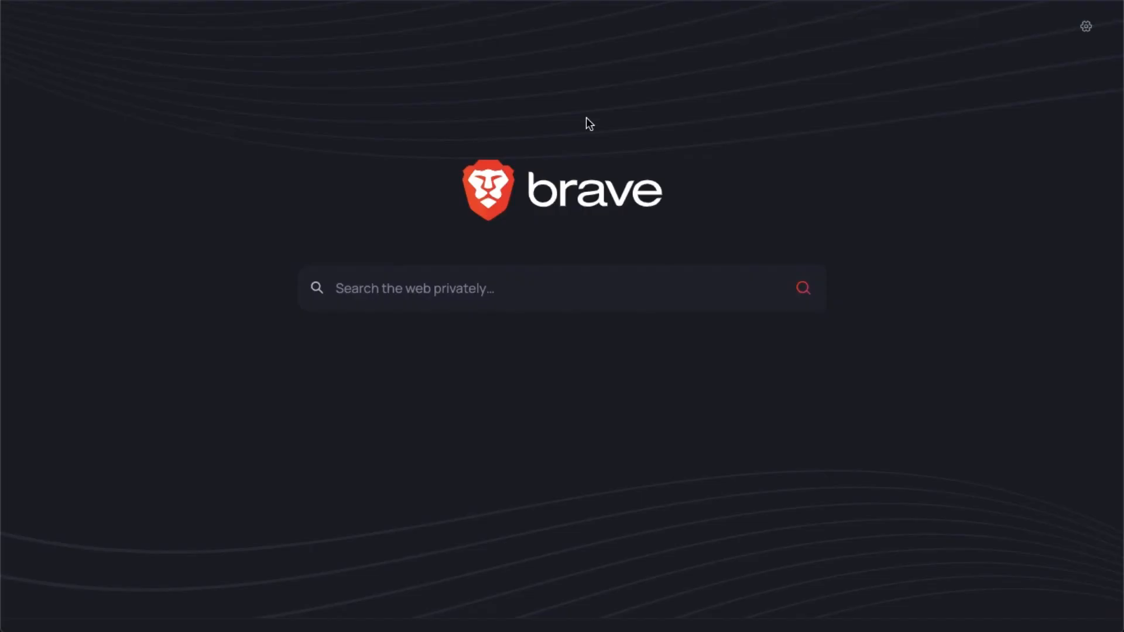
pyautogui.click(505, 290)
pyautogui.write('photo')
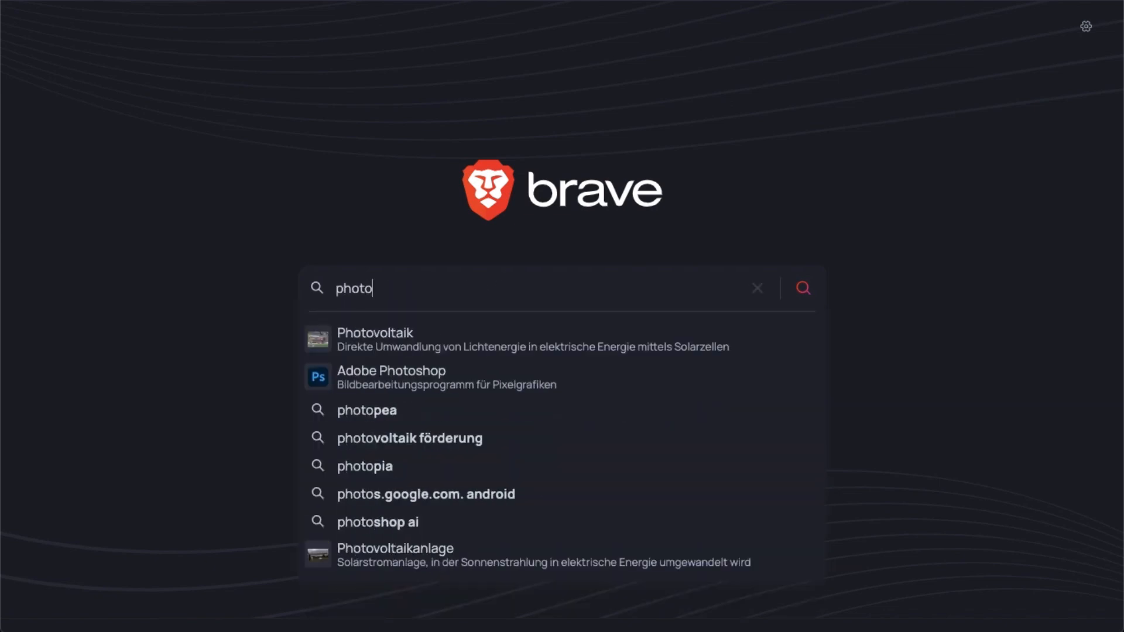
pyautogui.write('pea')
pyautogui.press('Return')
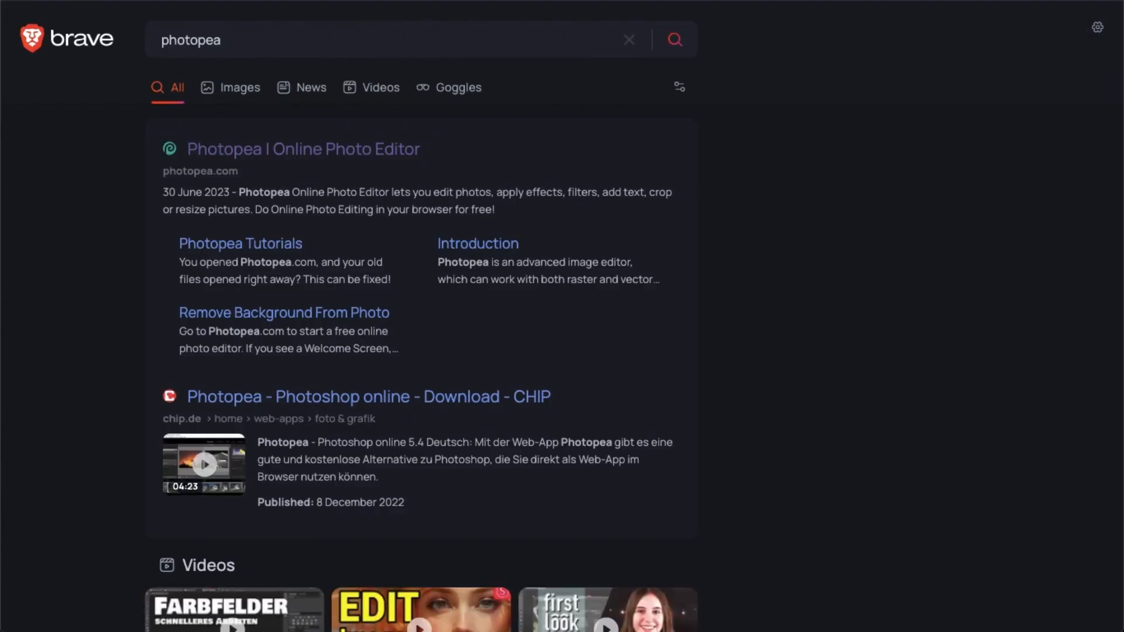
pyautogui.click(278, 152)
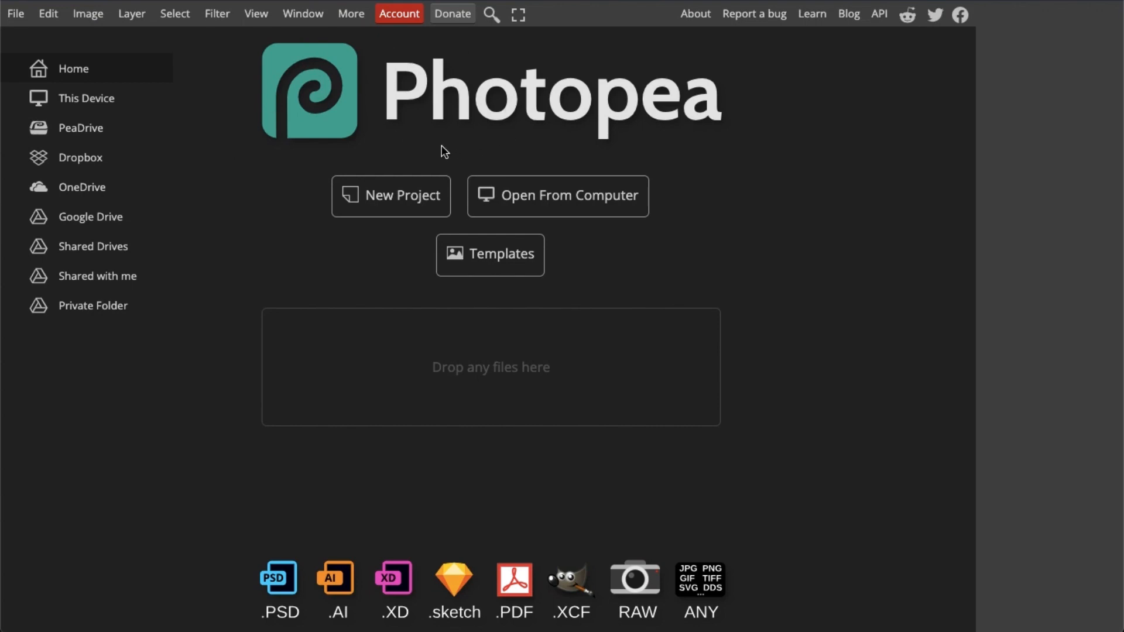
# Start a new Photopea project and set its resolution to 300 DPI
pyautogui.click(417, 201)
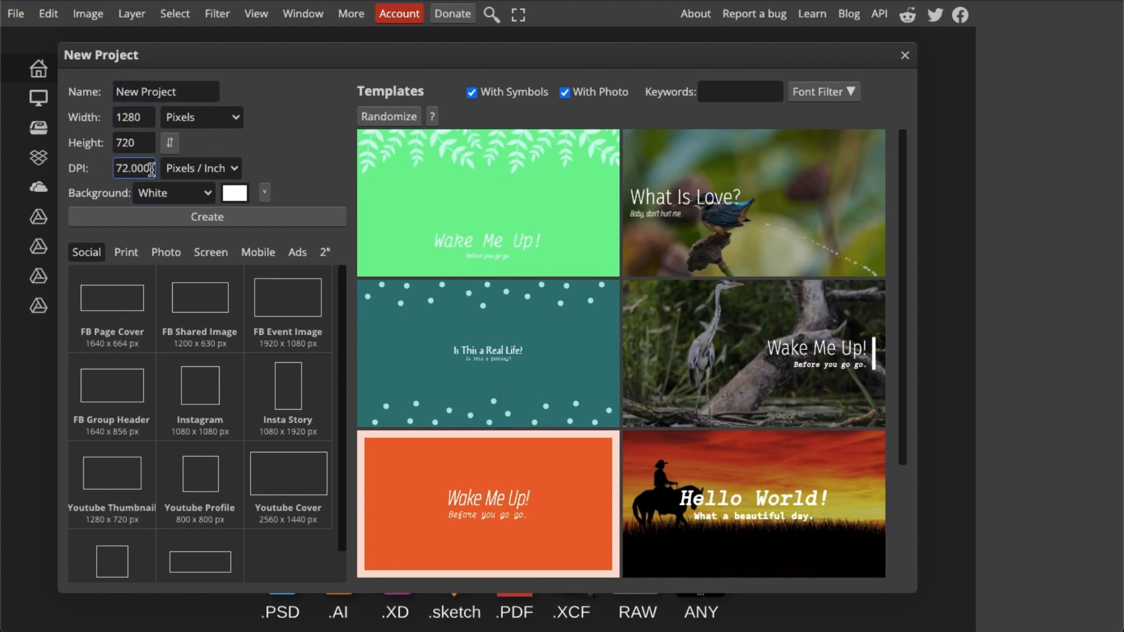
pyautogui.moveTo(144, 169); pyautogui.dragTo(98, 163)
pyautogui.write('300')
# Set the project's width and height to 12 inches each and create the white-background document
pyautogui.click(133, 115)
pyautogui.moveTo(145, 117); pyautogui.dragTo(95, 110)
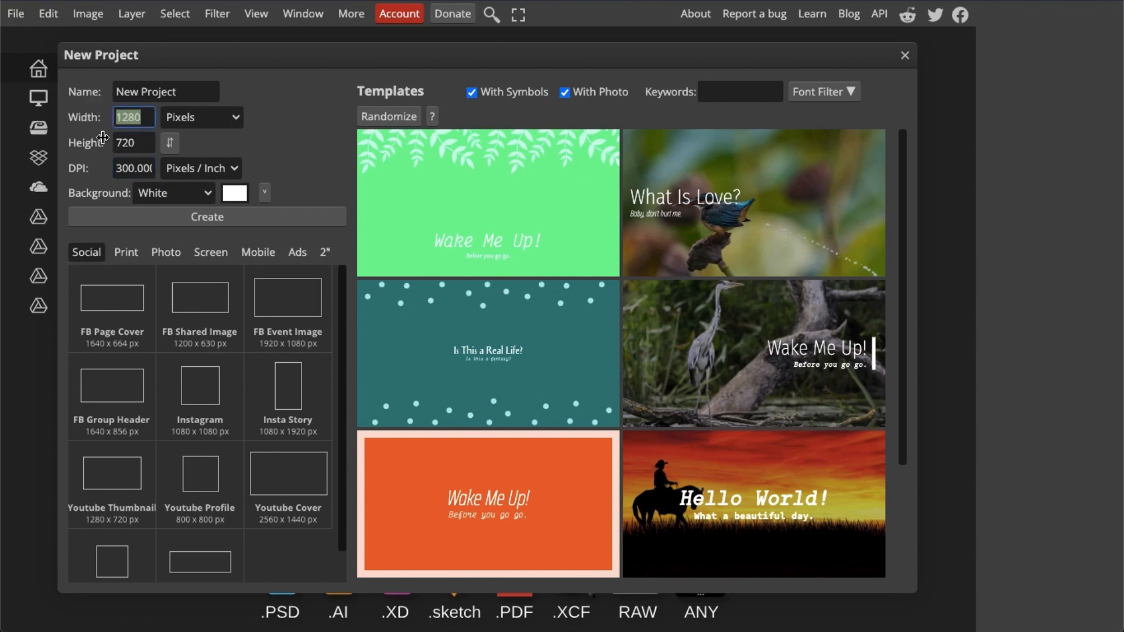
pyautogui.click(213, 117)
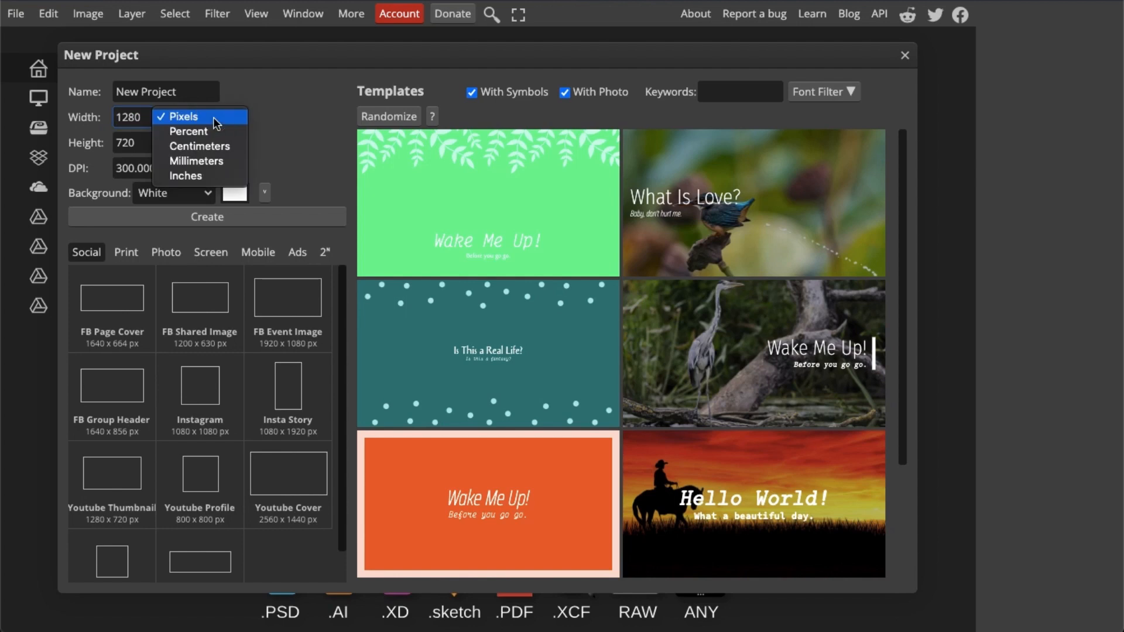
pyautogui.click(212, 176)
pyautogui.moveTo(150, 116); pyautogui.dragTo(119, 142)
pyautogui.write('1212')
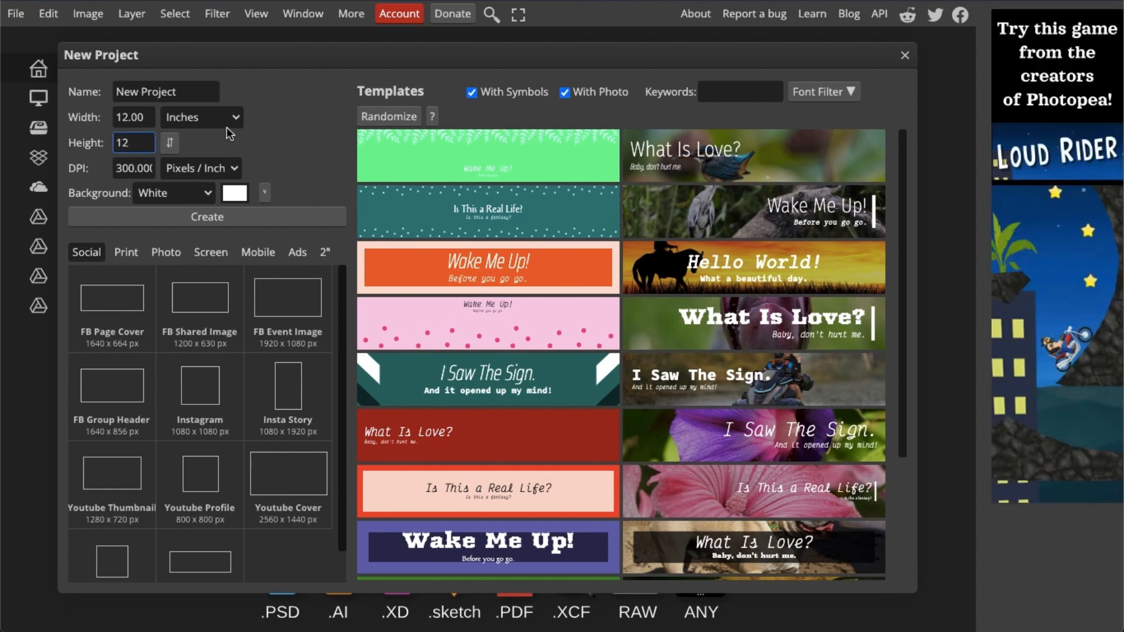
pyautogui.click(226, 126)
pyautogui.click(271, 135)
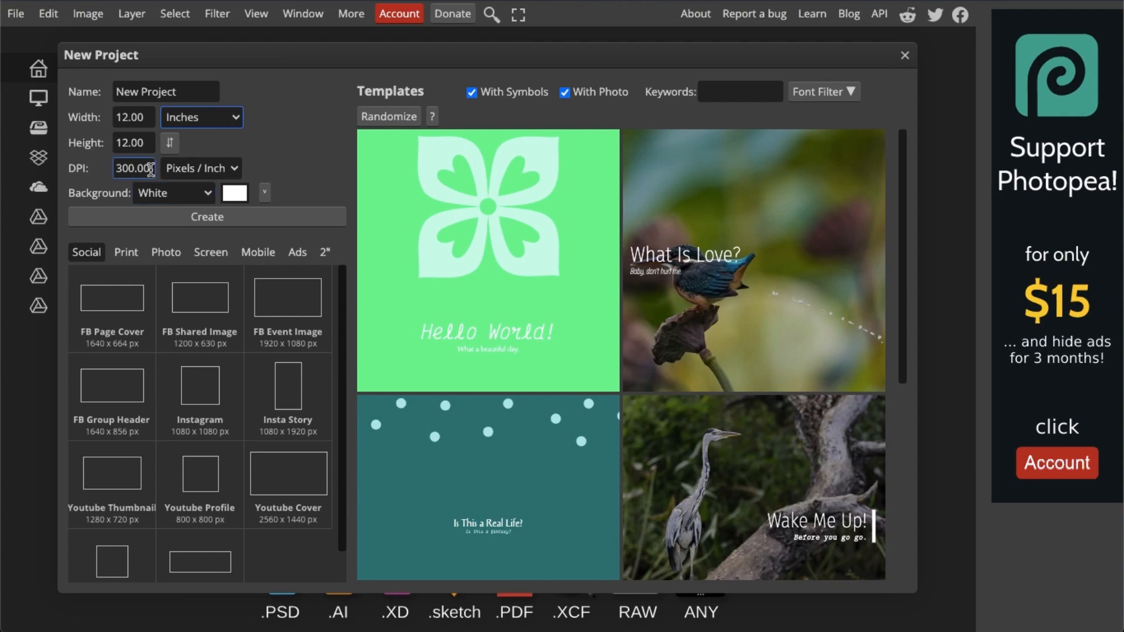
pyautogui.click(205, 222)
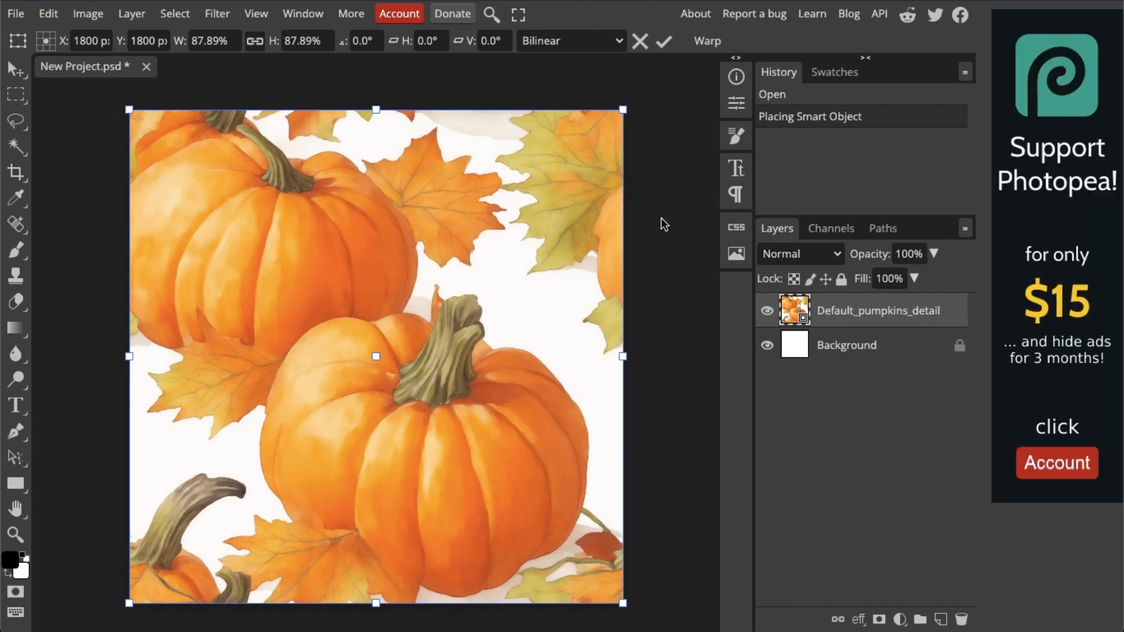
# Define a new pattern from the pumpkin image placed on the canvas
pyautogui.click(49, 14)
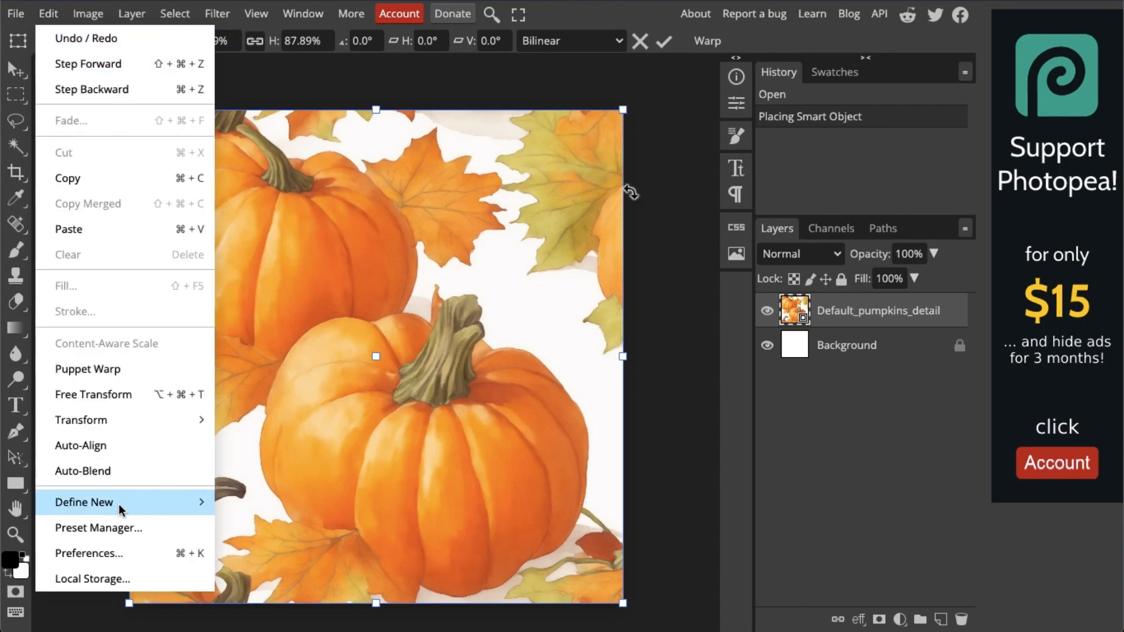
pyautogui.moveTo(121, 510)
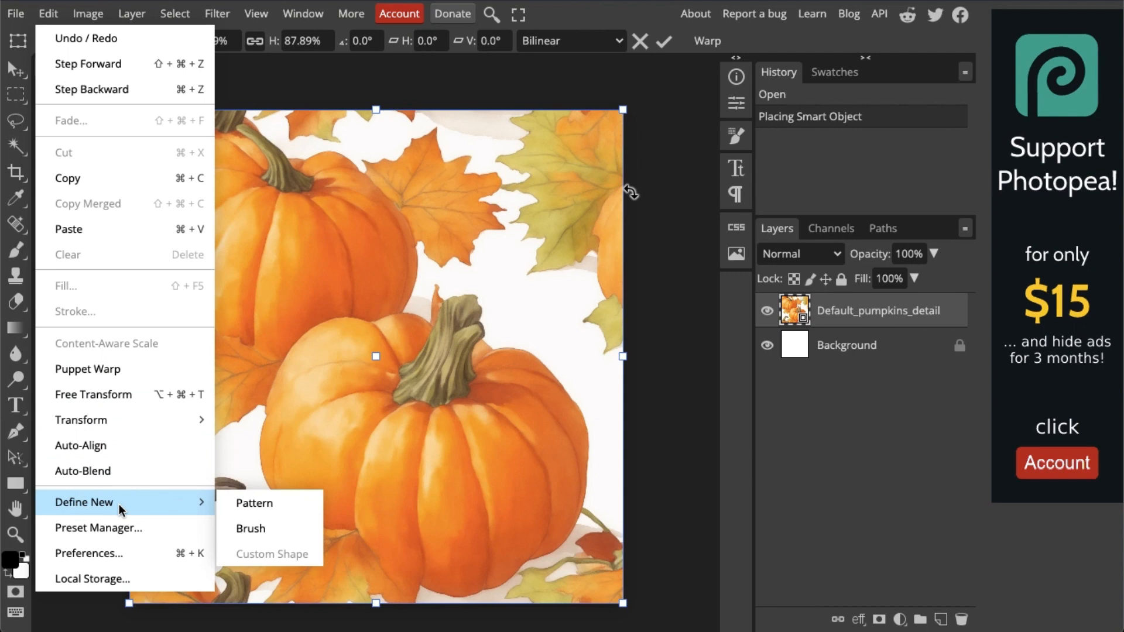
pyautogui.click(271, 512)
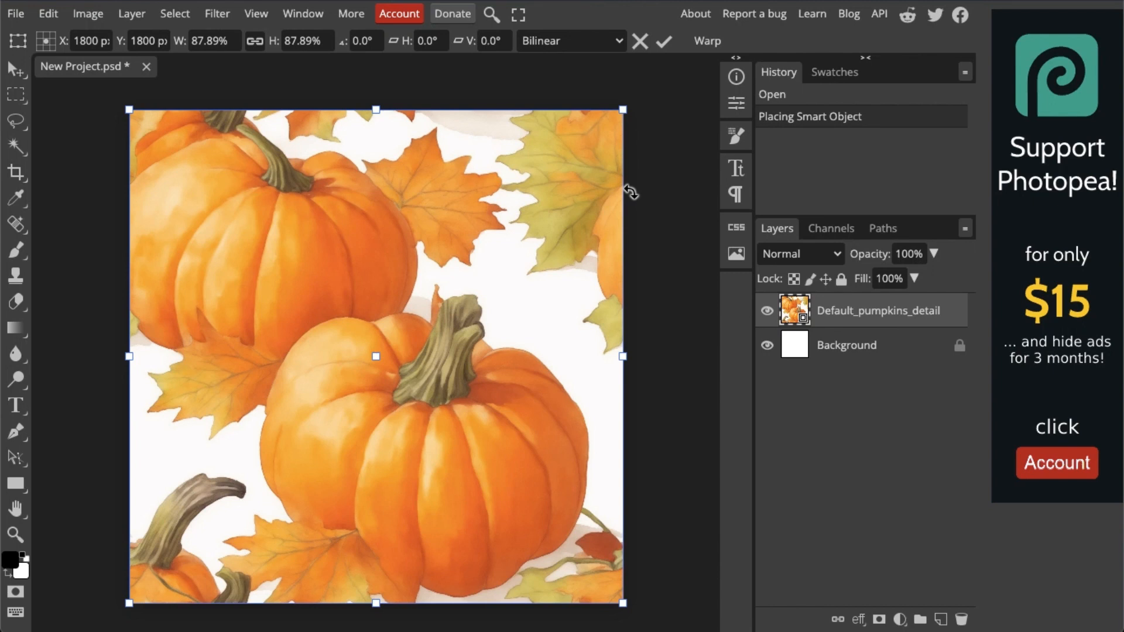
# Add a Pattern Fill layer above the pumpkin image and set its pattern to the pumpkin design
pyautogui.click(132, 13)
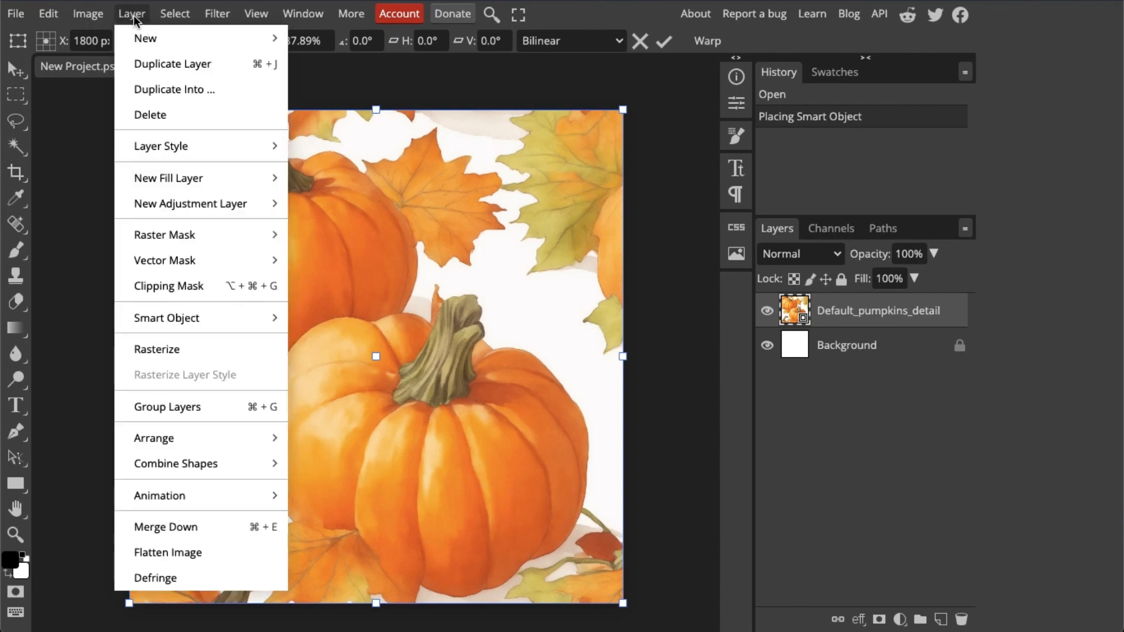
pyautogui.moveTo(169, 178)
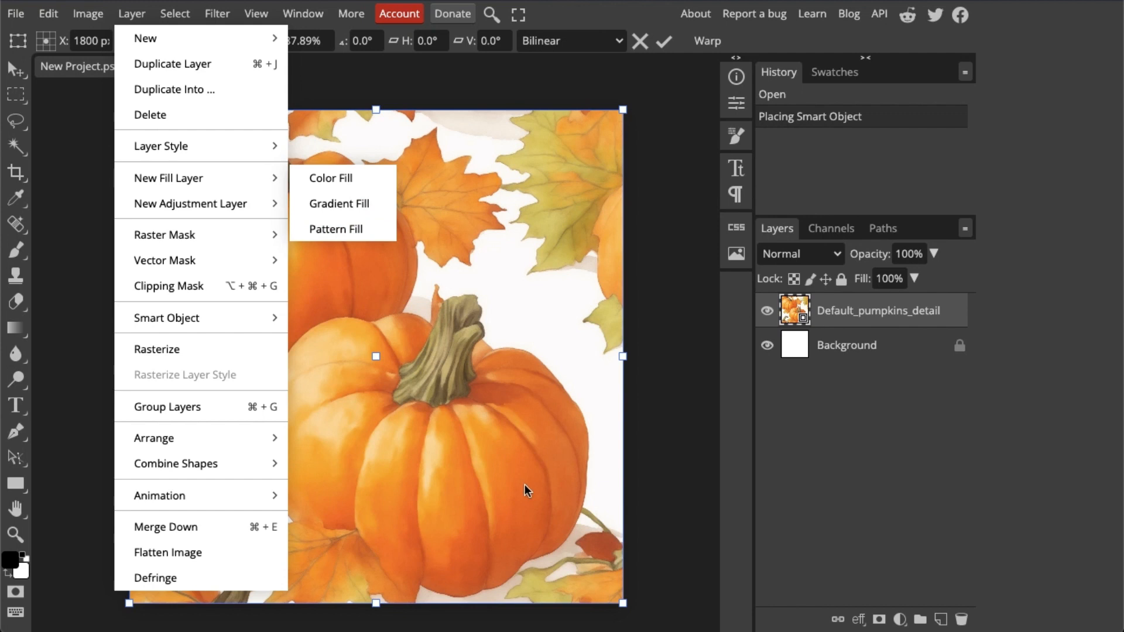
pyautogui.click(335, 229)
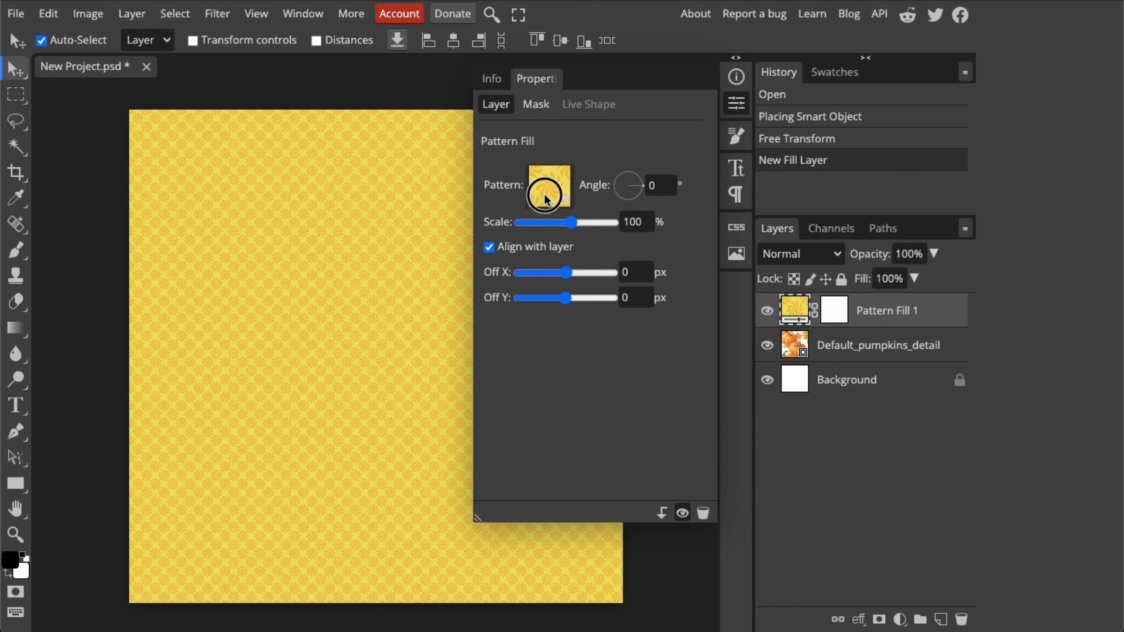
pyautogui.click(547, 190)
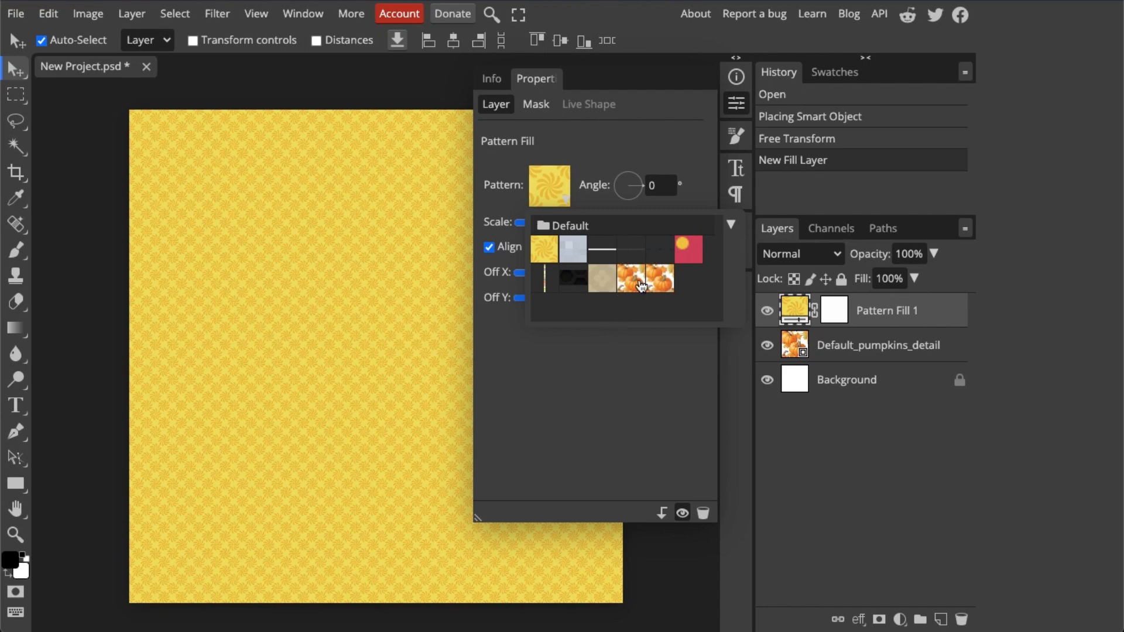
pyautogui.click(641, 285)
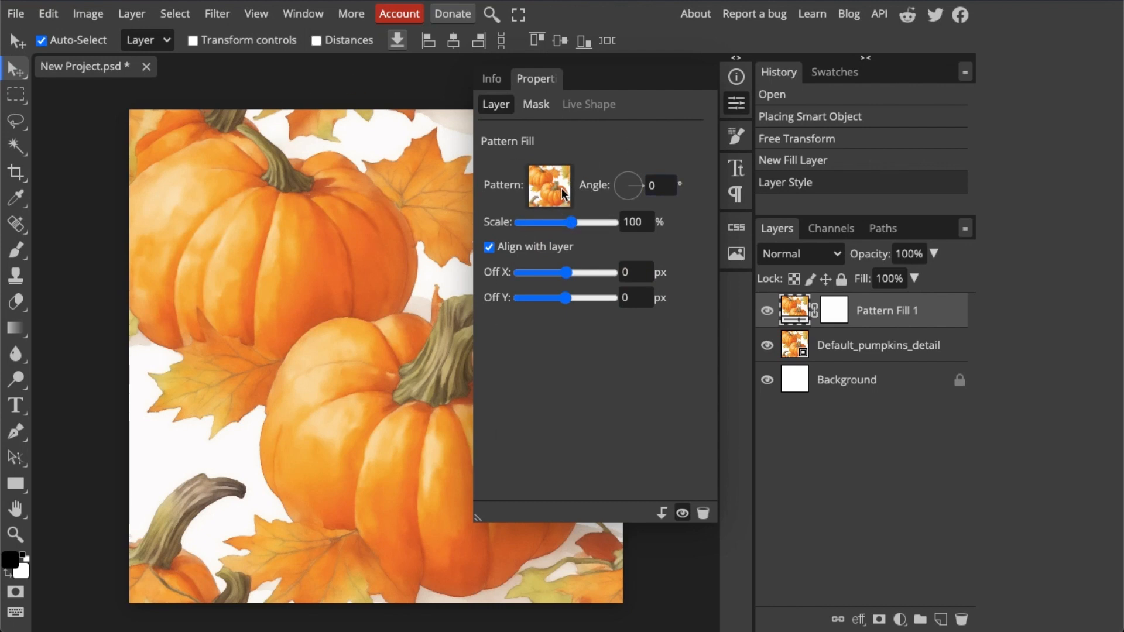
# Try out scales of 28%, 6%, 23% and 47% for the pumpkin pattern fill
pyautogui.click(571, 224)
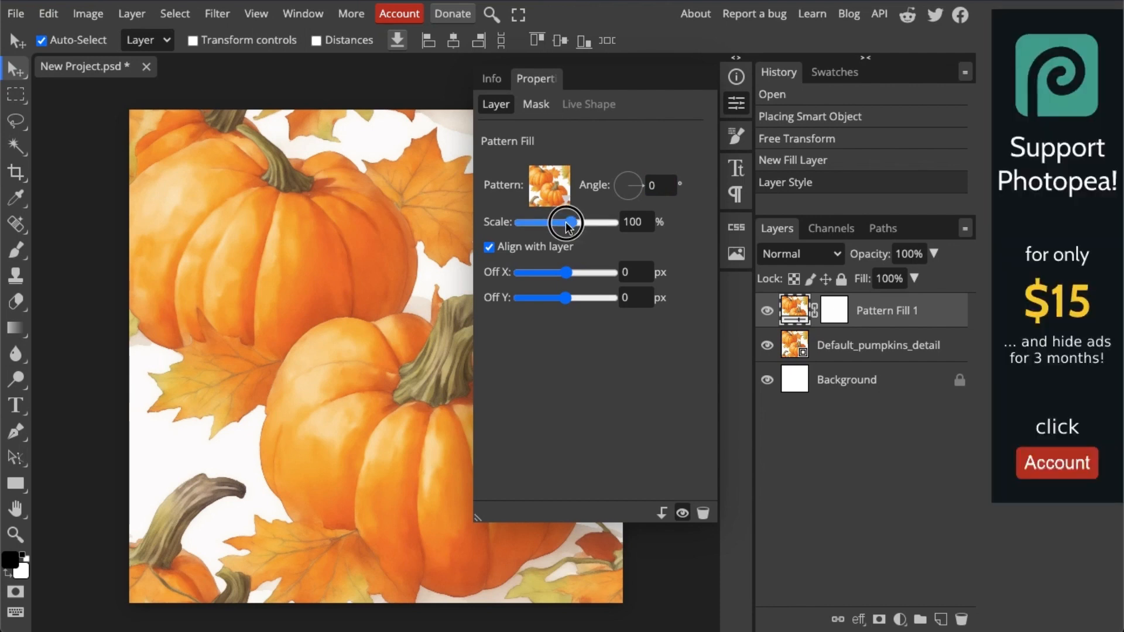
pyautogui.moveTo(561, 224); pyautogui.dragTo(551, 226)
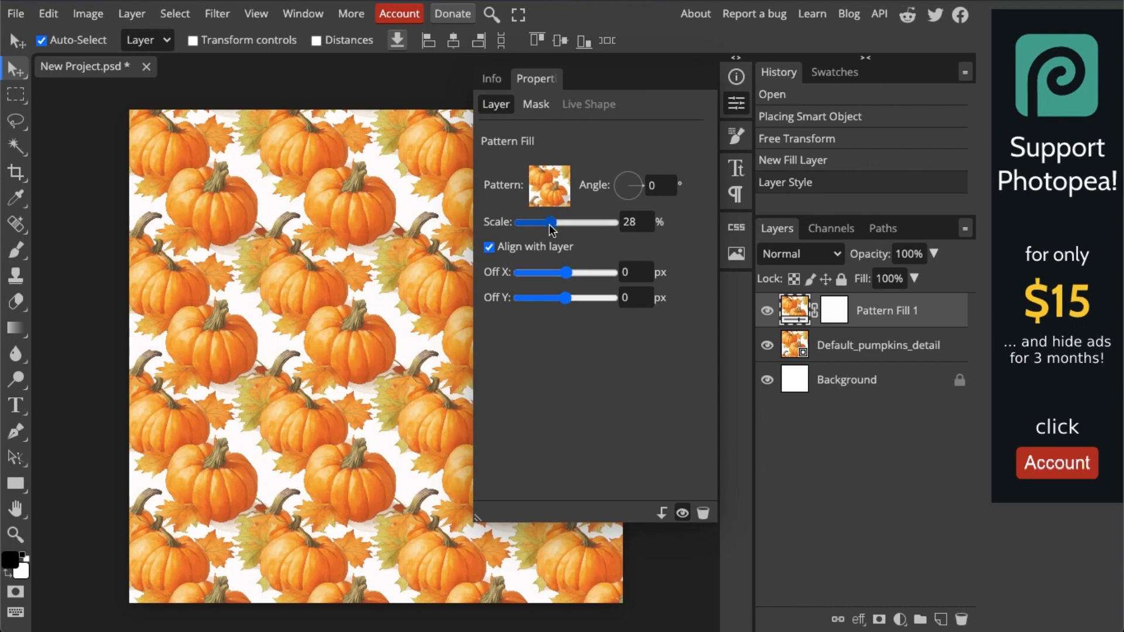
pyautogui.moveTo(551, 229); pyautogui.dragTo(532, 227)
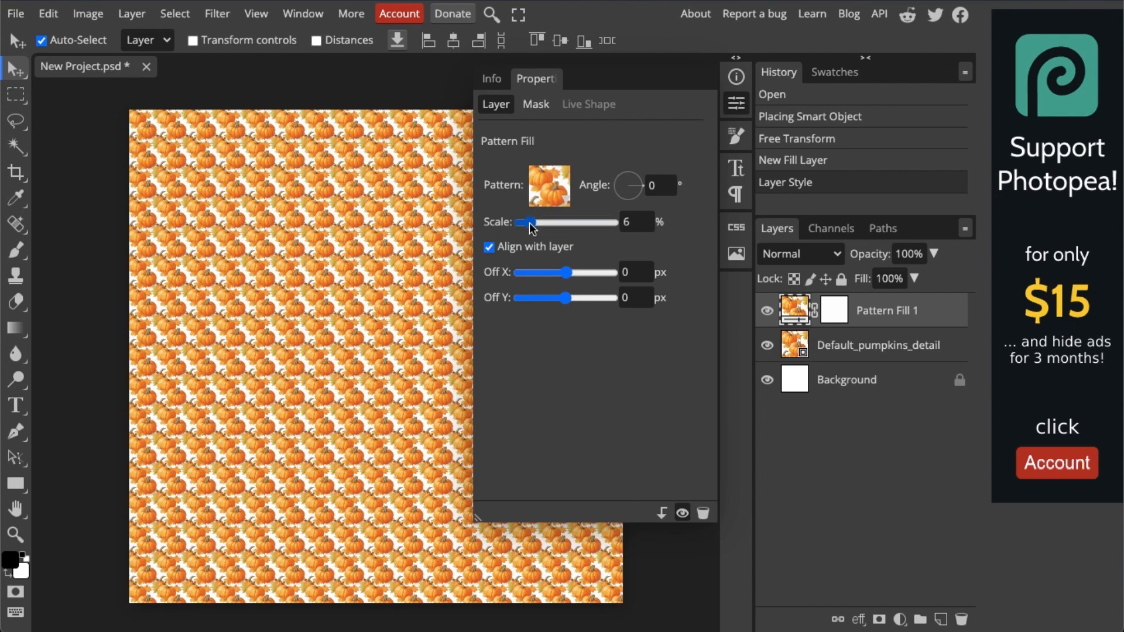
pyautogui.click(531, 226)
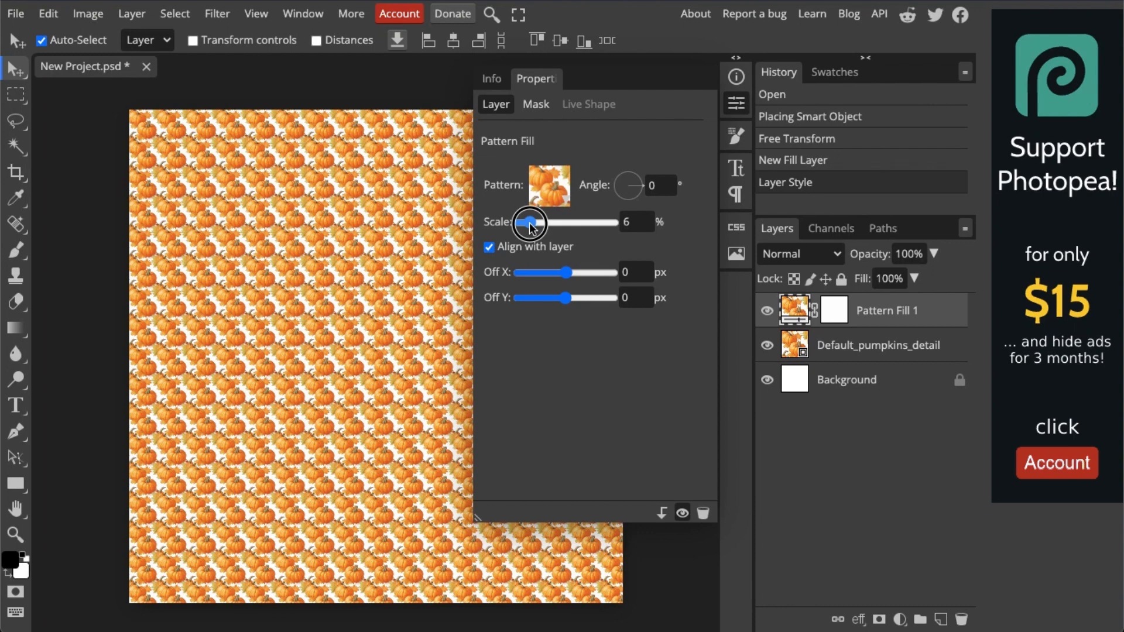
pyautogui.moveTo(530, 227); pyautogui.dragTo(550, 228)
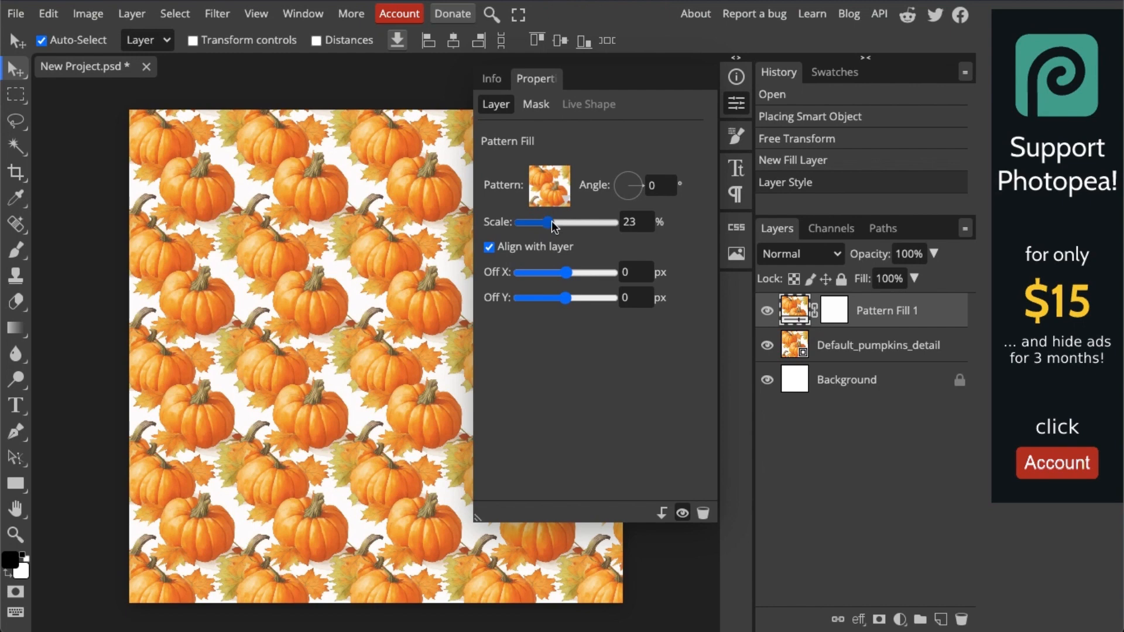
pyautogui.moveTo(547, 221); pyautogui.dragTo(554, 221)
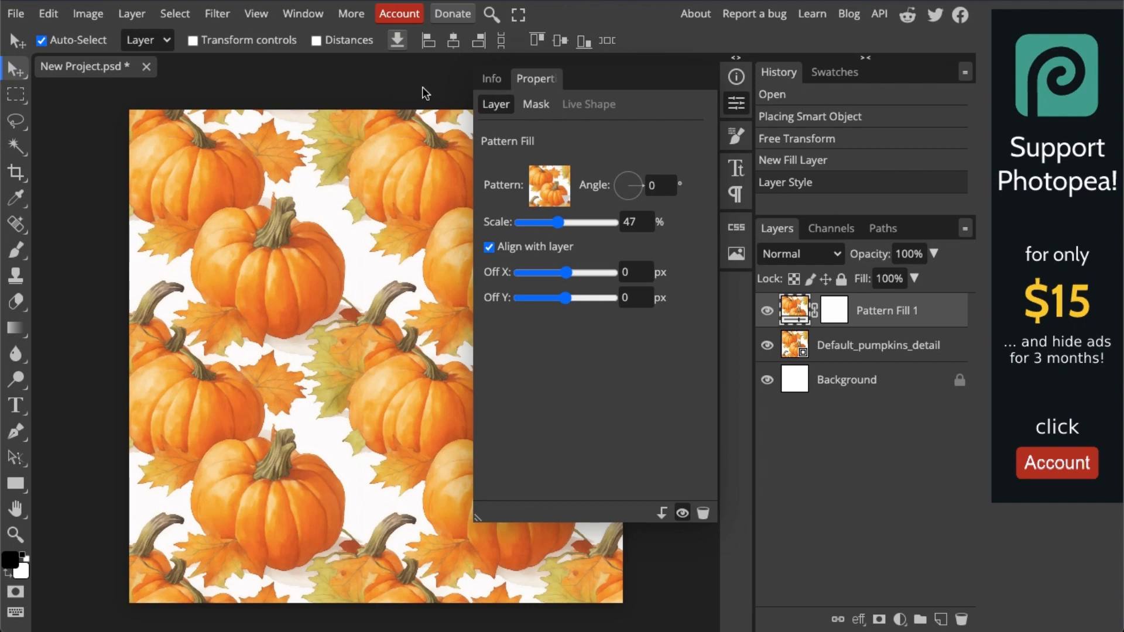
# Set the pumpkin pattern fill's scale to 36%, deselect the layer and close its properties
pyautogui.moveTo(557, 222); pyautogui.dragTo(556, 227)
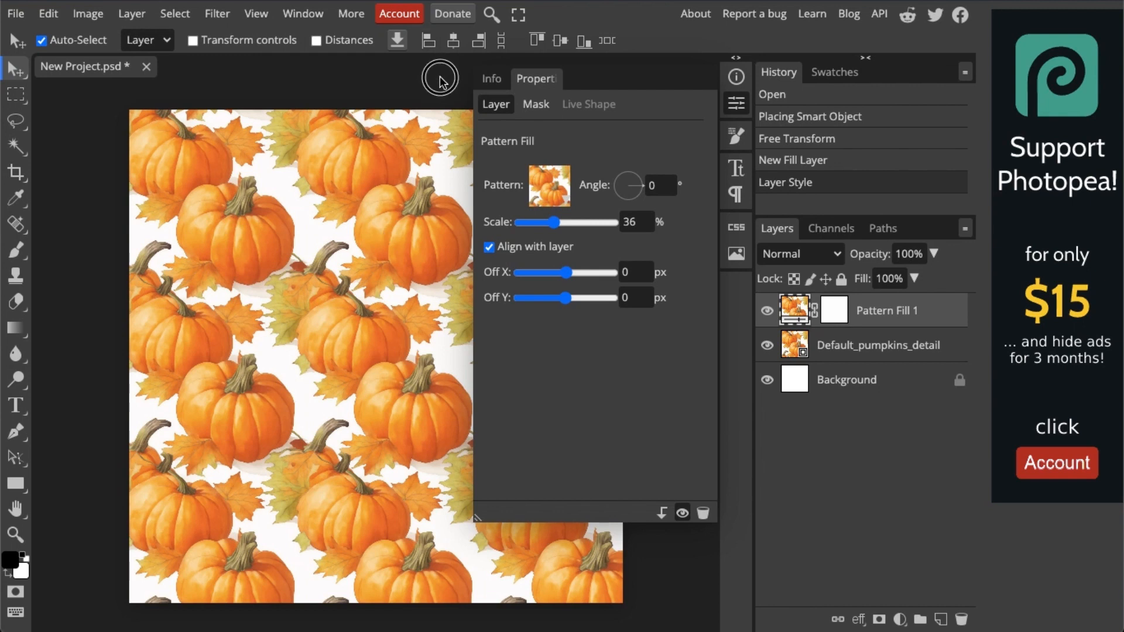
pyautogui.click(683, 599)
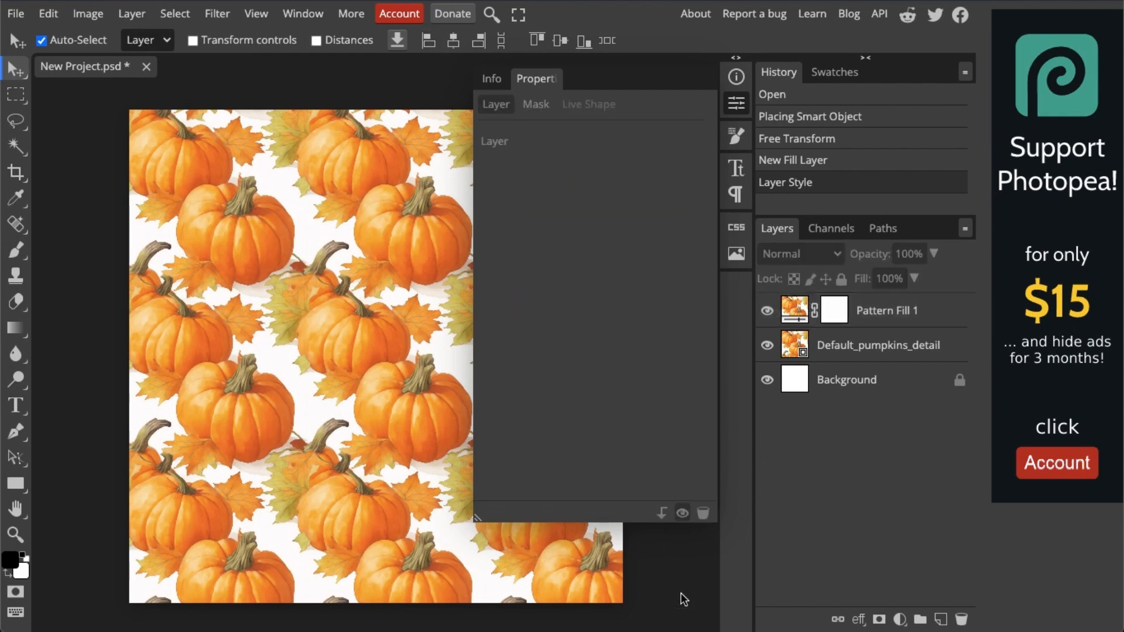
pyautogui.click(743, 104)
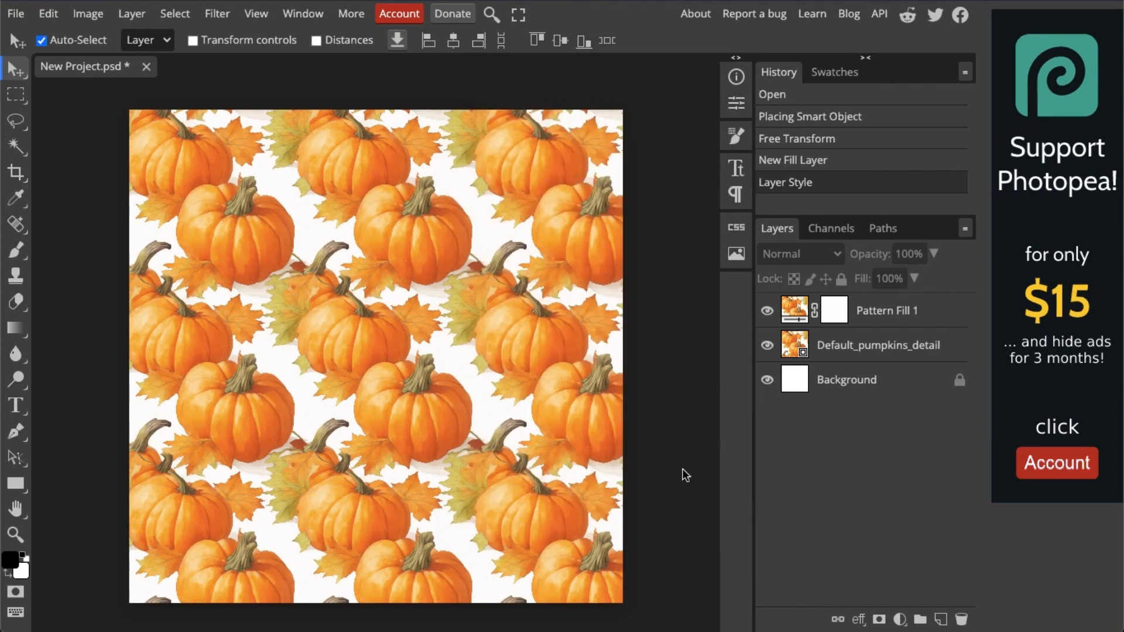
# Start a JPG export of the pumpkin paper and examine its whole preview at the 3600 x 3600 px size
pyautogui.click(19, 19)
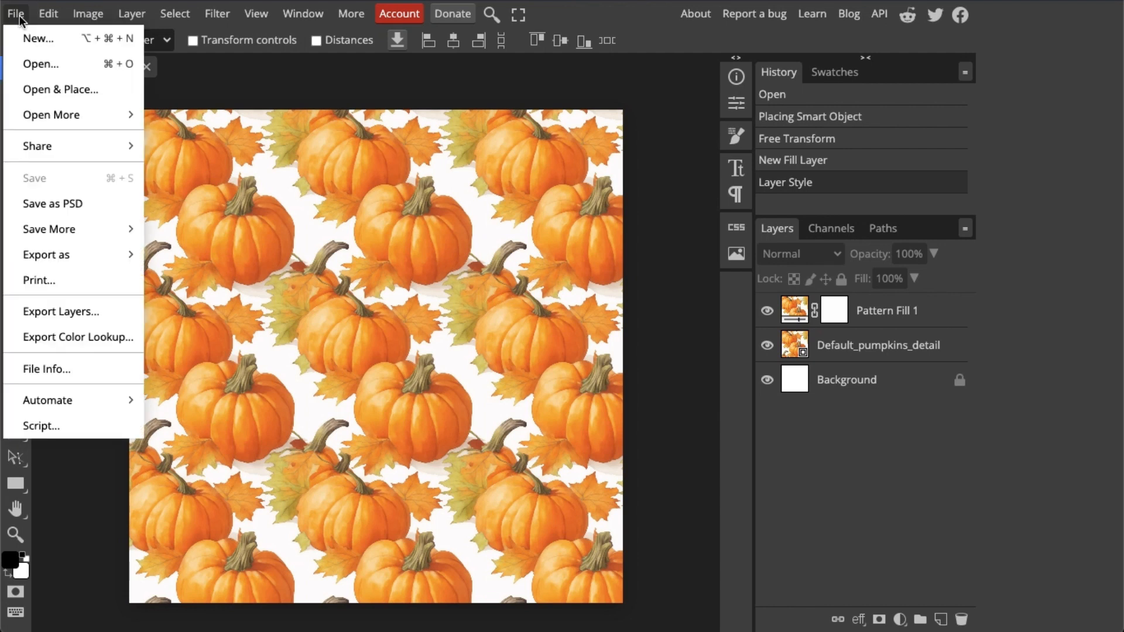
pyautogui.moveTo(73, 263)
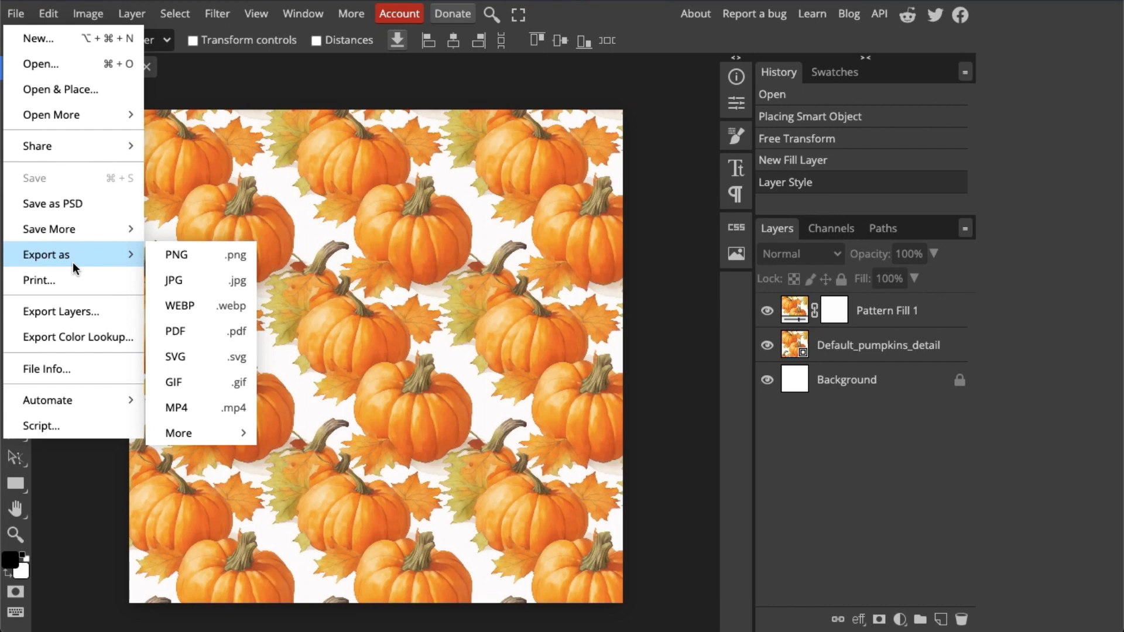
pyautogui.click(189, 282)
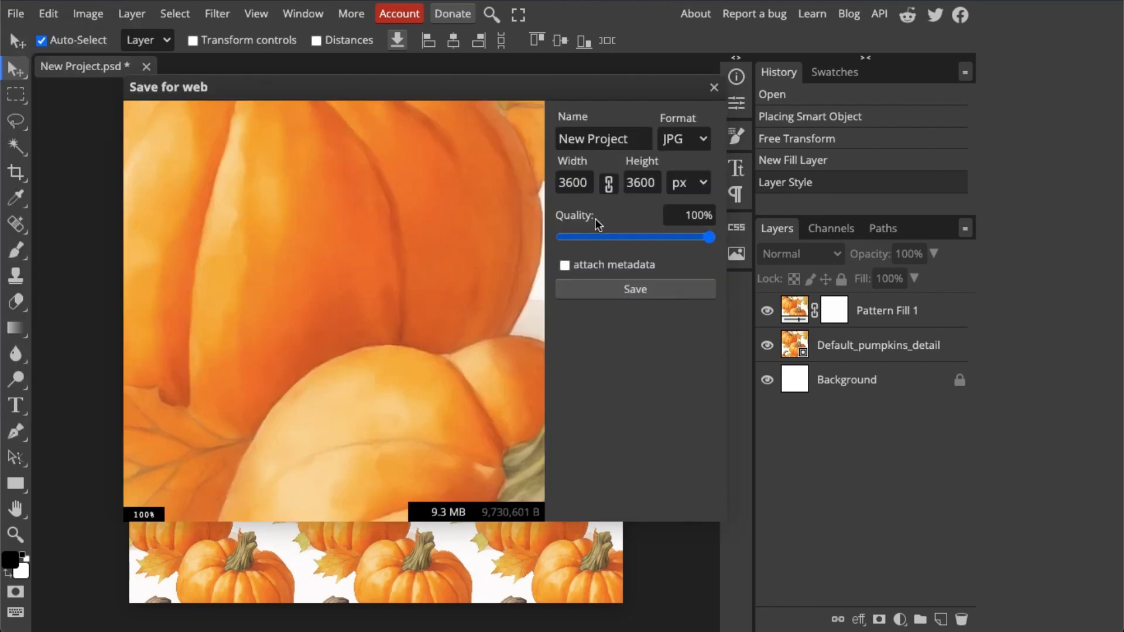
pyautogui.click(564, 182)
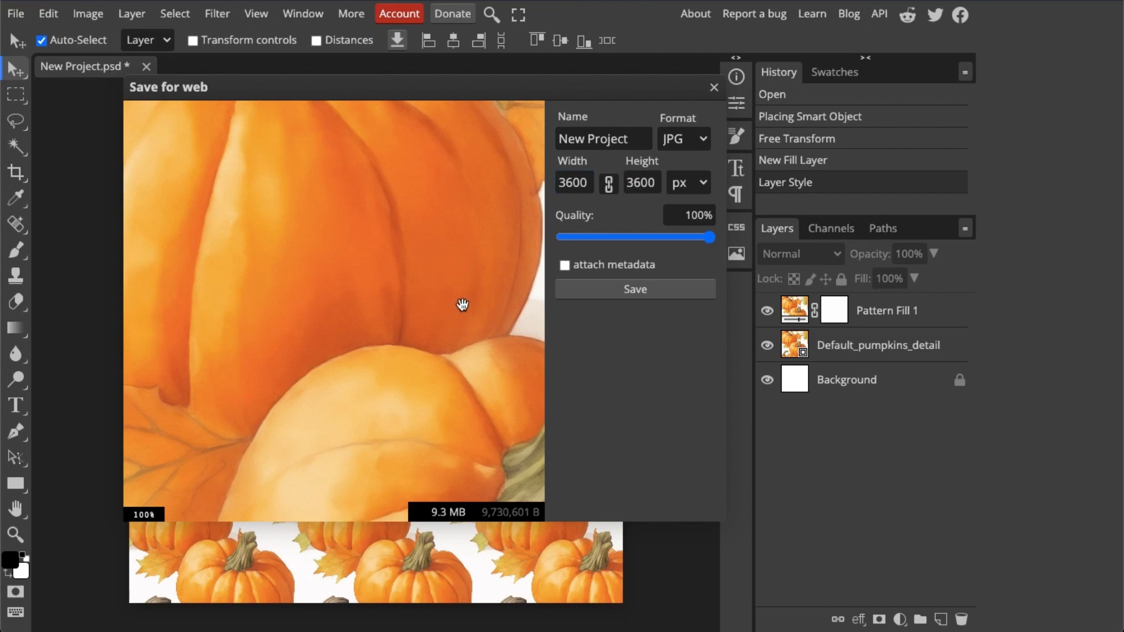
pyautogui.scroll(-2, 462, 304)
pyautogui.scroll(-3, 462, 304)
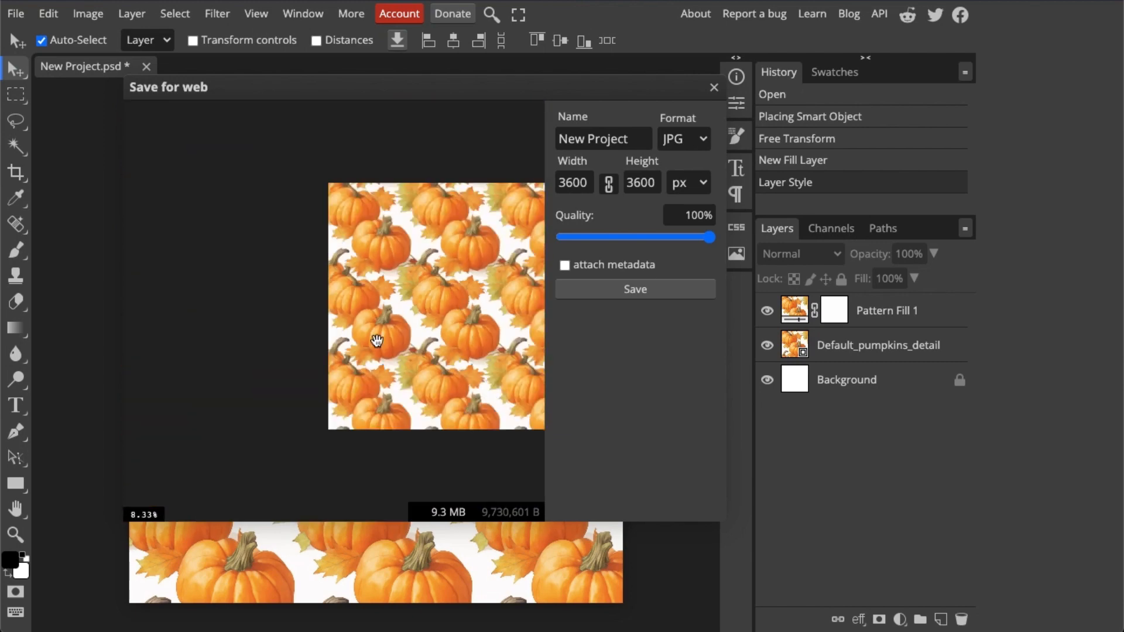
pyautogui.scroll(-2, 372, 335)
pyautogui.scroll(4, 377, 336)
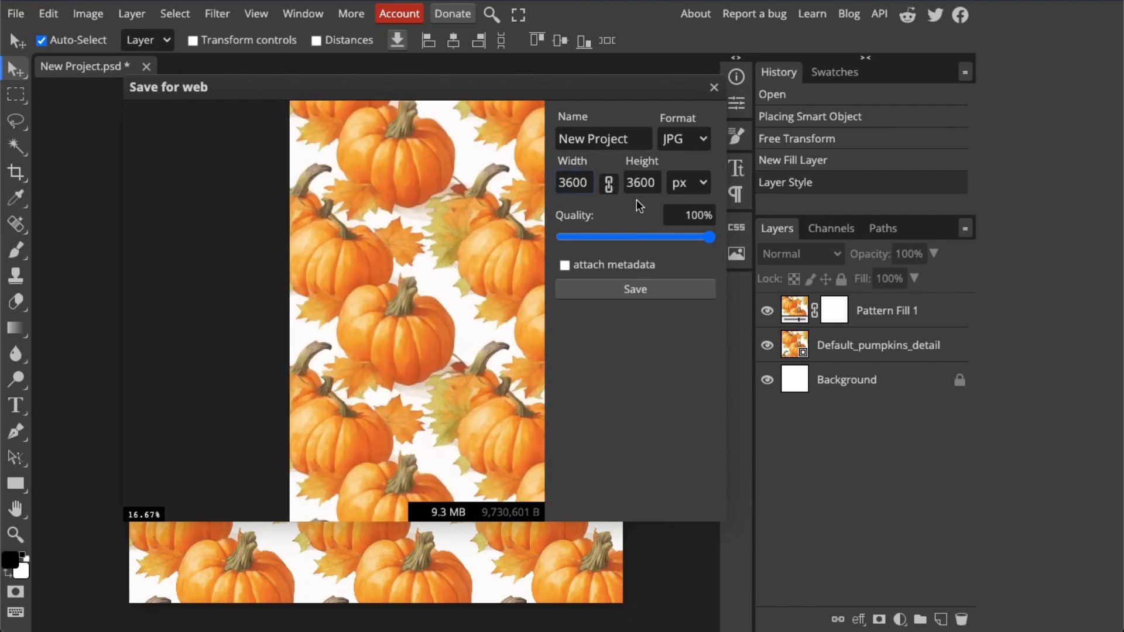
# Save the JPG as "pumpkin pattern" at 100% quality and view the exported file
pyautogui.click(641, 182)
pyautogui.moveTo(637, 140); pyautogui.dragTo(516, 134)
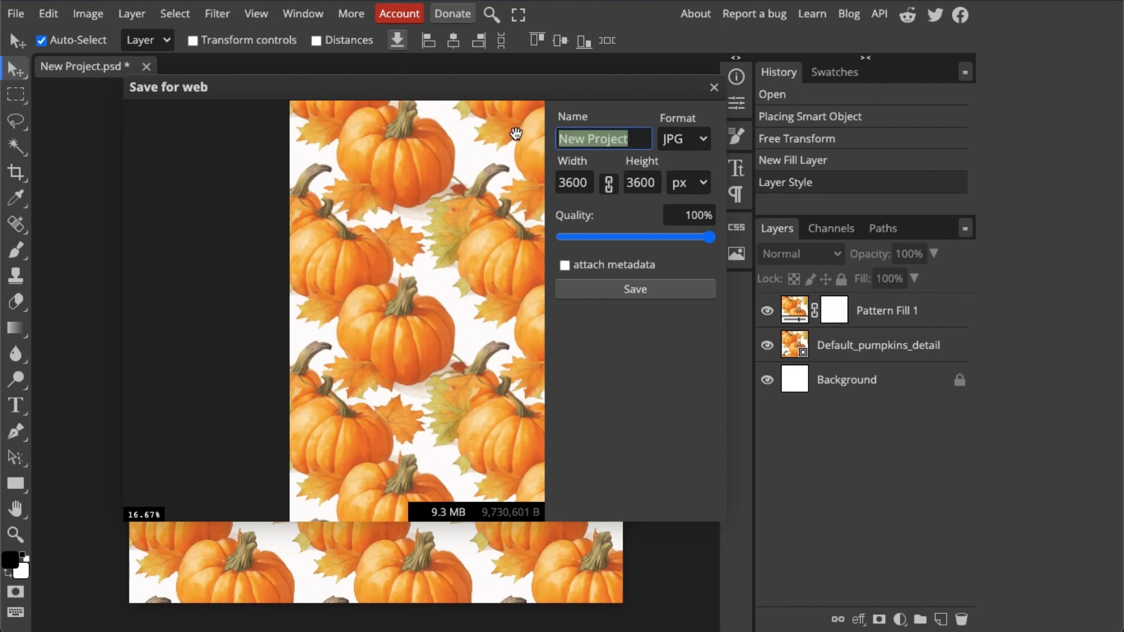
pyautogui.write('p')
pyautogui.write('kin pattern')
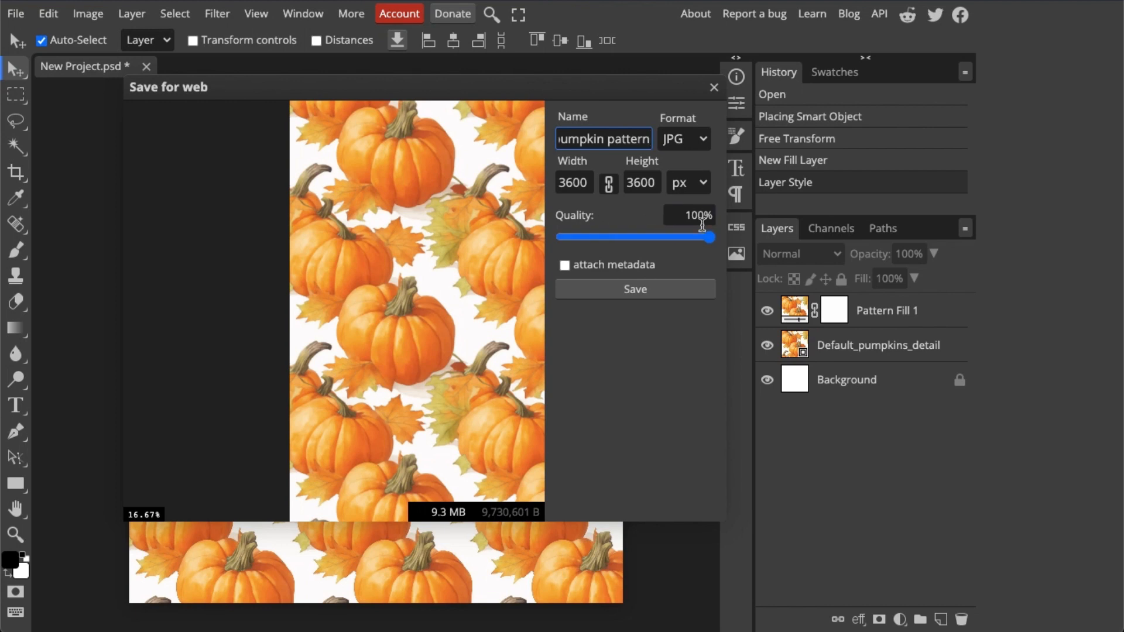
pyautogui.moveTo(713, 242); pyautogui.dragTo(738, 234)
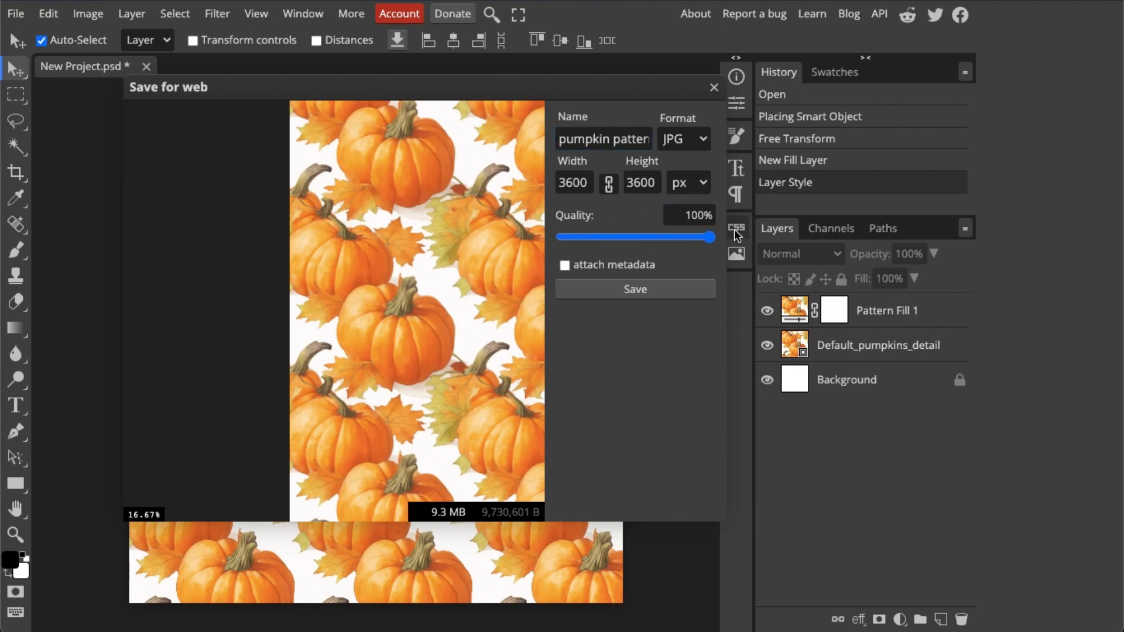
pyautogui.click(636, 290)
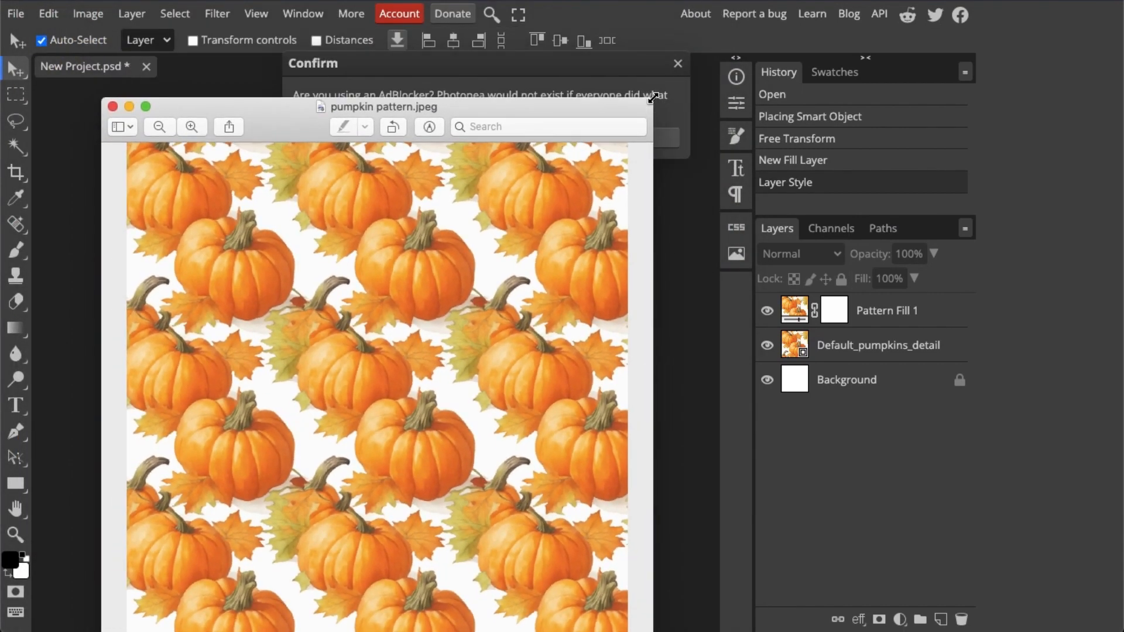
pyautogui.moveTo(628, 105); pyautogui.dragTo(728, 14)
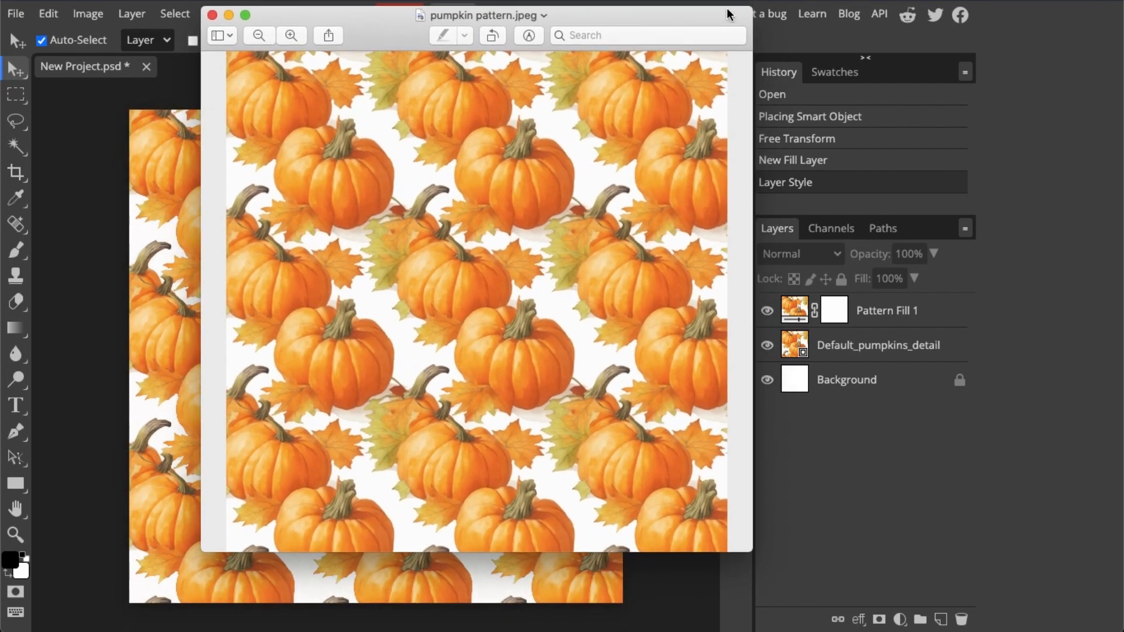